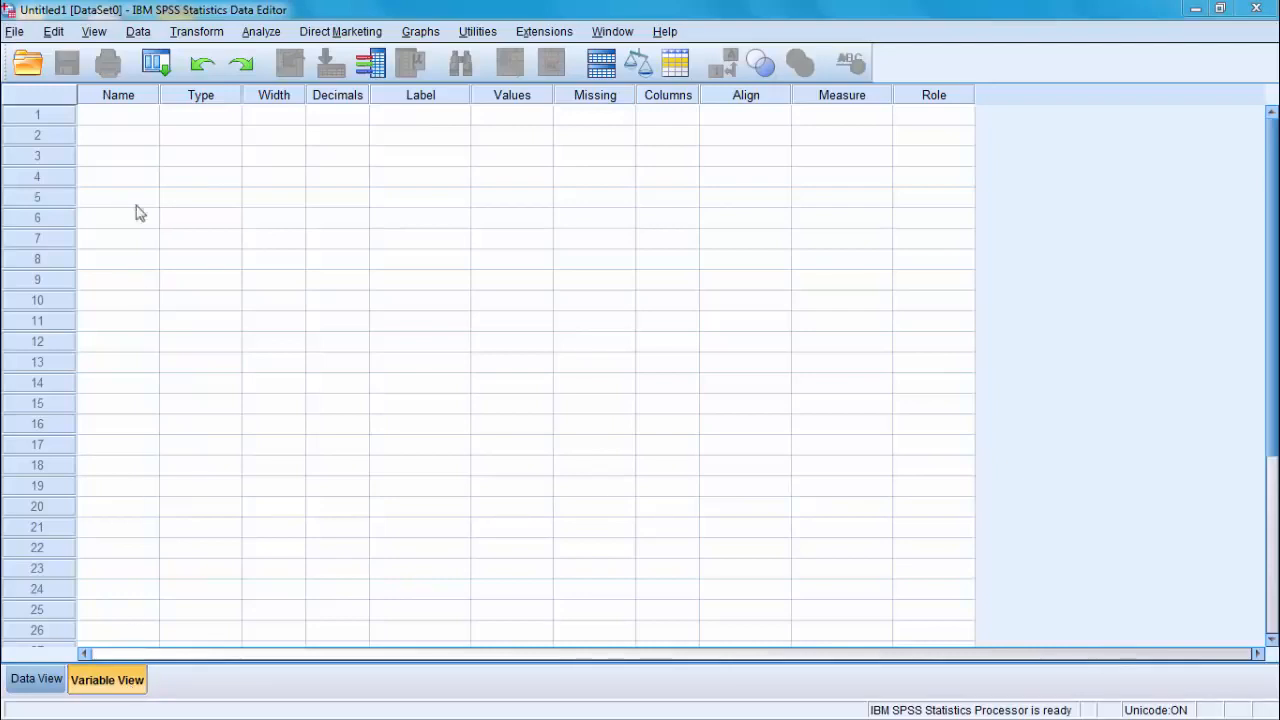
- Define the first variable with the name ethicity
{"action": "left_click", "coordinate": [140, 95]}
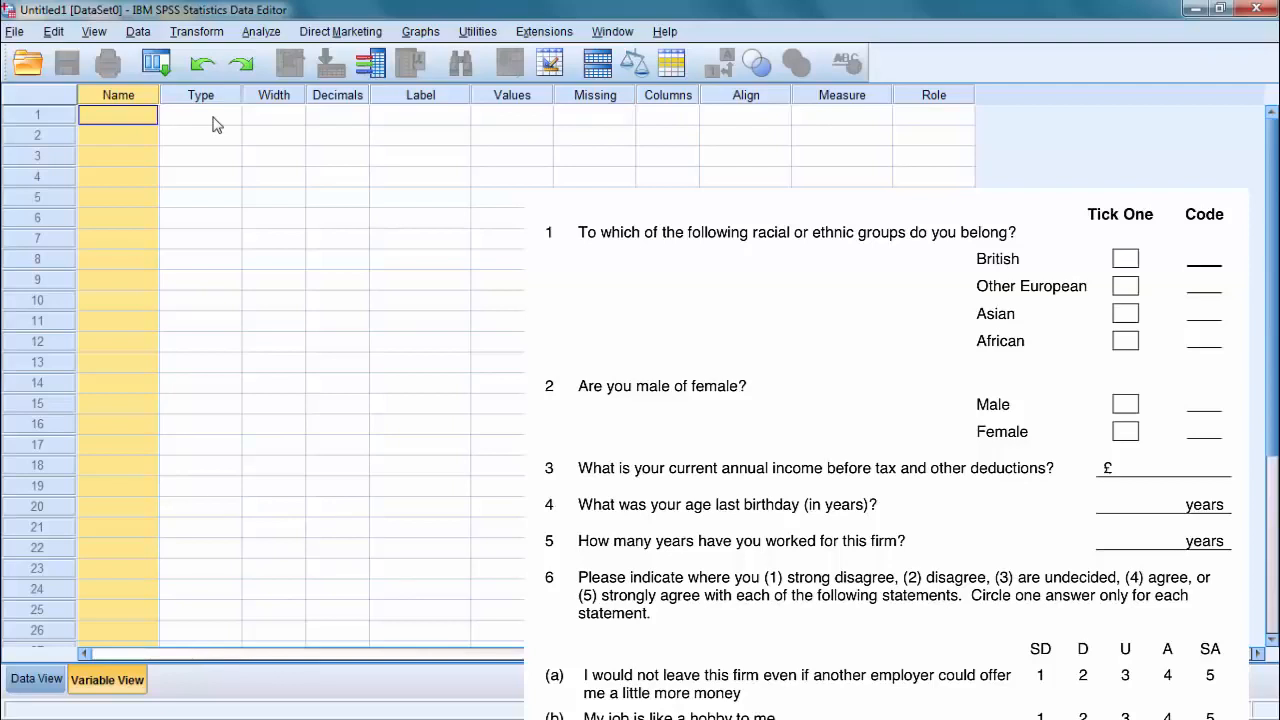
{"action": "left_click", "coordinate": [120, 113]}
{"action": "type", "text": "e"}
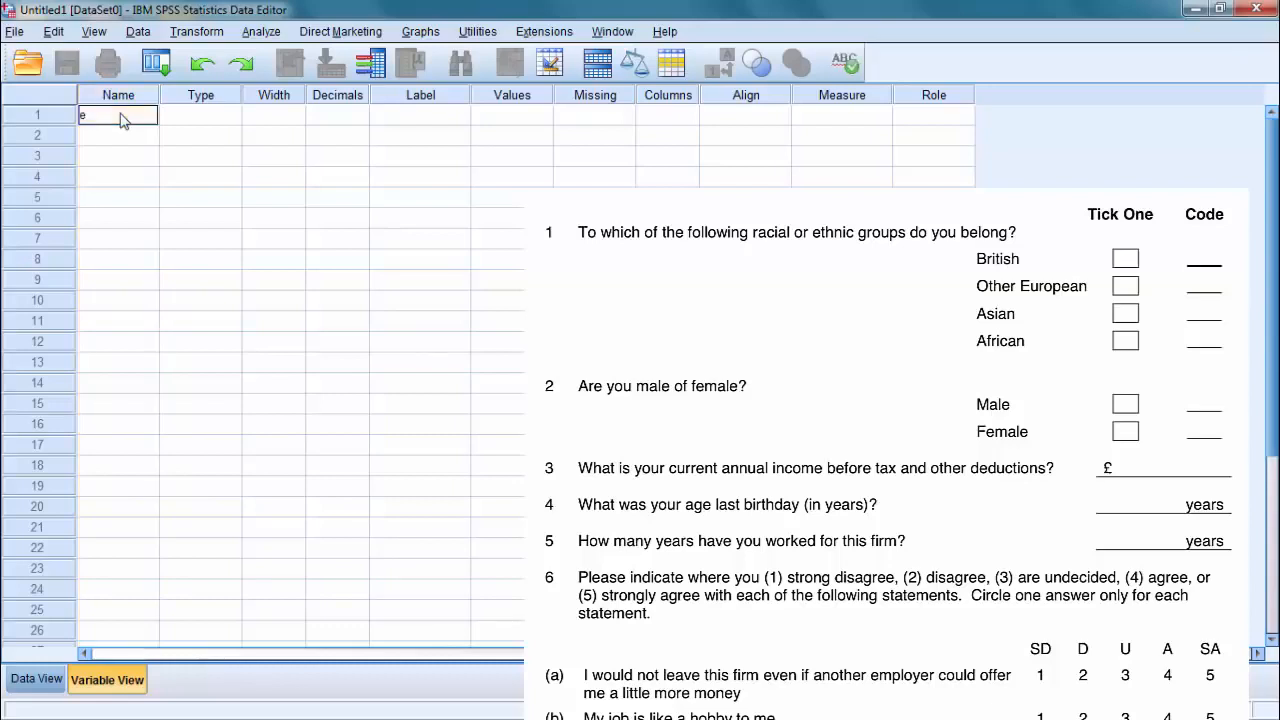
{"action": "type", "text": "thicity"}
{"action": "left_click", "coordinate": [144, 142]}
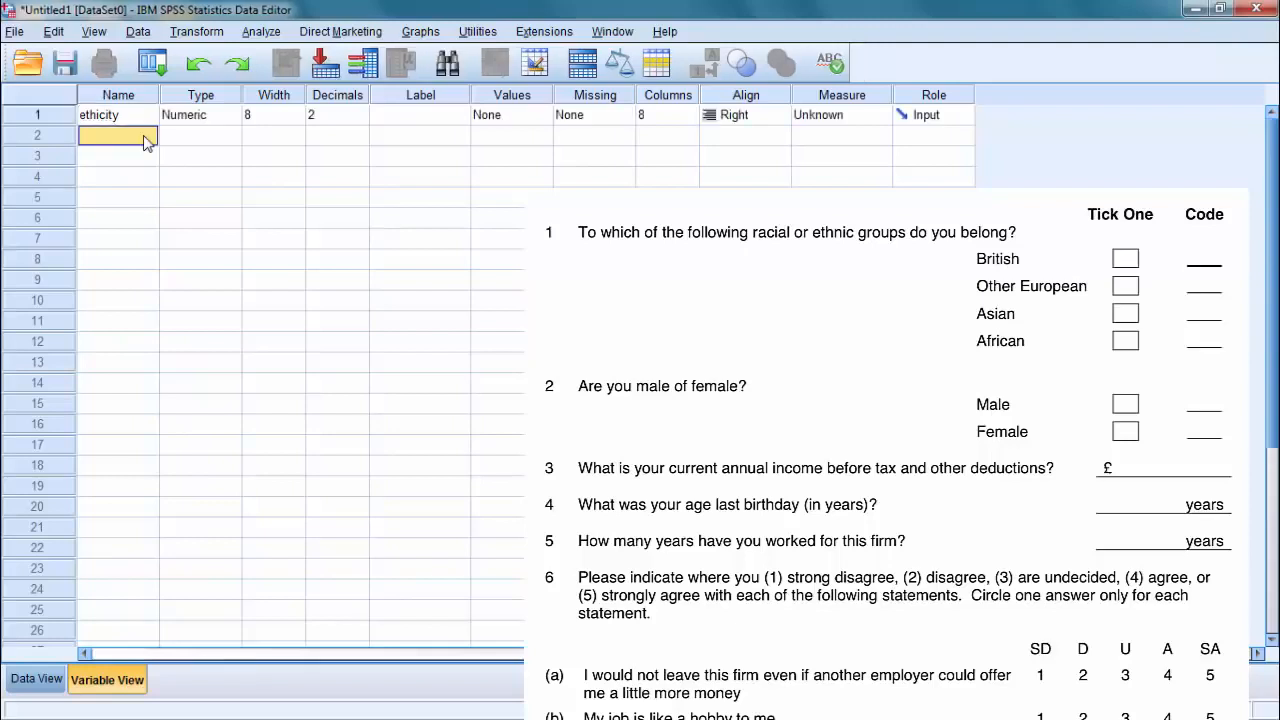
{"action": "left_click", "coordinate": [40, 116]}
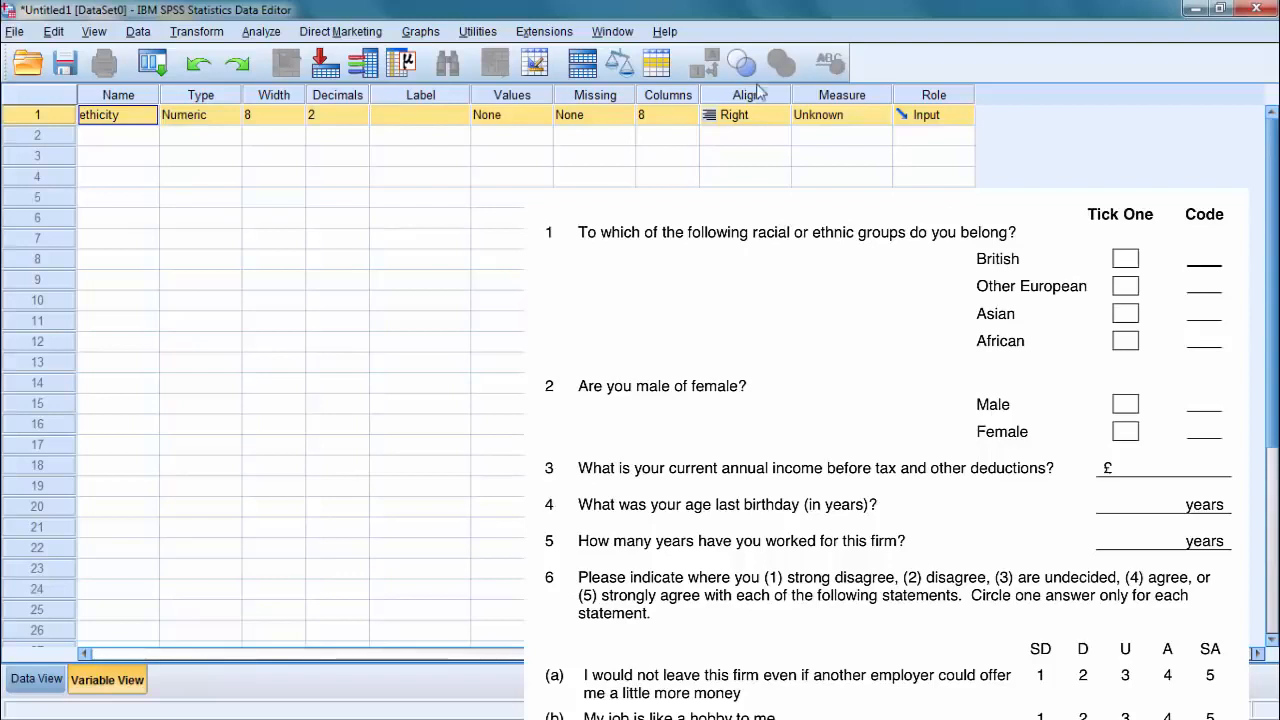
- Add four more variables named gender, income, age and years in rows 2 to 5
{"action": "left_click", "coordinate": [143, 139]}
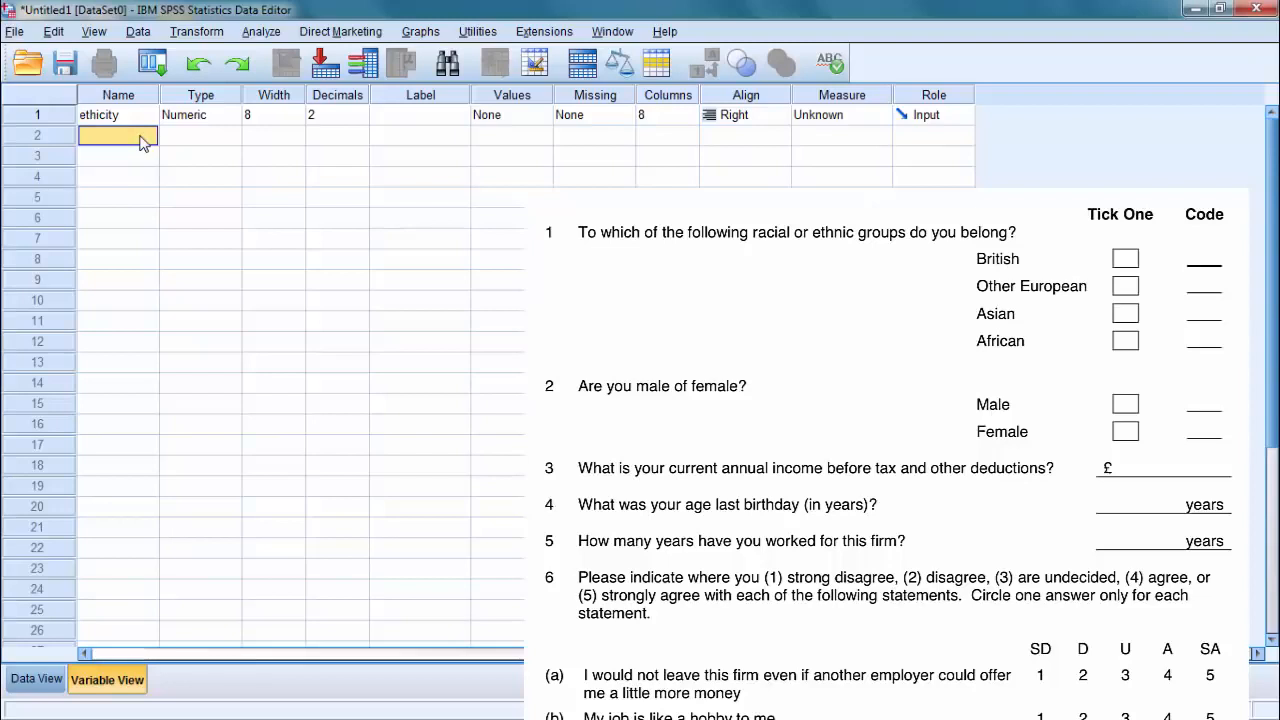
{"action": "type", "text": "gender"}
{"action": "left_click", "coordinate": [128, 160]}
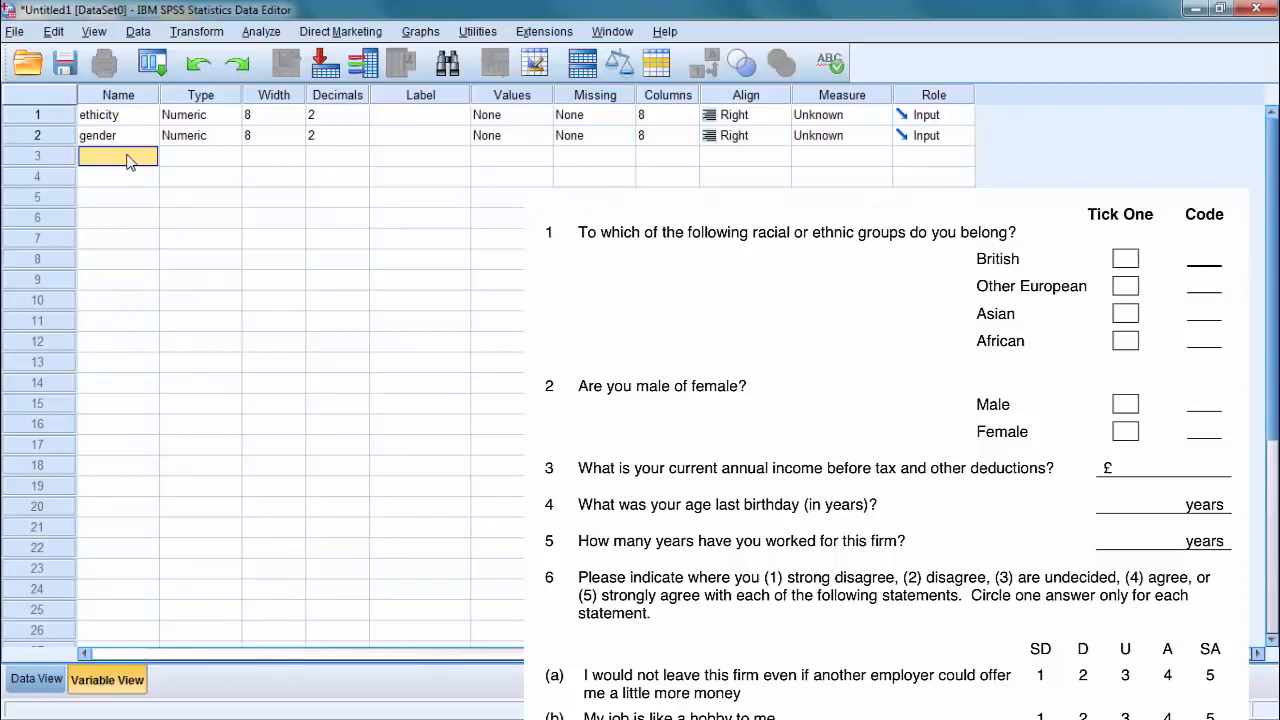
{"action": "type", "text": "income"}
{"action": "left_click", "coordinate": [105, 180]}
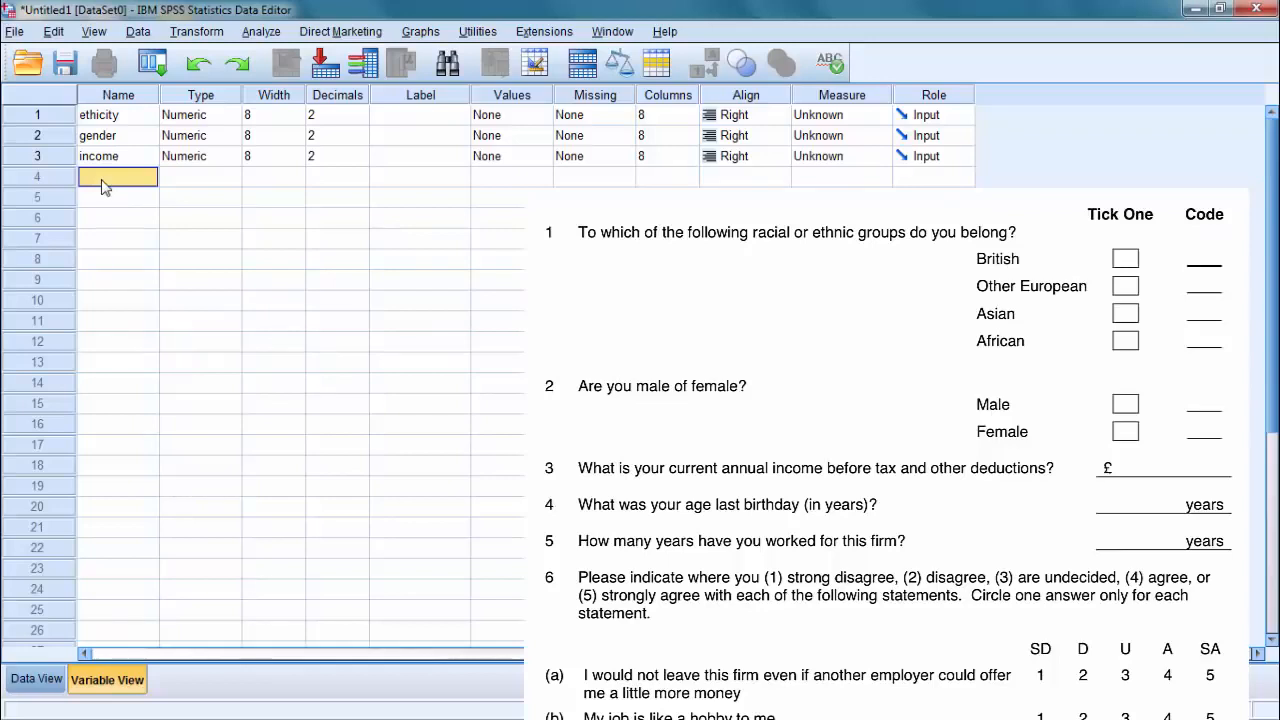
{"action": "type", "text": "age"}
{"action": "left_click", "coordinate": [107, 199]}
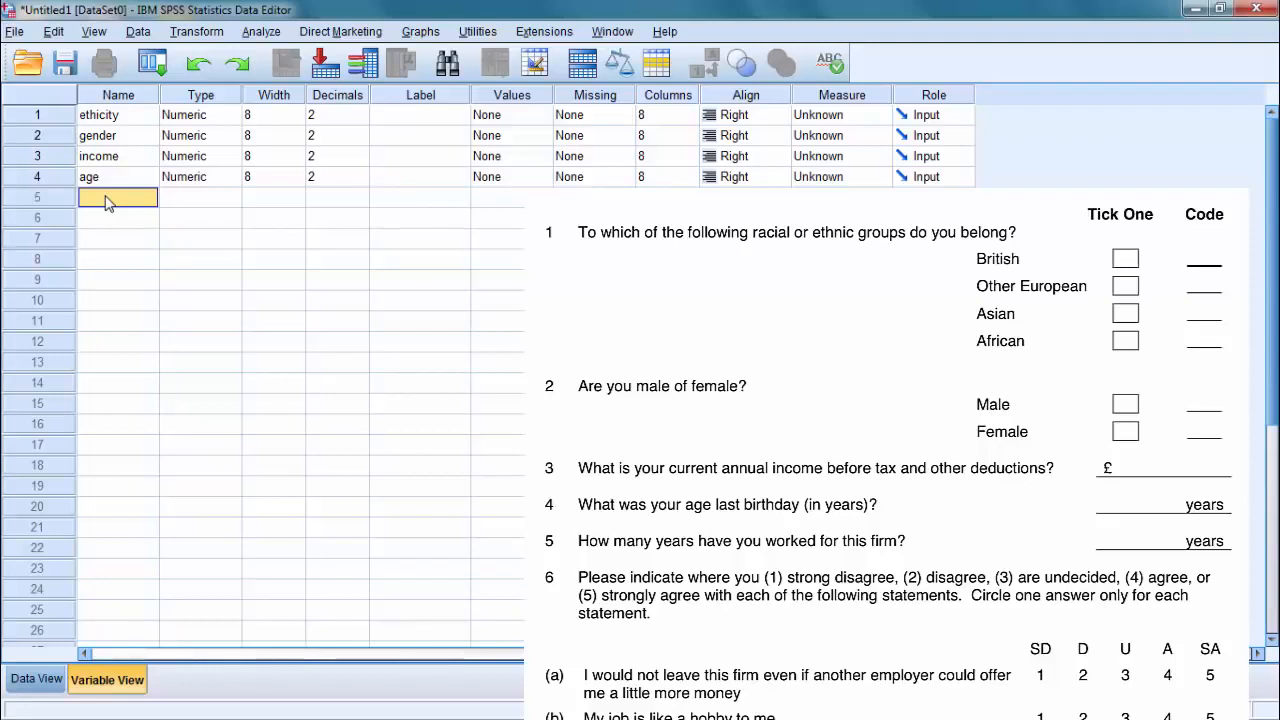
{"action": "type", "text": "years"}
- Add four variables named commitement, satisf1, satisf2 and satisf3 in rows 6 to 9
{"action": "left_click", "coordinate": [114, 219]}
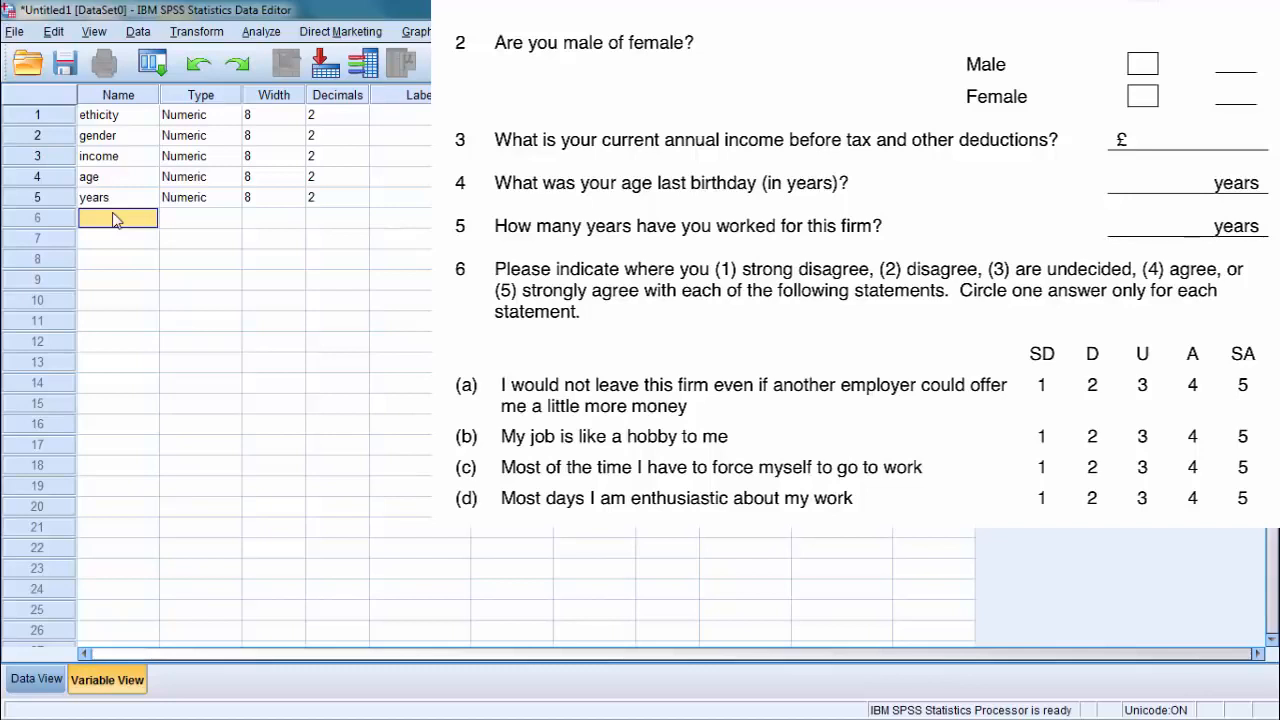
{"action": "type", "text": "commitmeent"}
{"action": "left_click", "coordinate": [122, 240]}
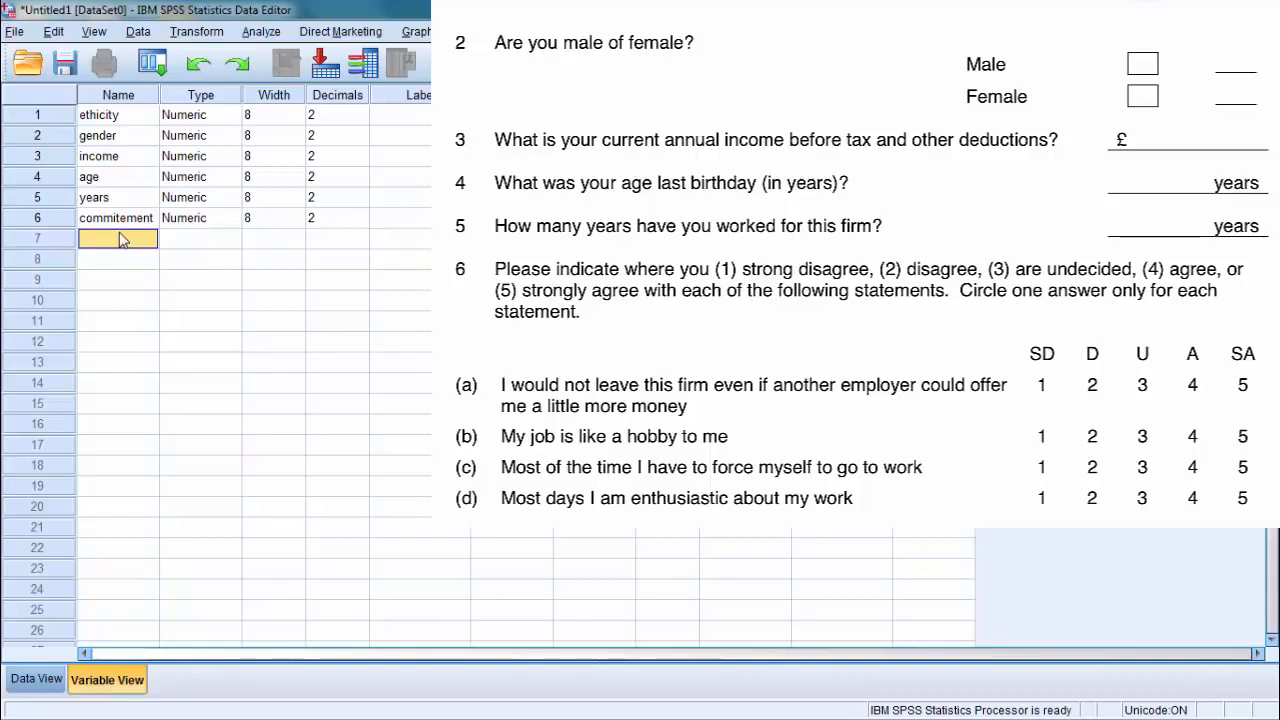
{"action": "type", "text": "satisf1"}
{"action": "left_click", "coordinate": [123, 259]}
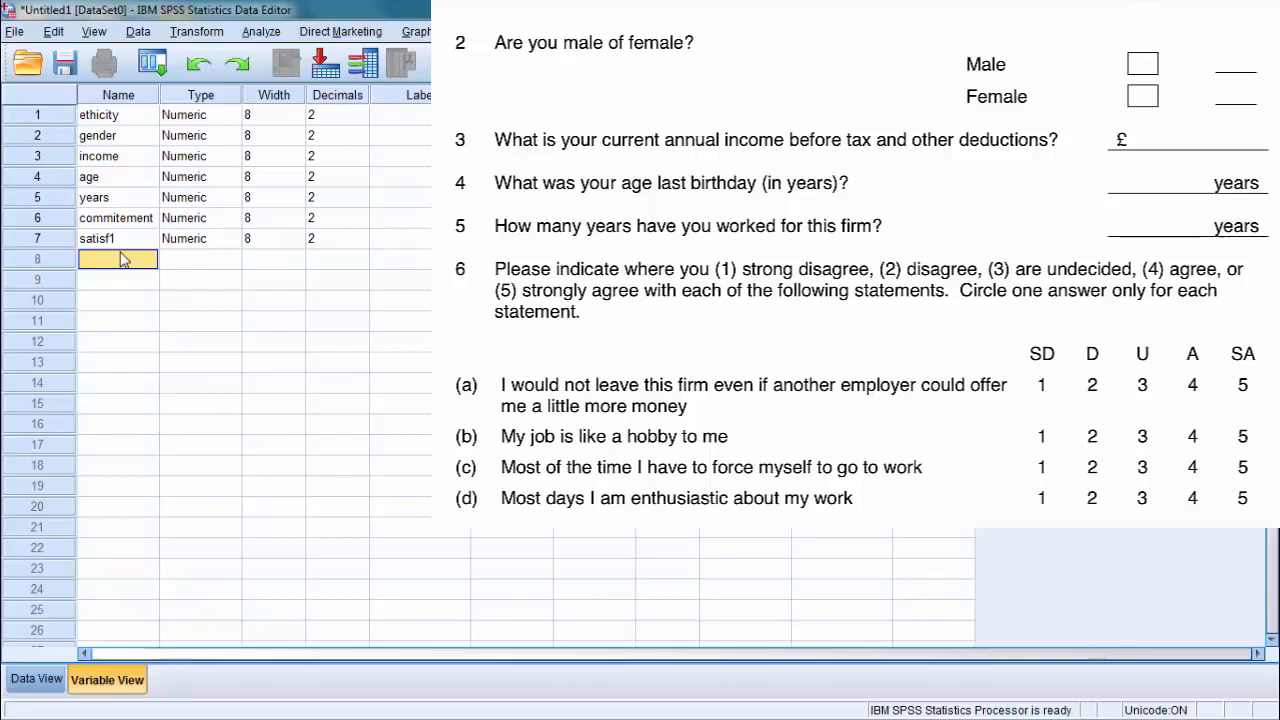
{"action": "type", "text": "satisf2"}
{"action": "left_click", "coordinate": [107, 284]}
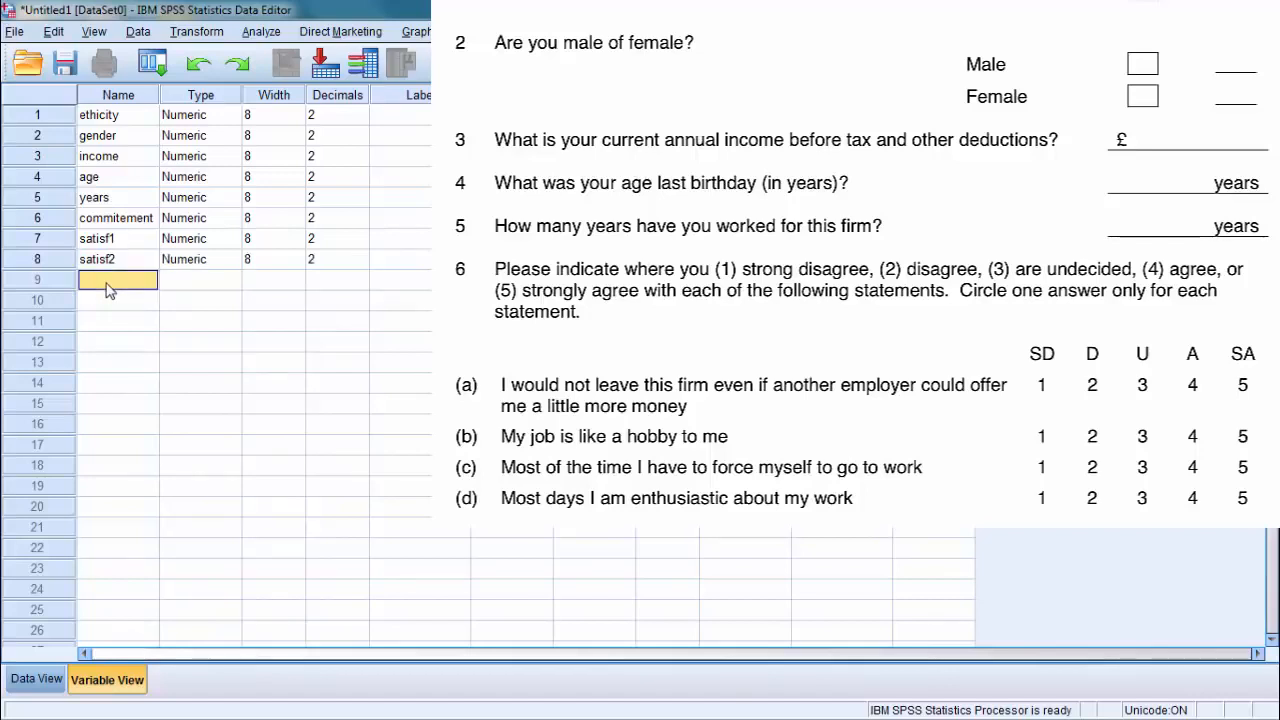
{"action": "type", "text": "satisf3"}
{"action": "key", "text": "Tab"}
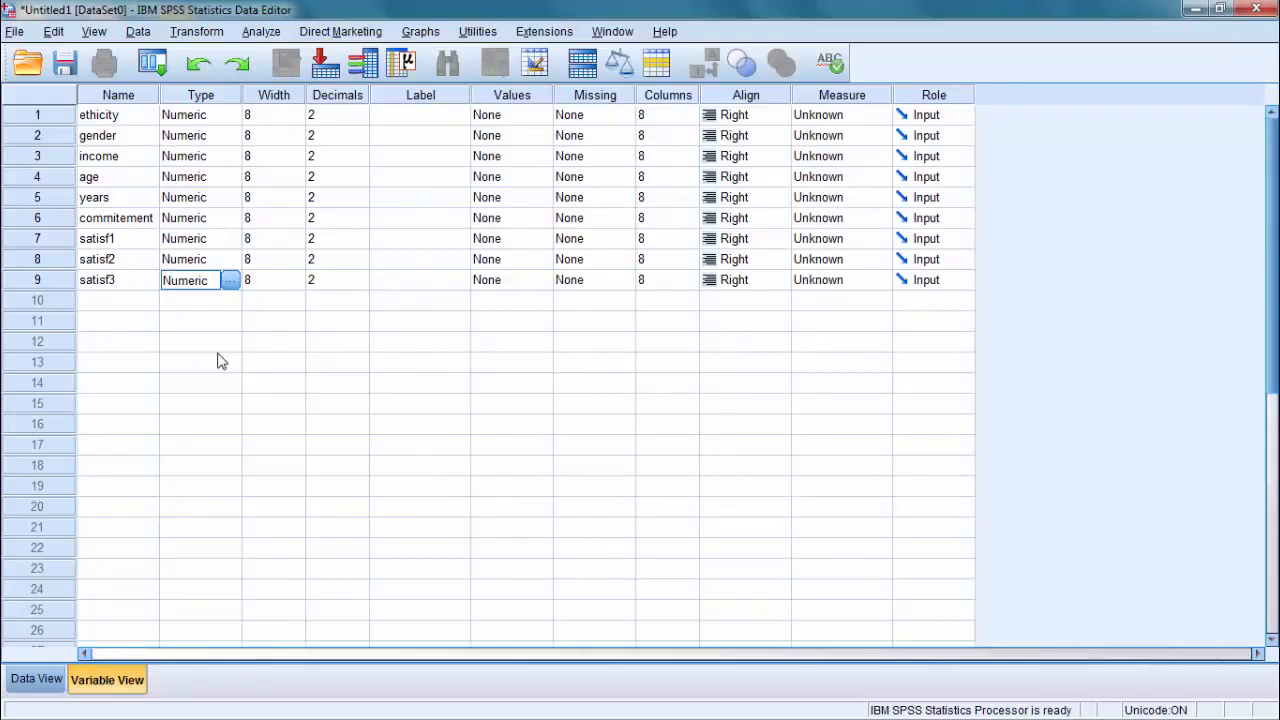
- Give the gender variable the label "are you male or female"
{"action": "left_click", "coordinate": [52, 140]}
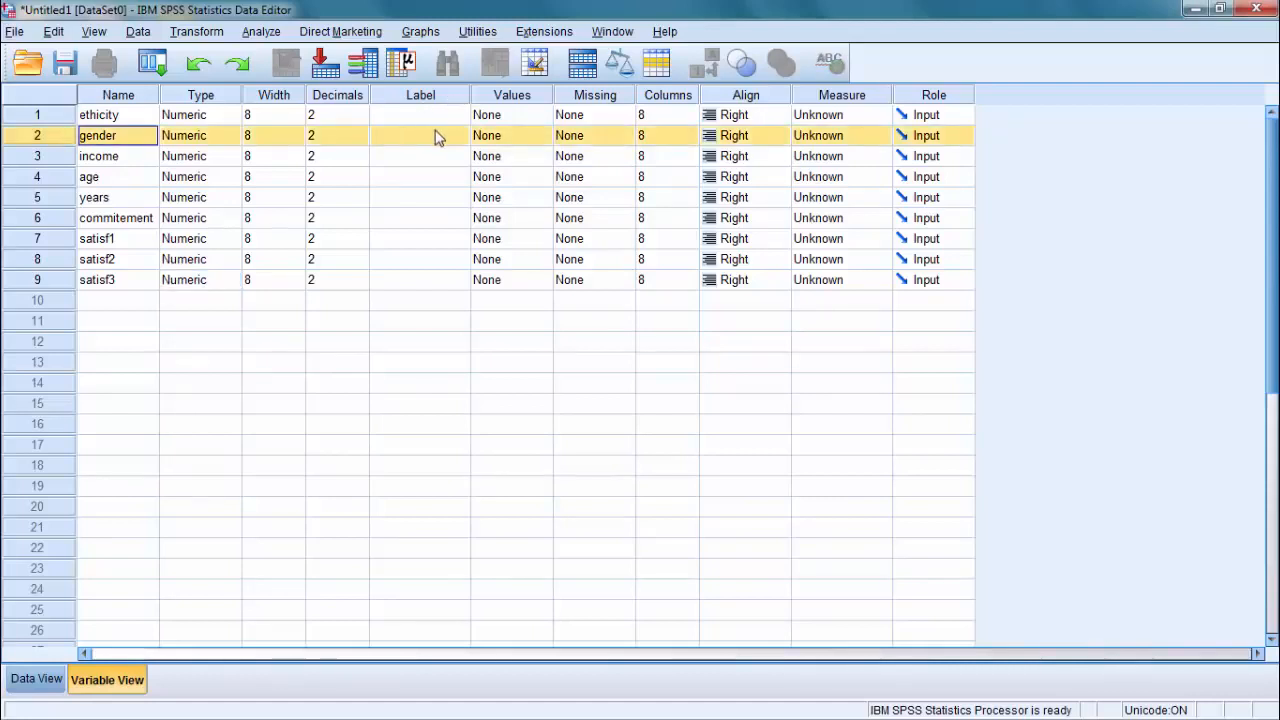
{"action": "left_click", "coordinate": [436, 137]}
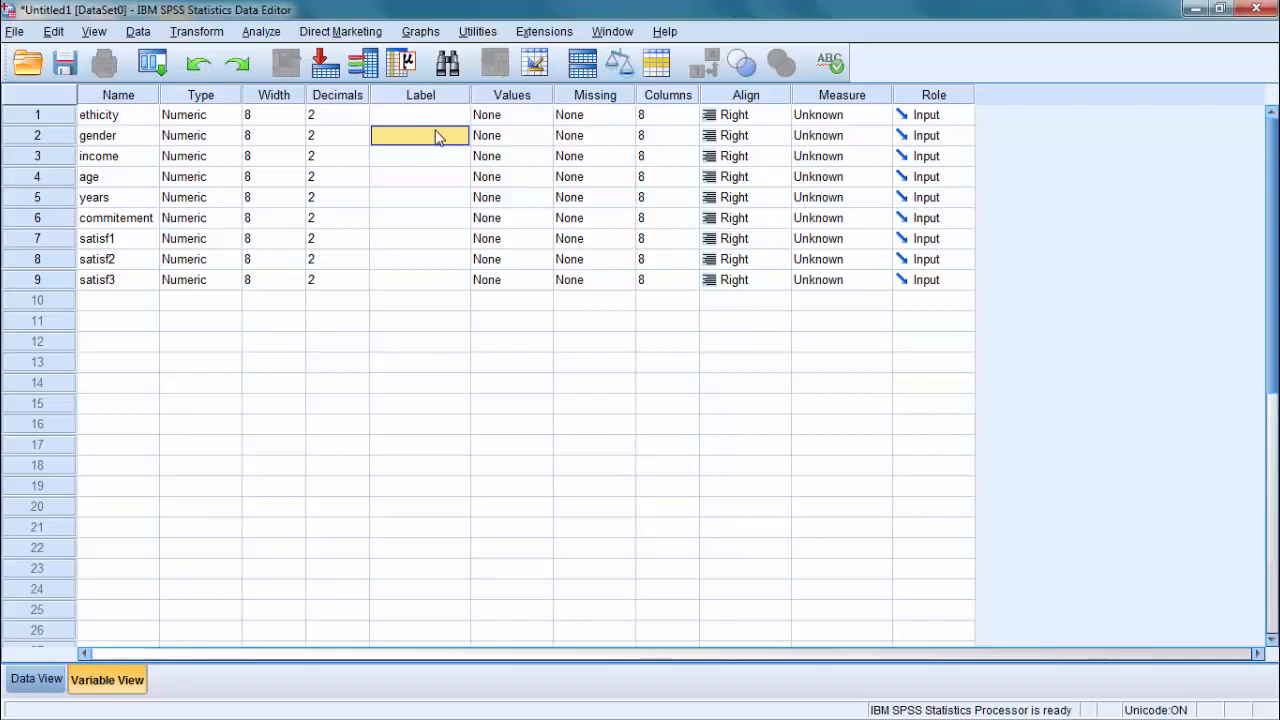
{"action": "type", "text": "are you"}
{"action": "type", "text": " mal"}
{"action": "type", "text": "e or femal"}
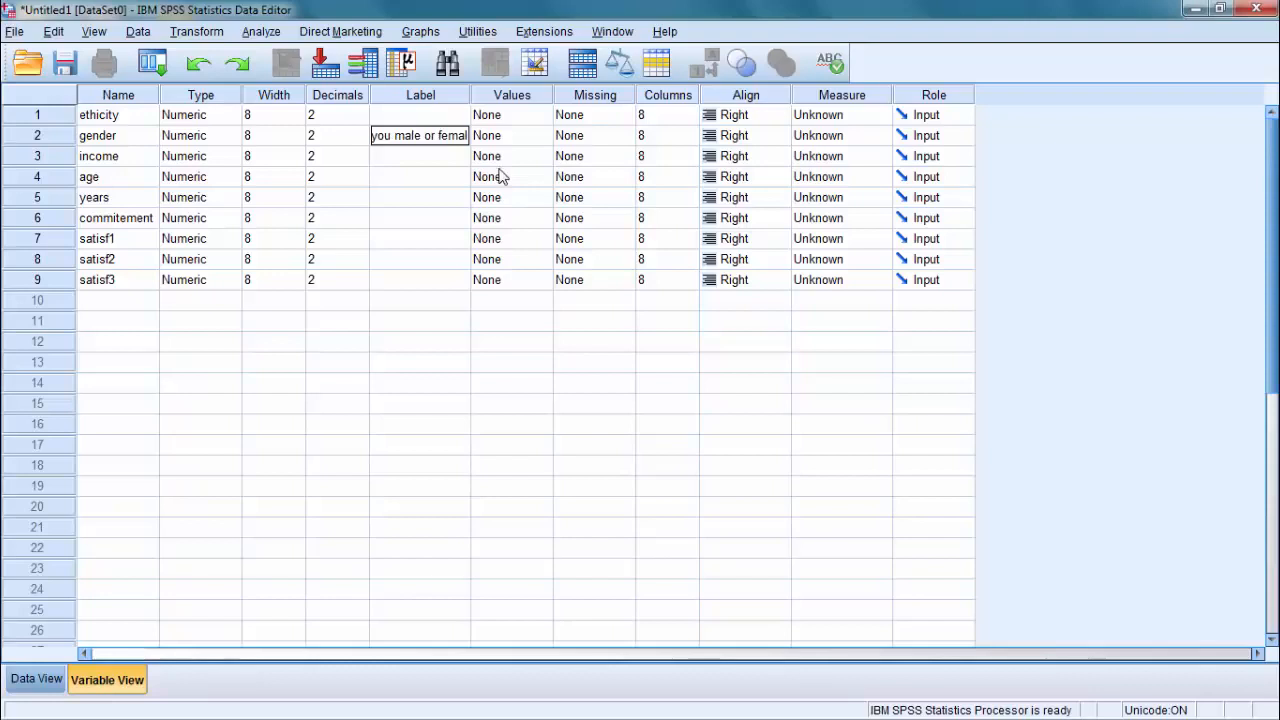
{"action": "type", "text": "e"}
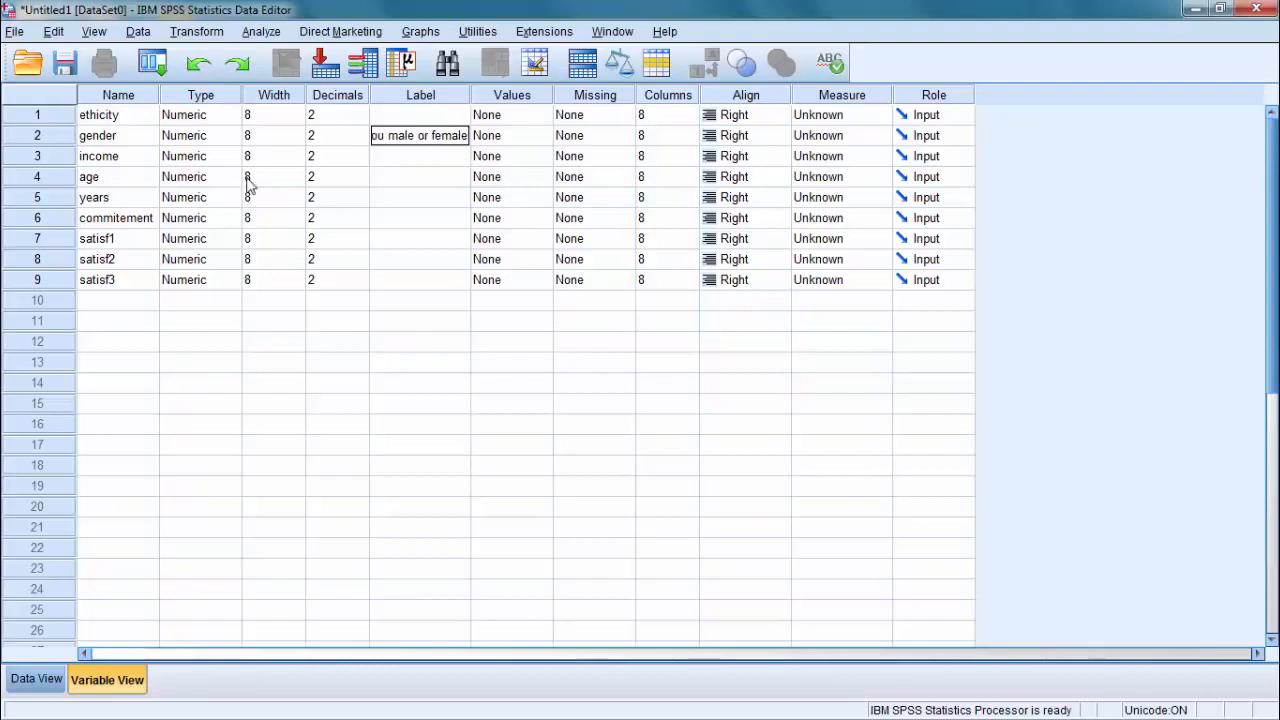
{"action": "left_click", "coordinate": [101, 147]}
{"action": "left_click", "coordinate": [528, 142]}
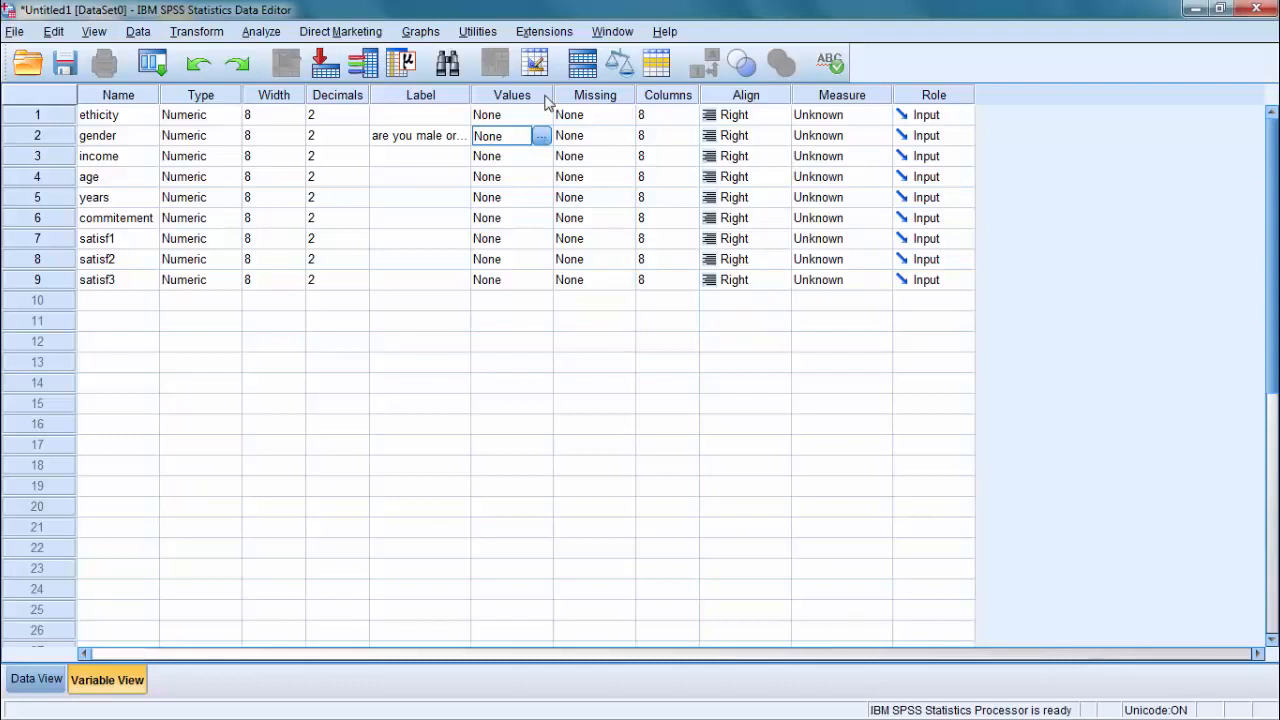
{"action": "left_click", "coordinate": [547, 100]}
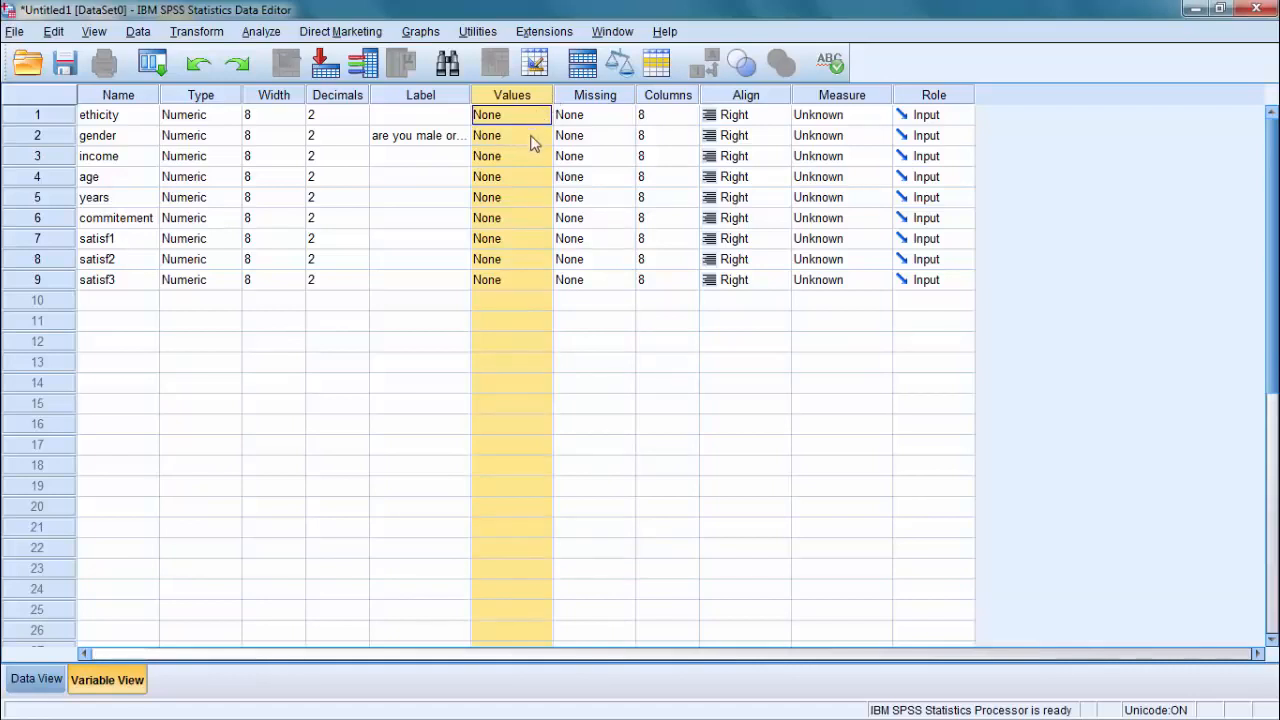
{"action": "double_click", "coordinate": [539, 136]}
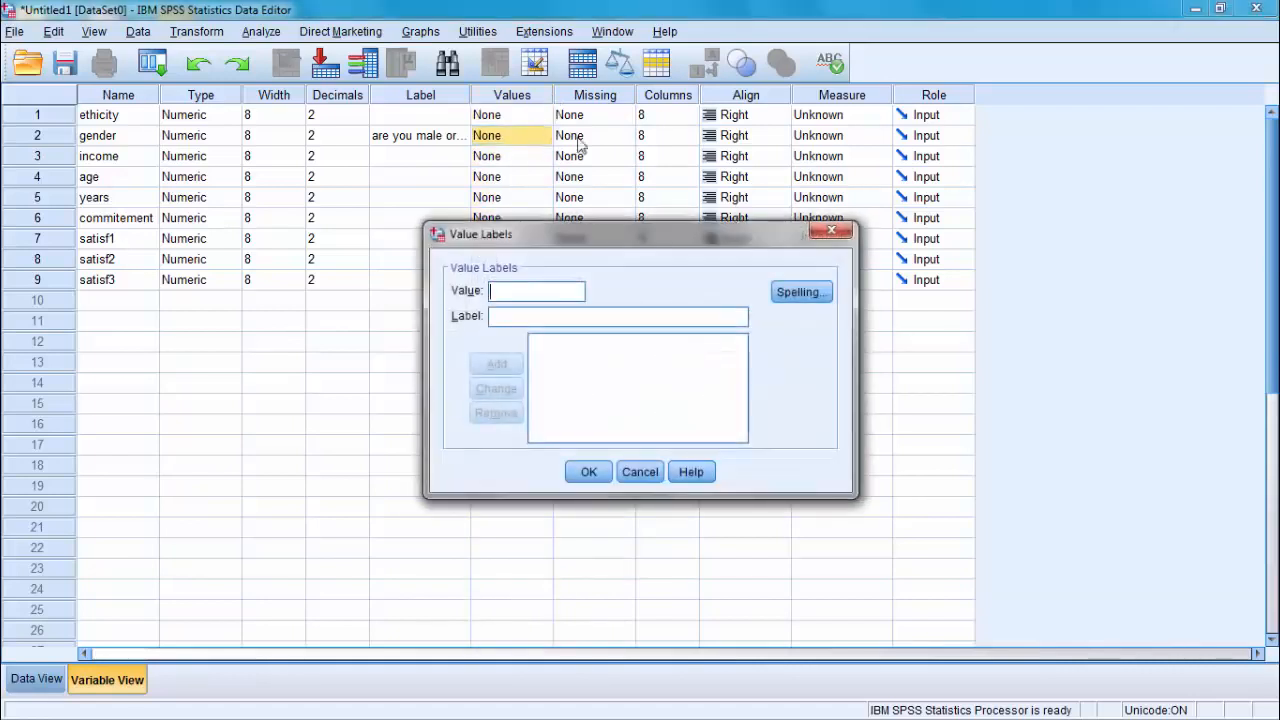
{"action": "left_click", "coordinate": [828, 230]}
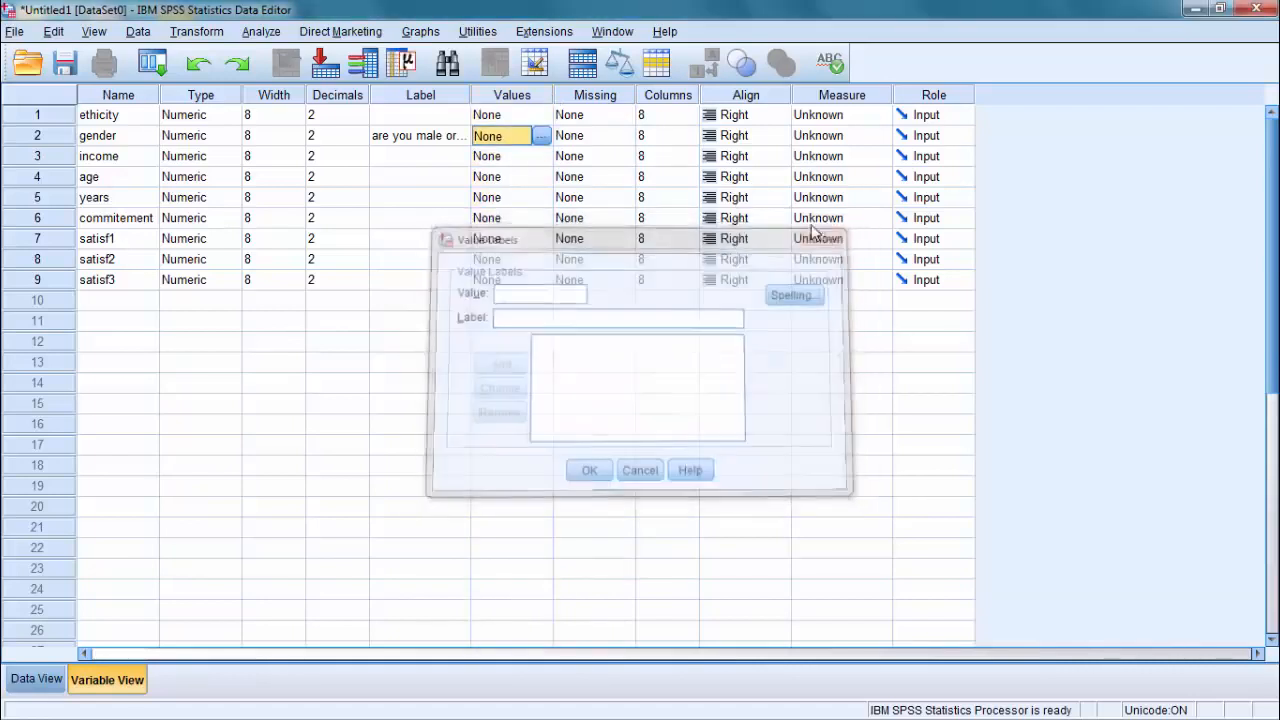
- Define value labels for the gender variable, with 1 = male and 2 = female
{"action": "left_click", "coordinate": [540, 137]}
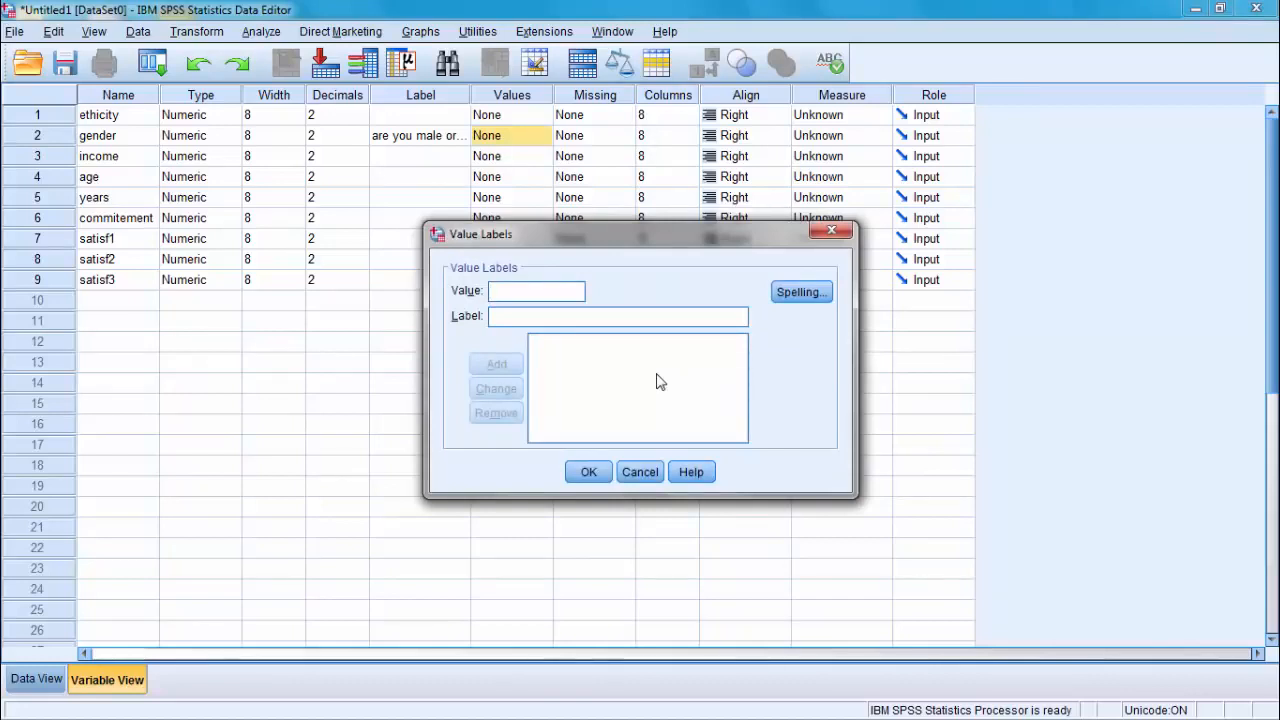
{"action": "type", "text": "1"}
{"action": "left_click", "coordinate": [512, 314]}
{"action": "type", "text": "male"}
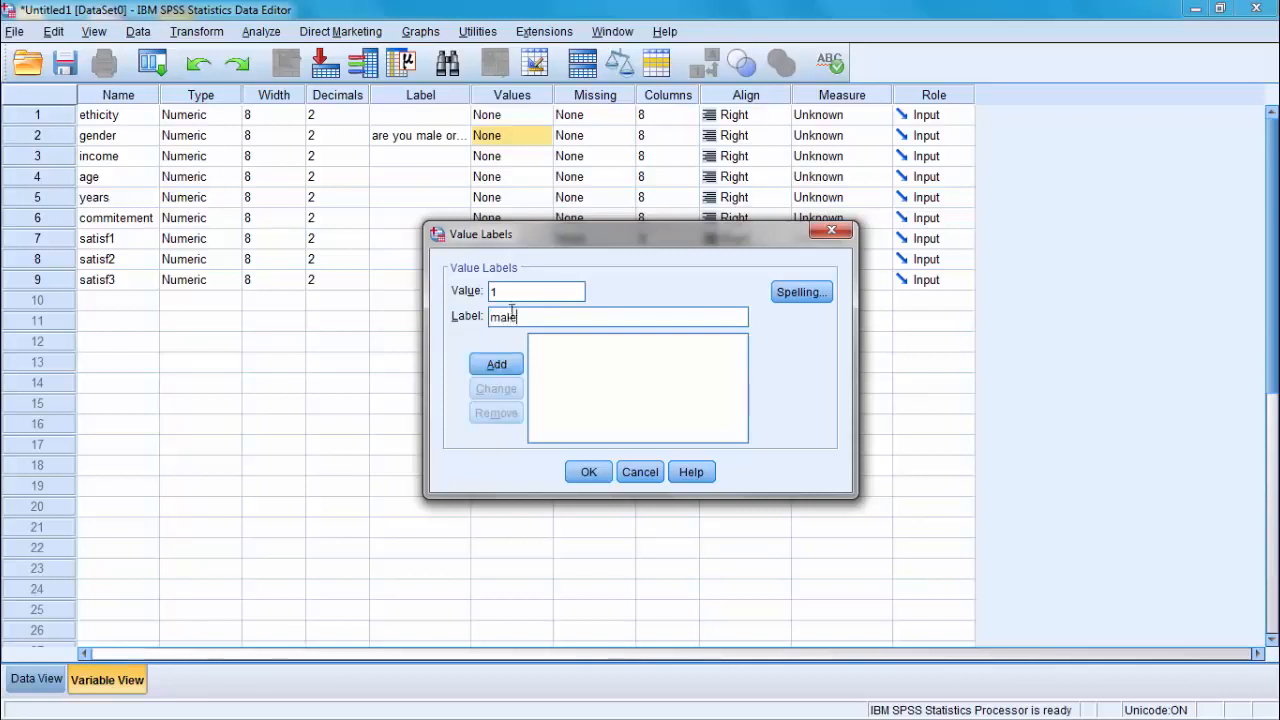
{"action": "key", "text": "Return"}
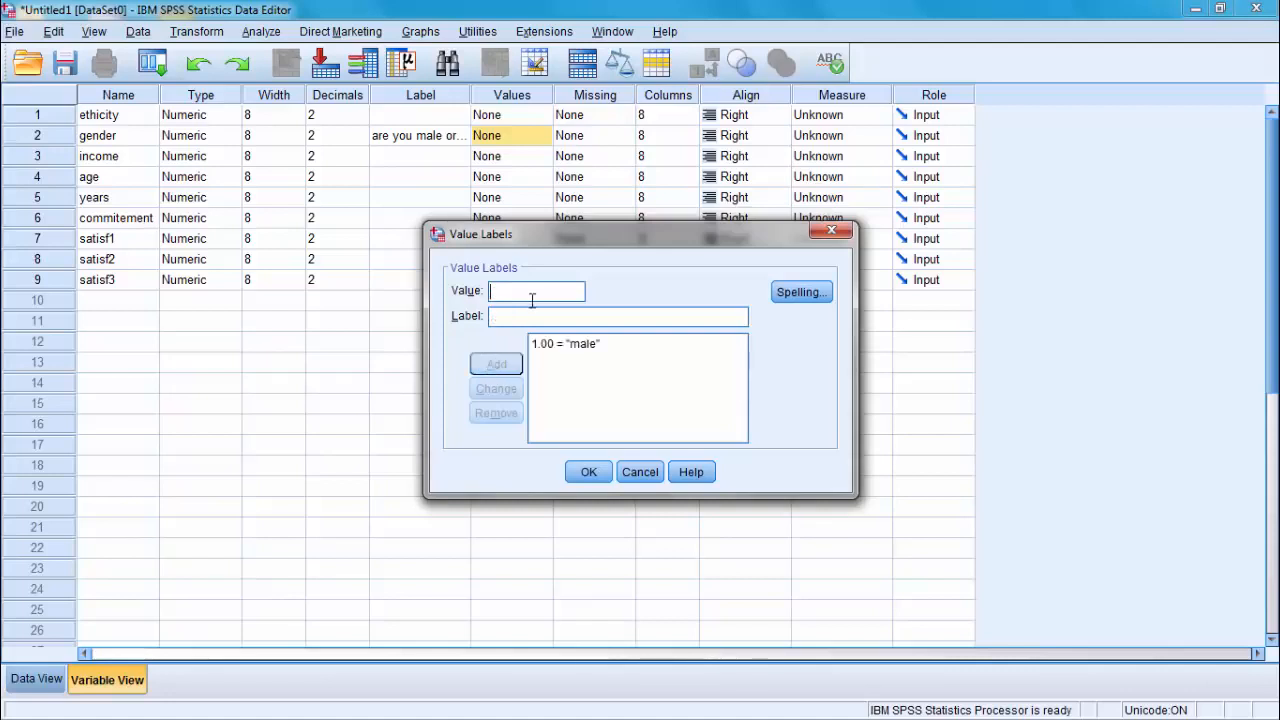
{"action": "type", "text": "2"}
{"action": "left_click", "coordinate": [513, 316]}
{"action": "type", "text": "female"}
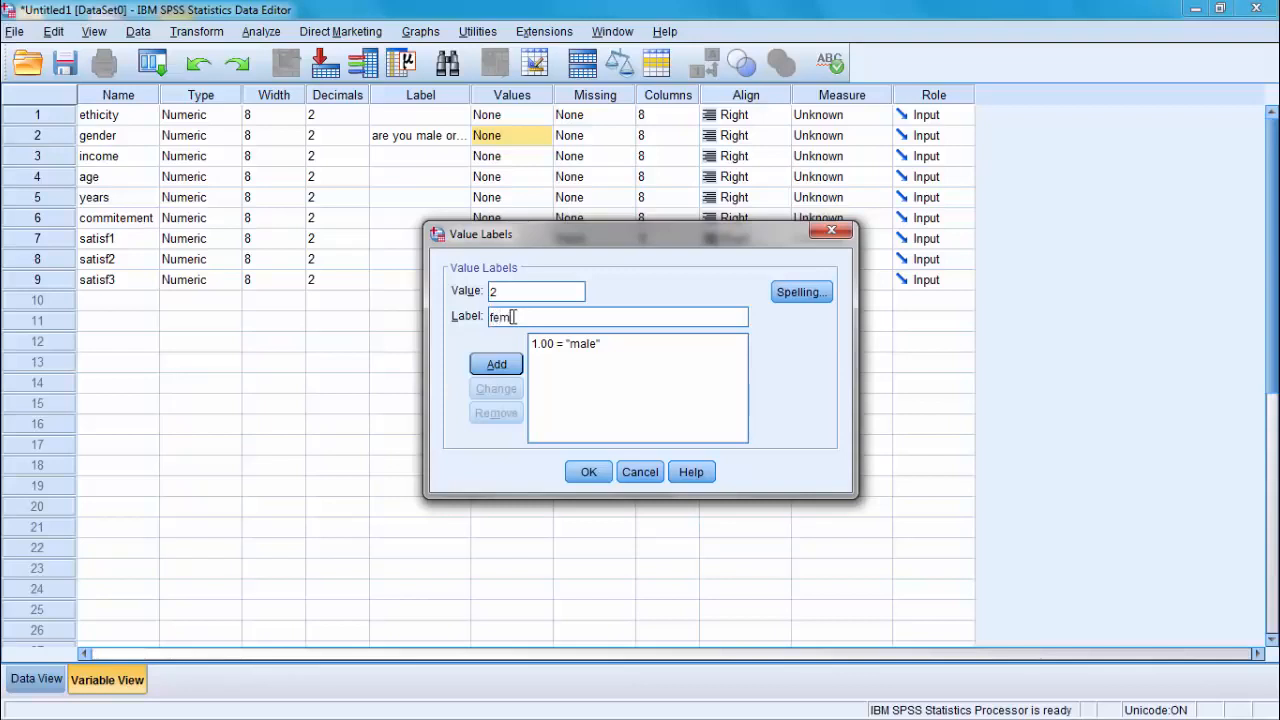
{"action": "left_click", "coordinate": [496, 364]}
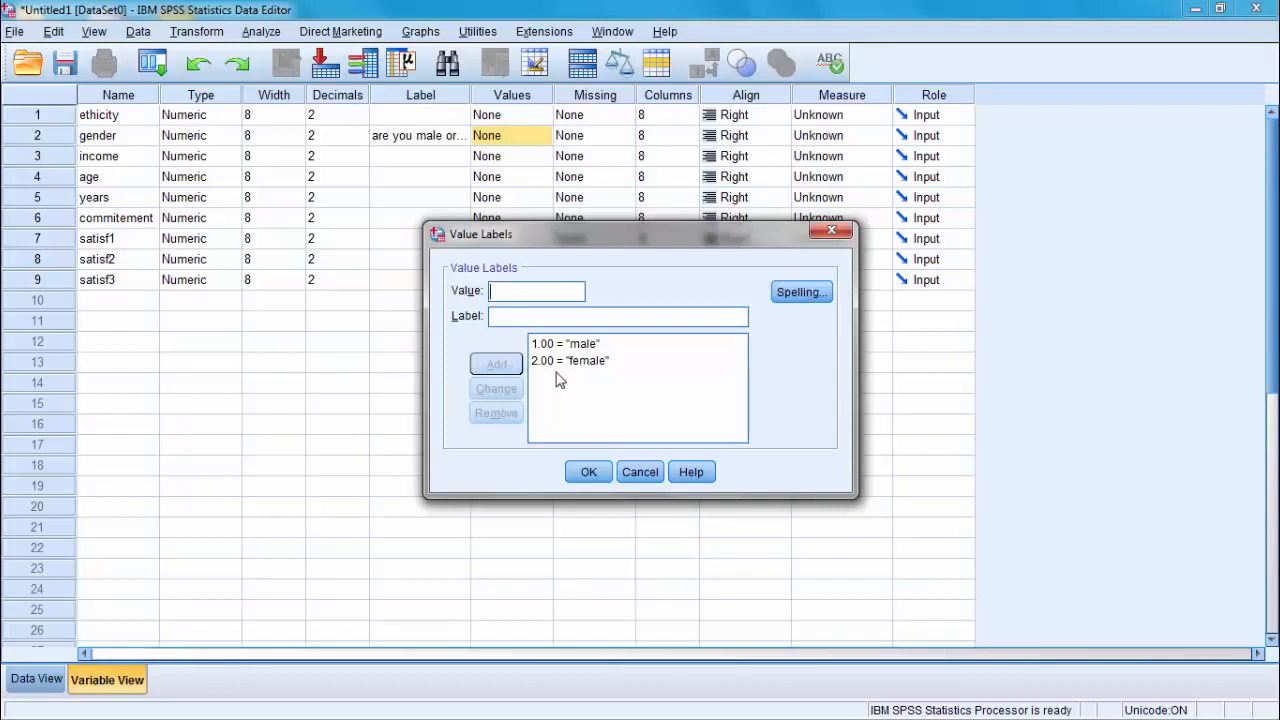
{"action": "left_click", "coordinate": [586, 472]}
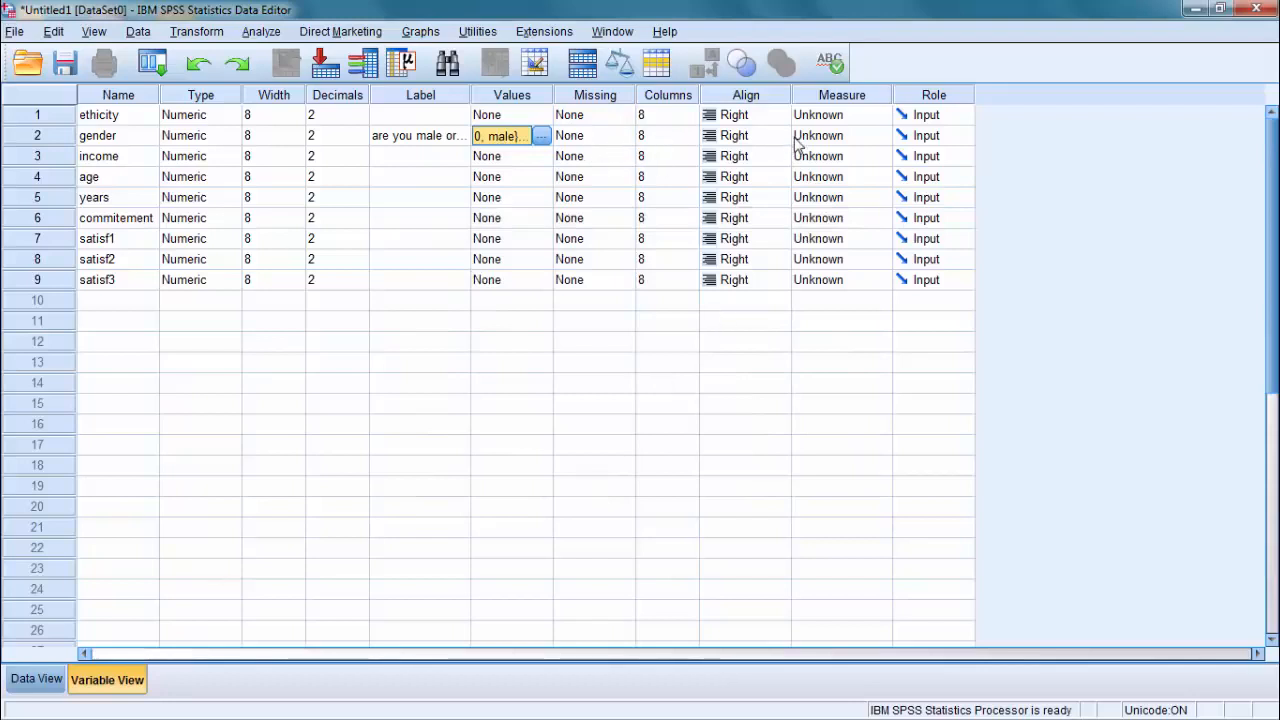
- Set the measurement level of the gender variable to Nominal
{"action": "left_click", "coordinate": [877, 96]}
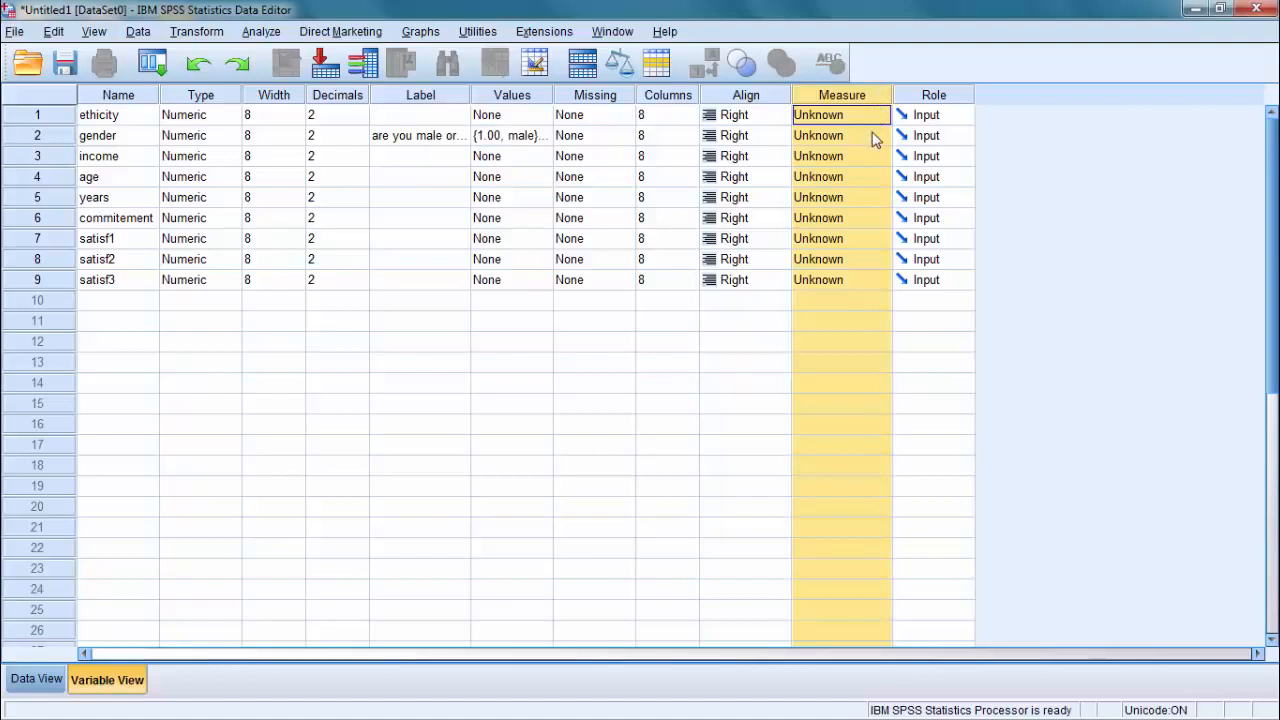
{"action": "left_click", "coordinate": [876, 137]}
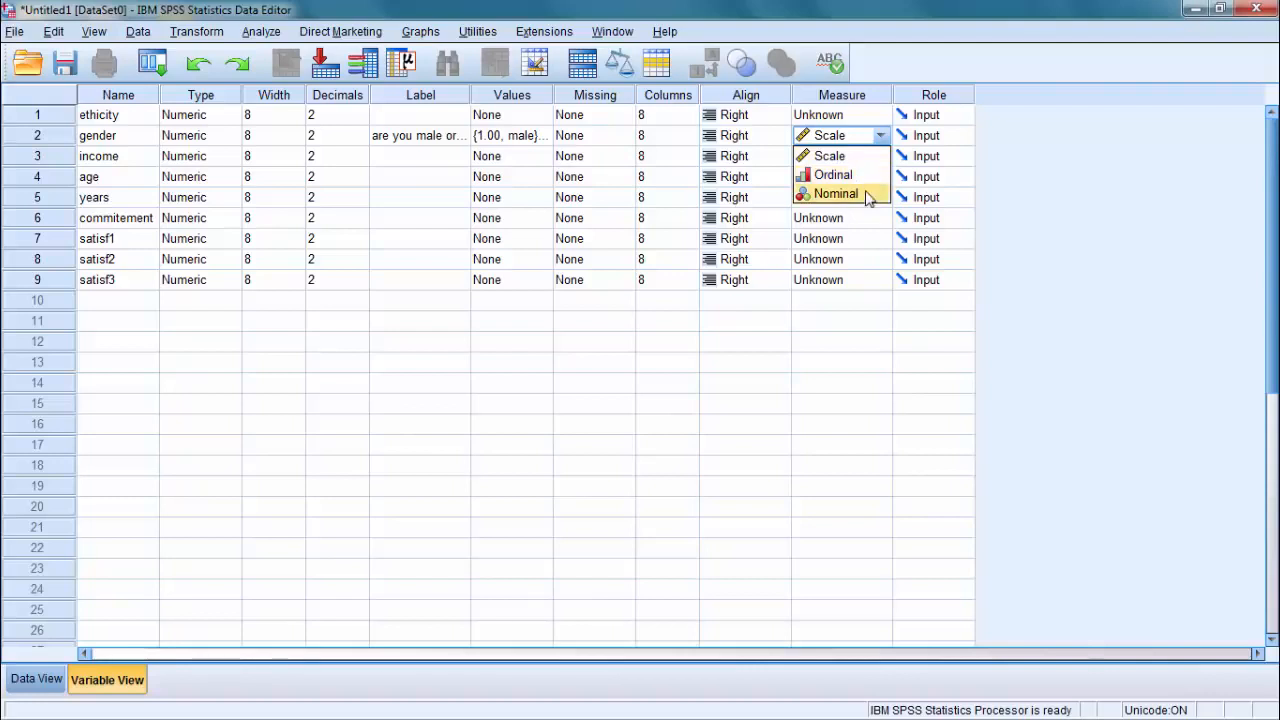
{"action": "left_click", "coordinate": [836, 194]}
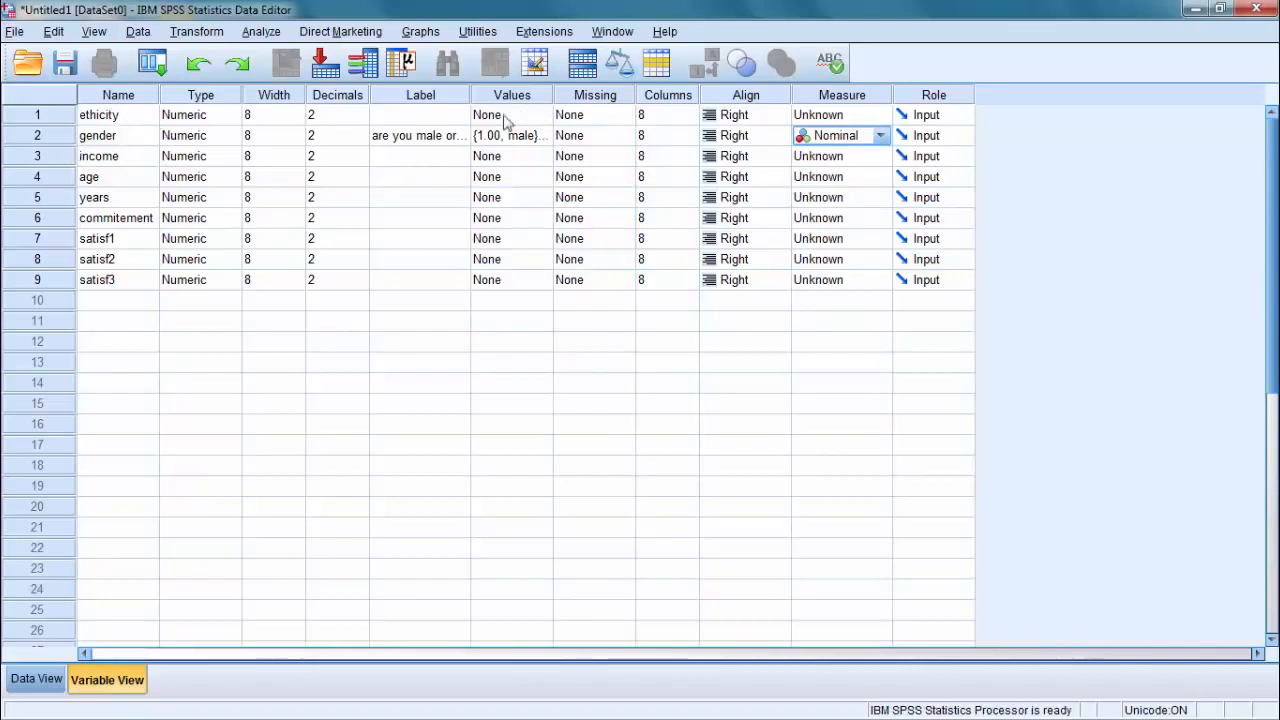
- Give the ethicity variable the label "which racial group do you belong to"
{"action": "left_click", "coordinate": [422, 118]}
{"action": "type", "text": "which"}
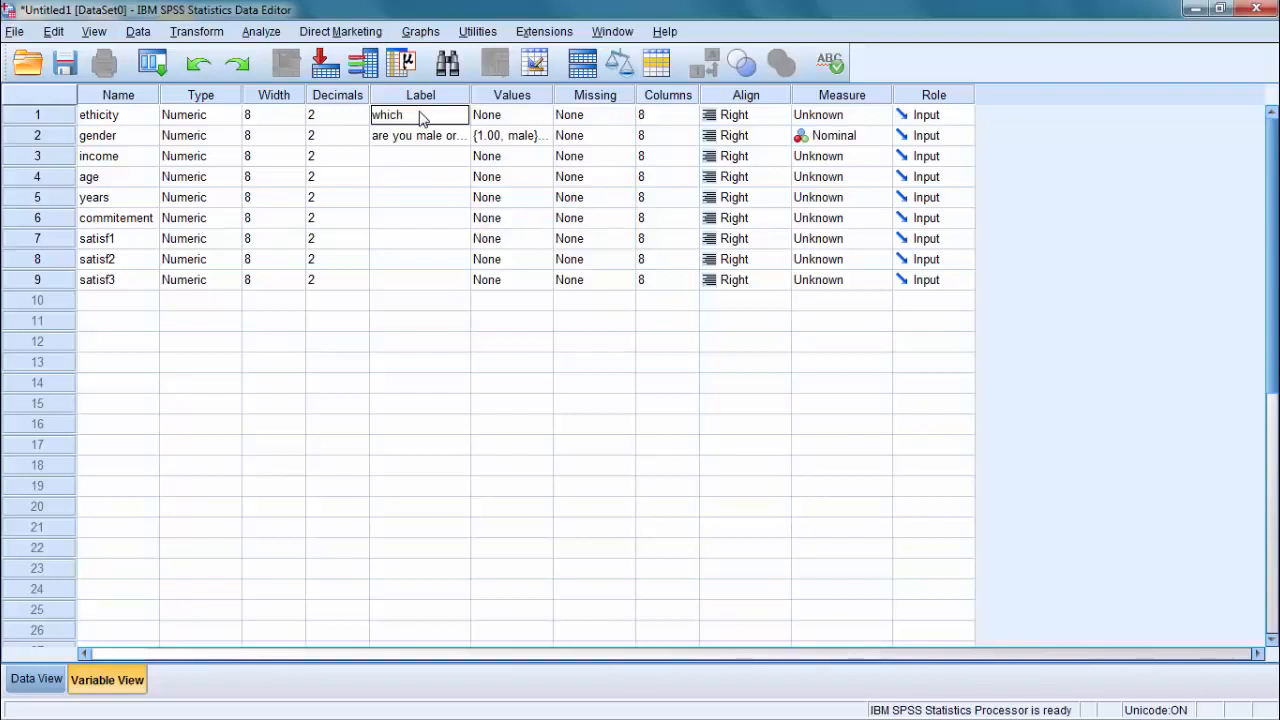
{"action": "type", "text": " racial grou"}
{"action": "type", "text": "p"}
{"action": "type", "text": " do you"}
{"action": "type", "text": " belong to"}
{"action": "left_click", "coordinate": [535, 134]}
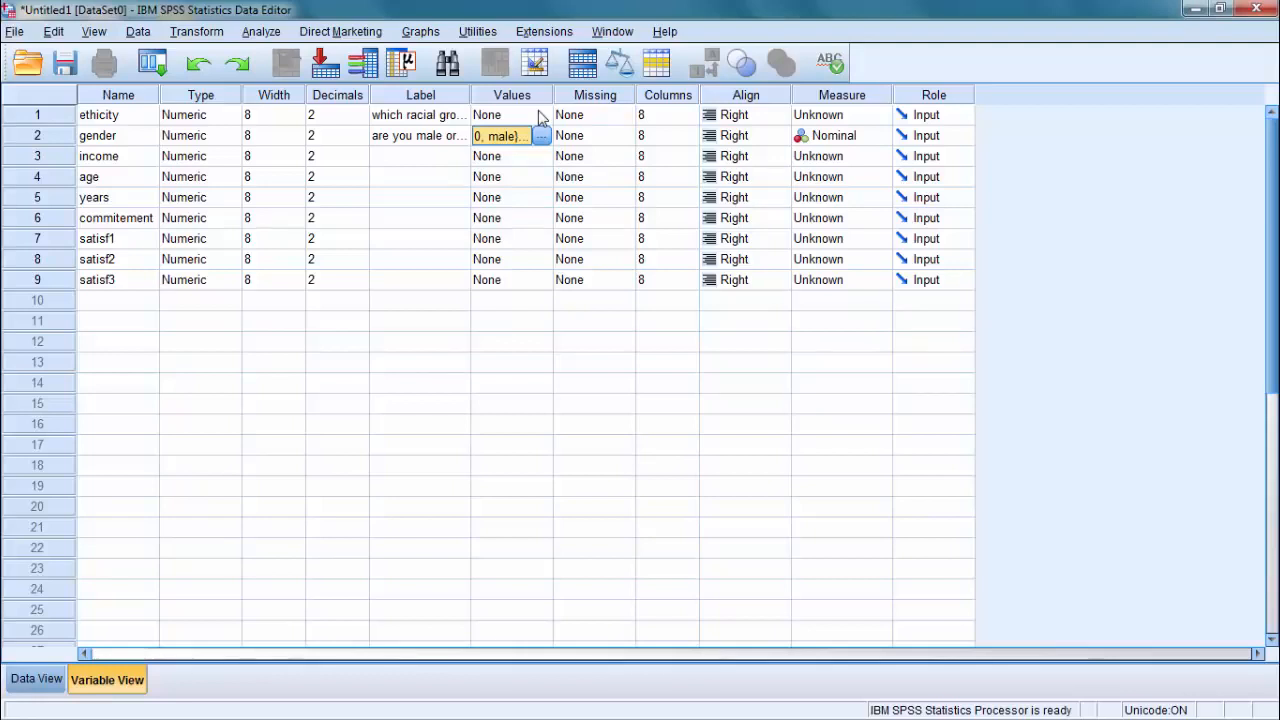
- Add the value label 1 = British to the ethicity variable
{"action": "left_click", "coordinate": [512, 115]}
{"action": "left_click", "coordinate": [541, 115]}
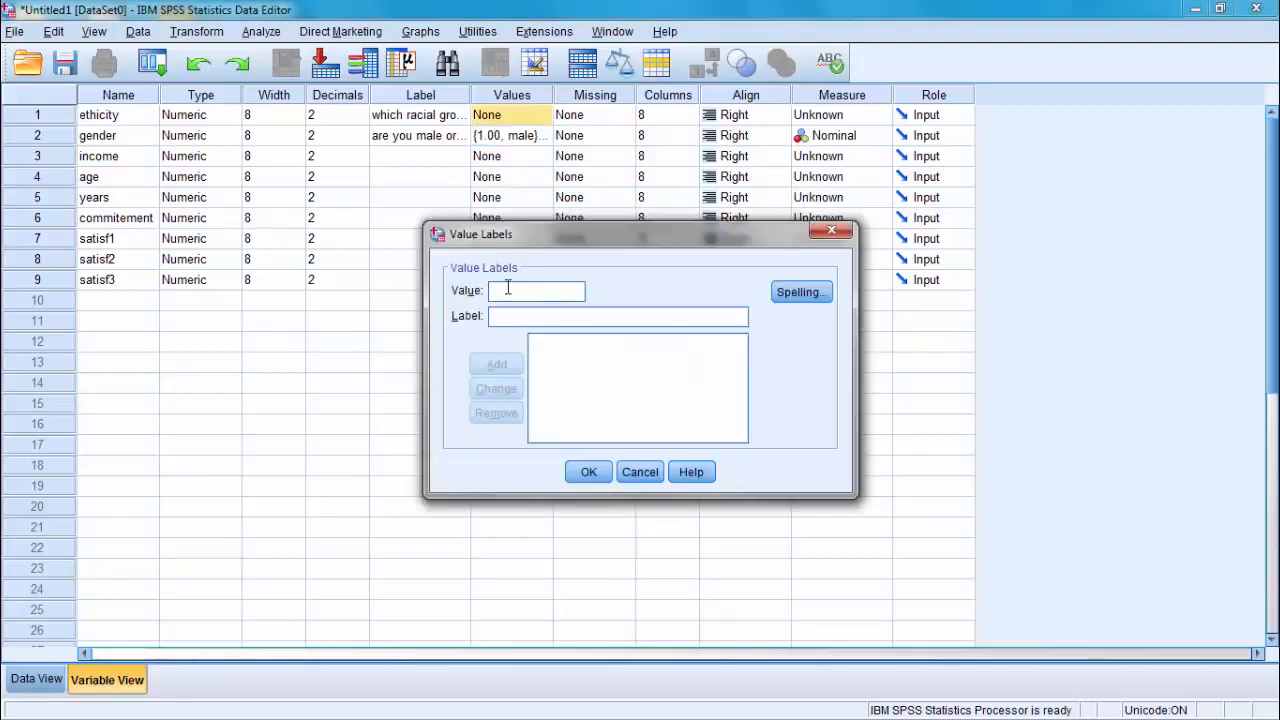
{"action": "type", "text": "1"}
{"action": "left_click", "coordinate": [521, 320]}
{"action": "type", "text": "Bl"}
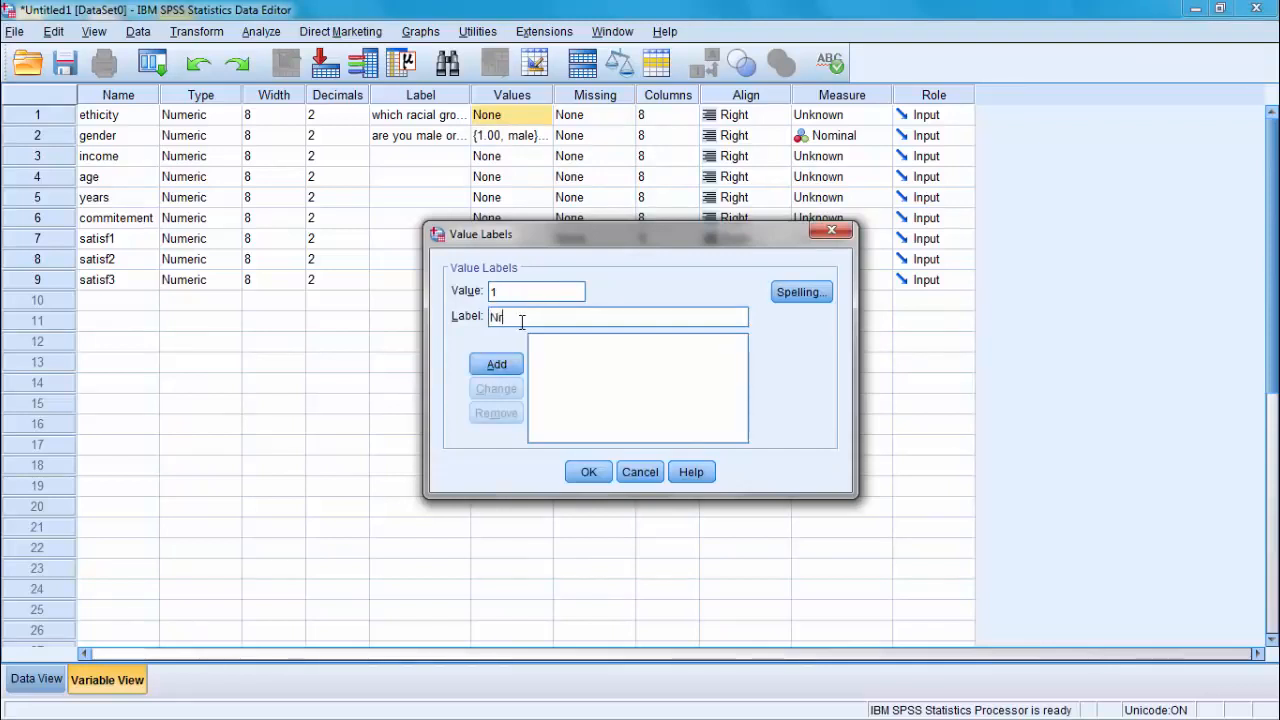
{"action": "key", "text": "BackSpace"}
{"action": "key", "text": "BackSpace"}
{"action": "type", "text": "British"}
{"action": "left_click", "coordinate": [499, 361]}
- Add the ethicity value labels 2 = Other European and 3 = Asian
{"action": "type", "text": "2"}
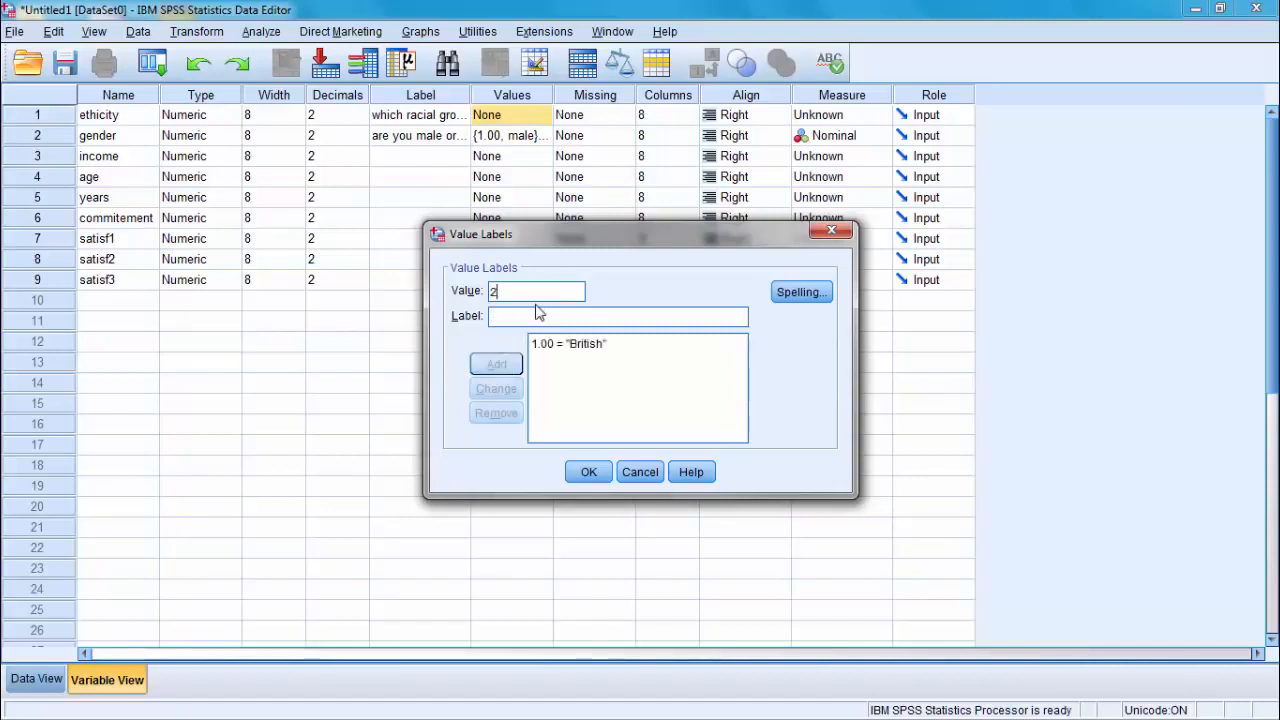
{"action": "left_click", "coordinate": [529, 316]}
{"action": "type", "text": "O"}
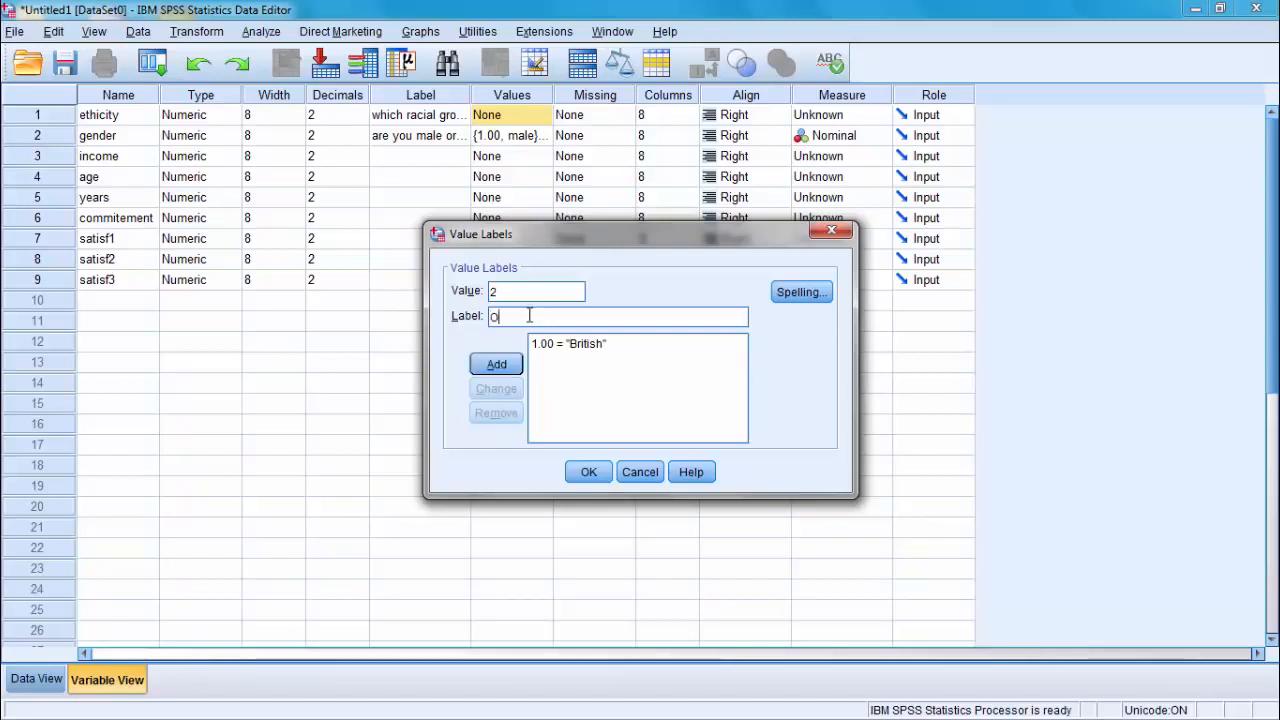
{"action": "type", "text": "ther European"}
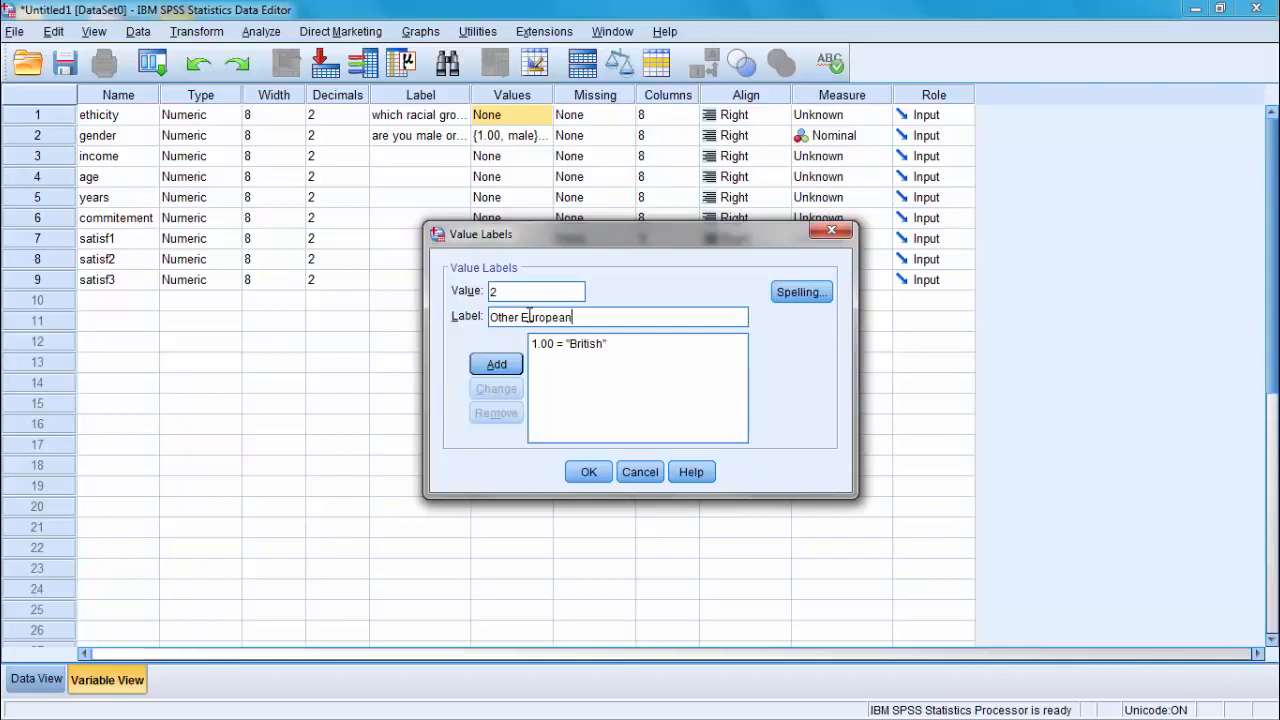
{"action": "left_click", "coordinate": [497, 364]}
{"action": "type", "text": "3"}
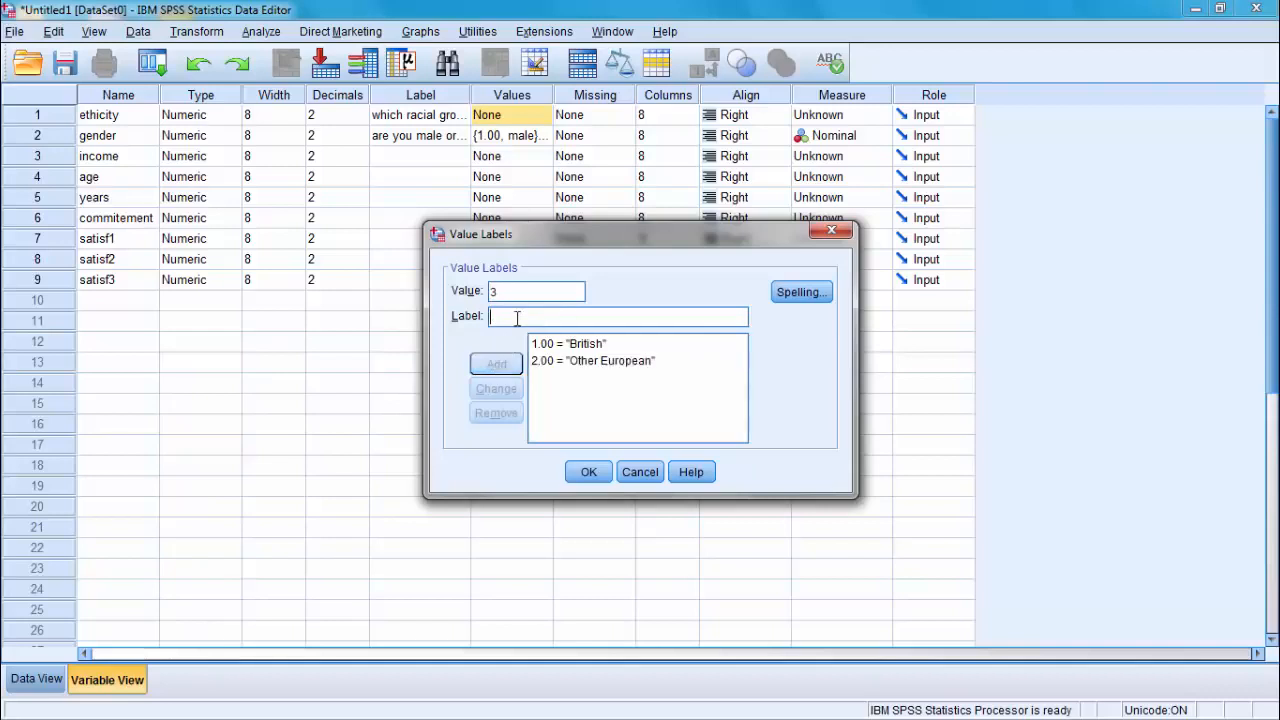
{"action": "type", "text": "Asian"}
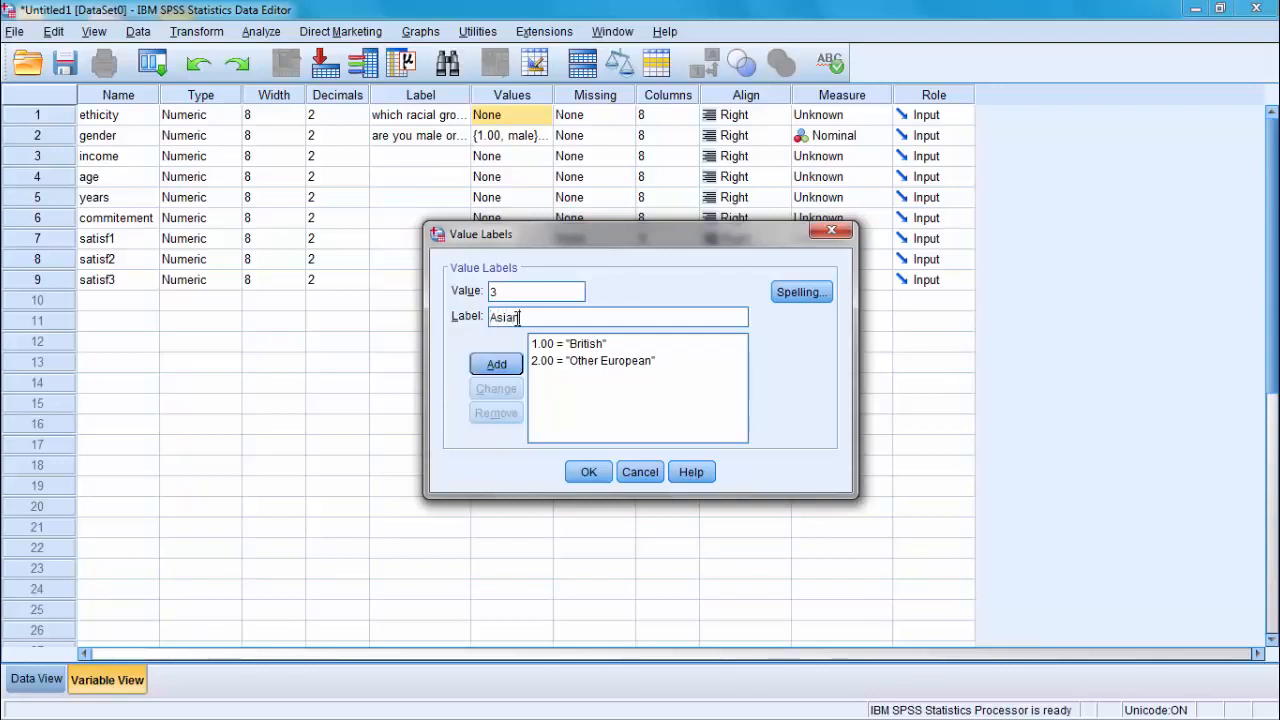
{"action": "left_click", "coordinate": [497, 364]}
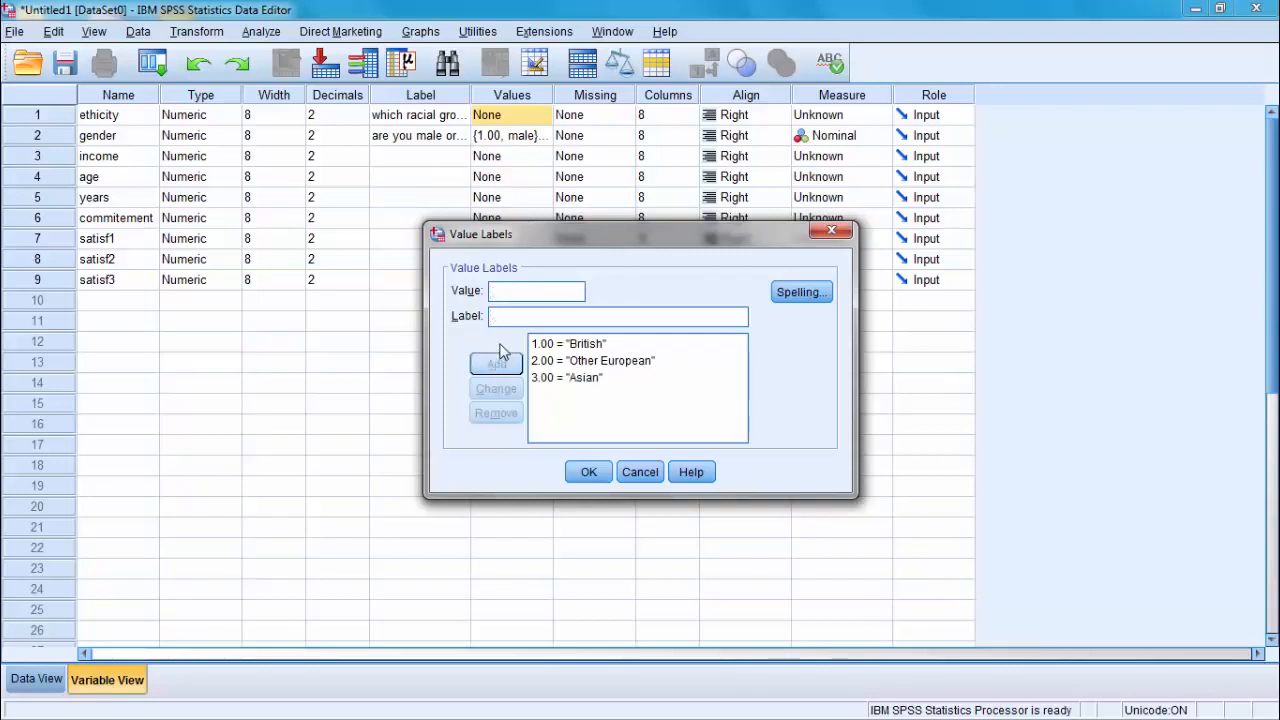
- Add the ethicity value label 4 = African, apply the value labels and check the resulting list
{"action": "type", "text": "3"}
{"action": "key", "text": "BackSpace"}
{"action": "type", "text": "4"}
{"action": "left_click", "coordinate": [514, 316]}
{"action": "type", "text": "African"}
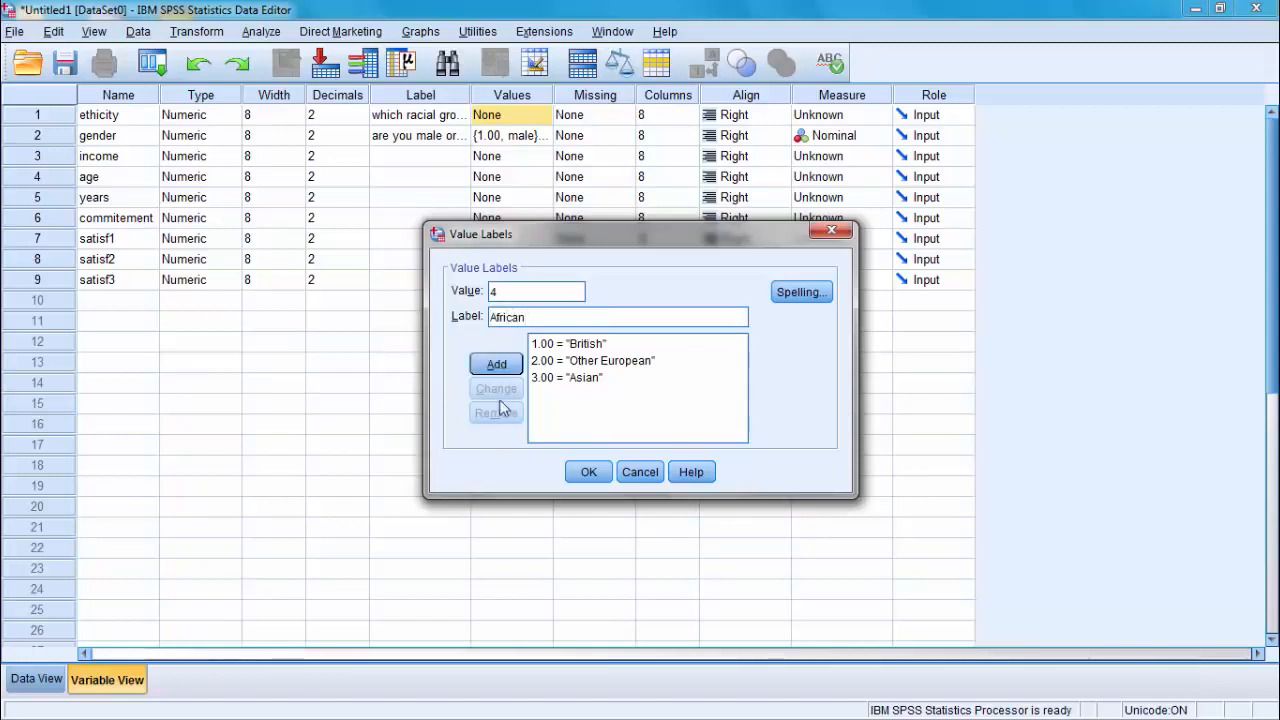
{"action": "left_click", "coordinate": [497, 365]}
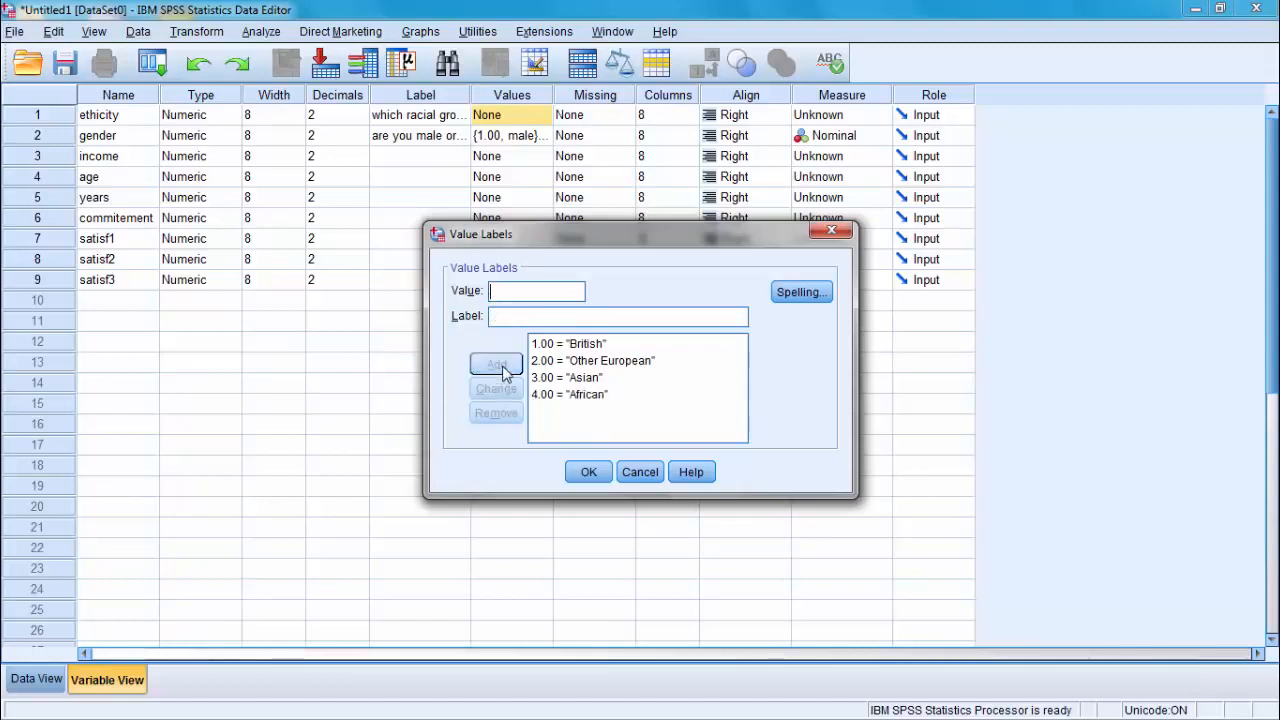
{"action": "left_click", "coordinate": [598, 470]}
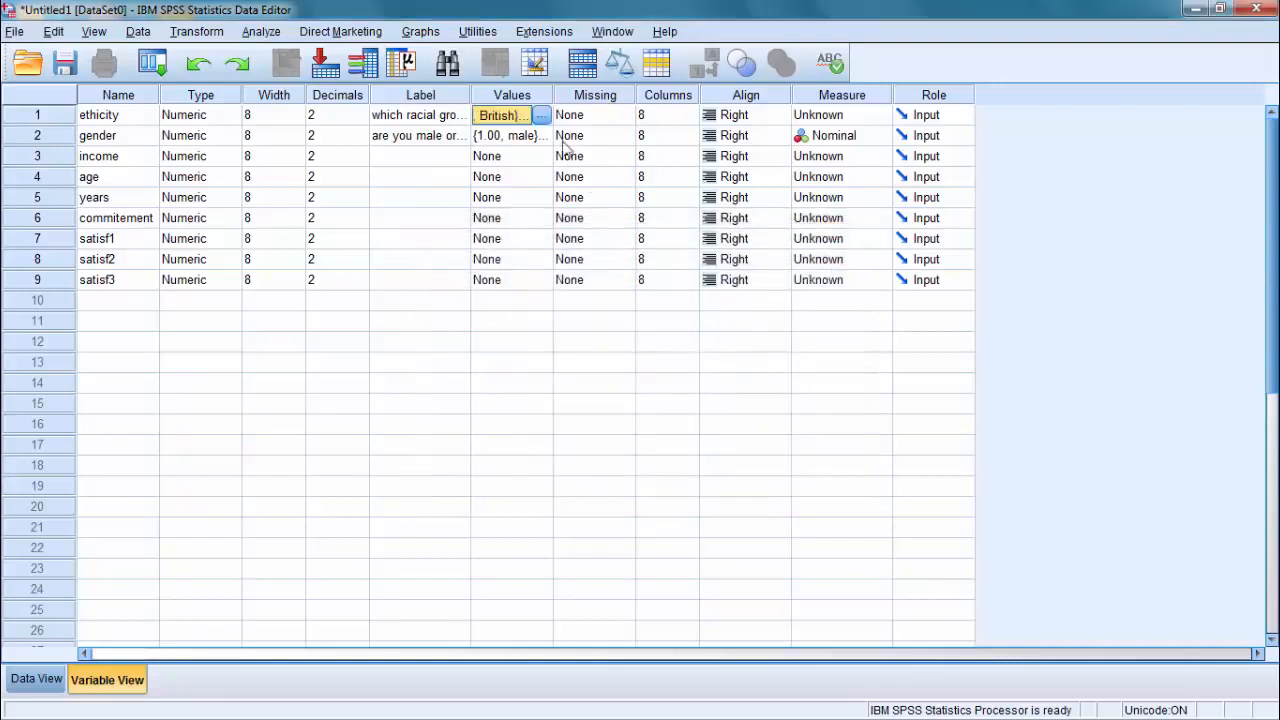
{"action": "left_click", "coordinate": [541, 115]}
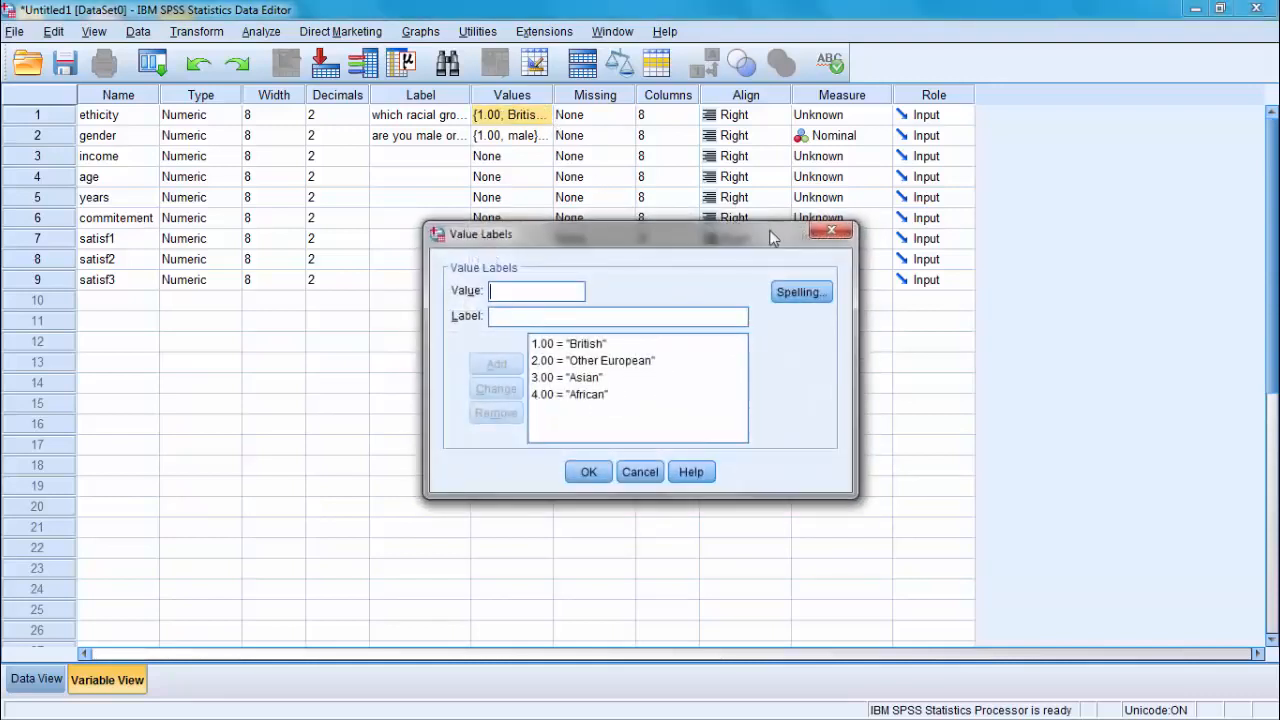
{"action": "left_click", "coordinate": [829, 232]}
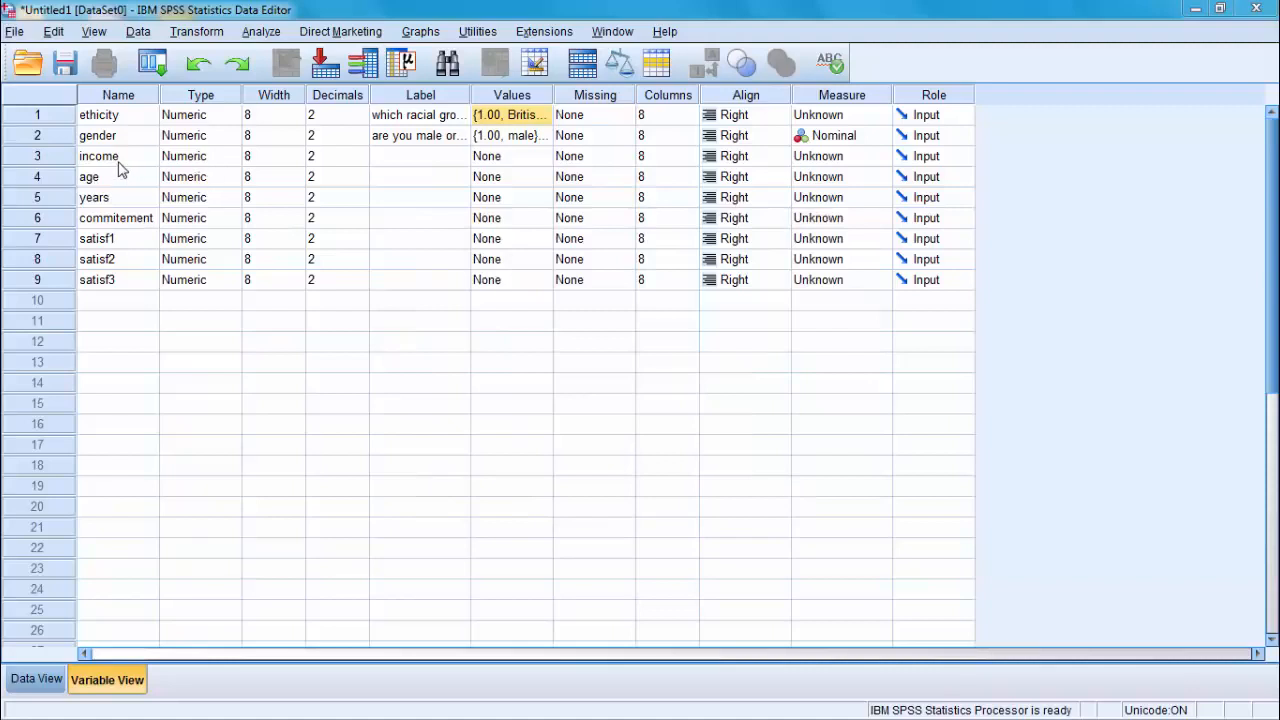
- Label the income variable "what is you income" and the age variable "what is your age"
{"action": "left_click", "coordinate": [380, 156]}
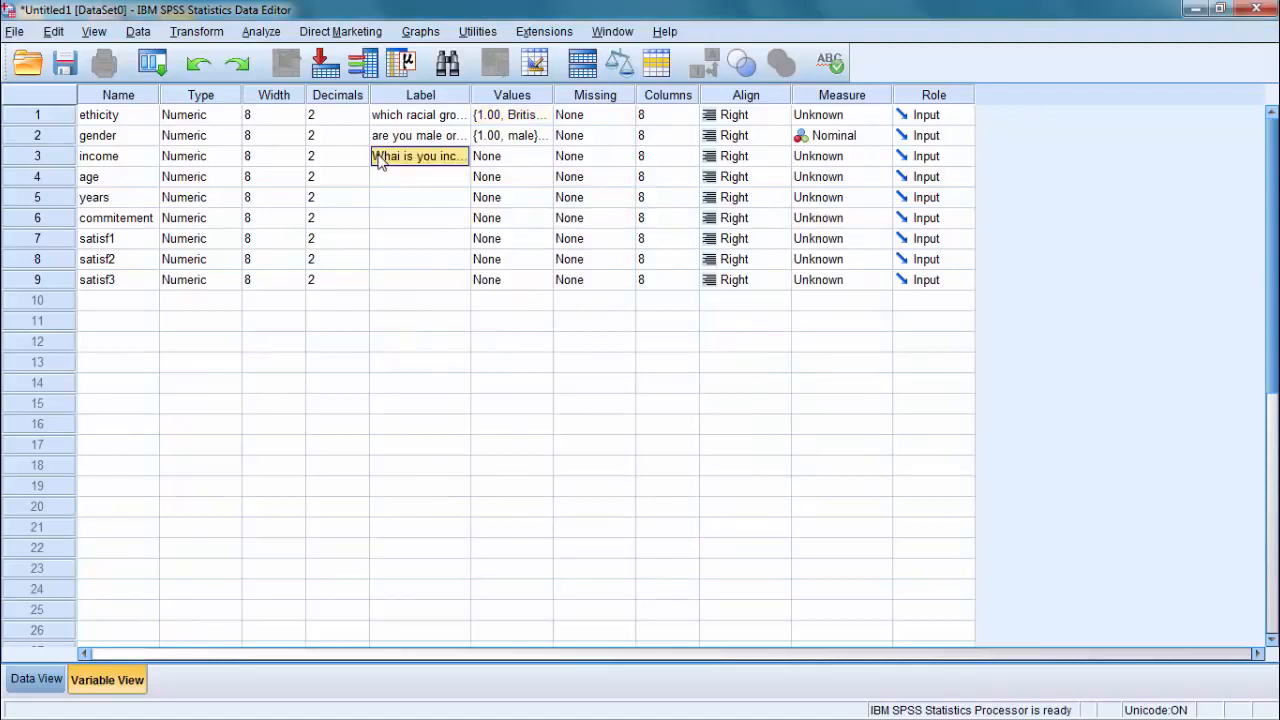
{"action": "type", "text": "what is"}
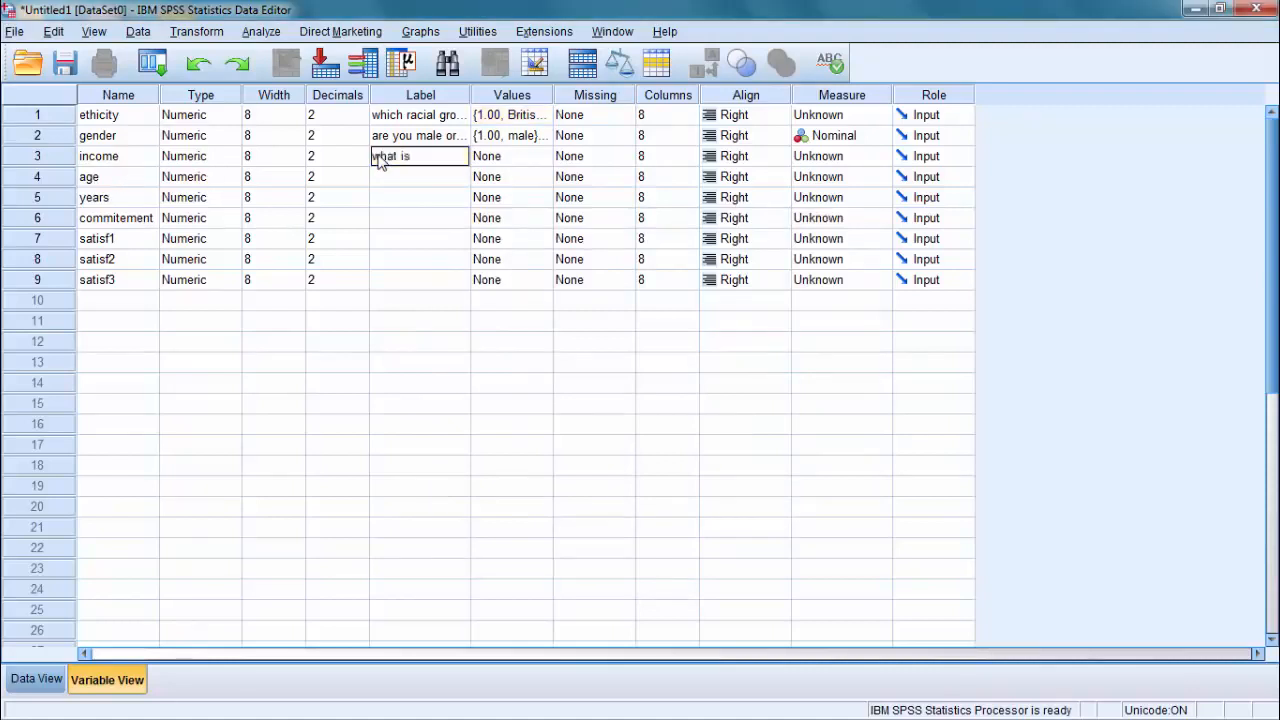
{"action": "type", "text": " you income"}
{"action": "key", "text": "Return"}
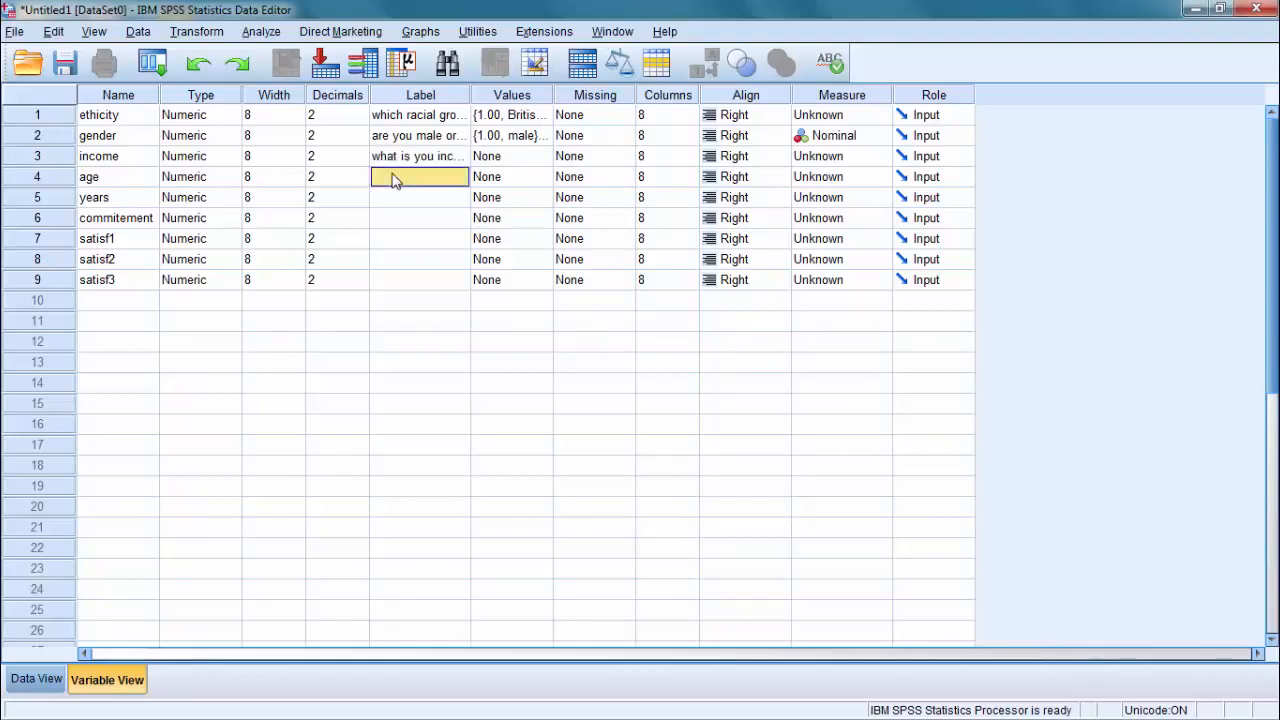
{"action": "type", "text": "what is your age"}
- Give the years variable the label "how long have you worked"
{"action": "left_click", "coordinate": [397, 203]}
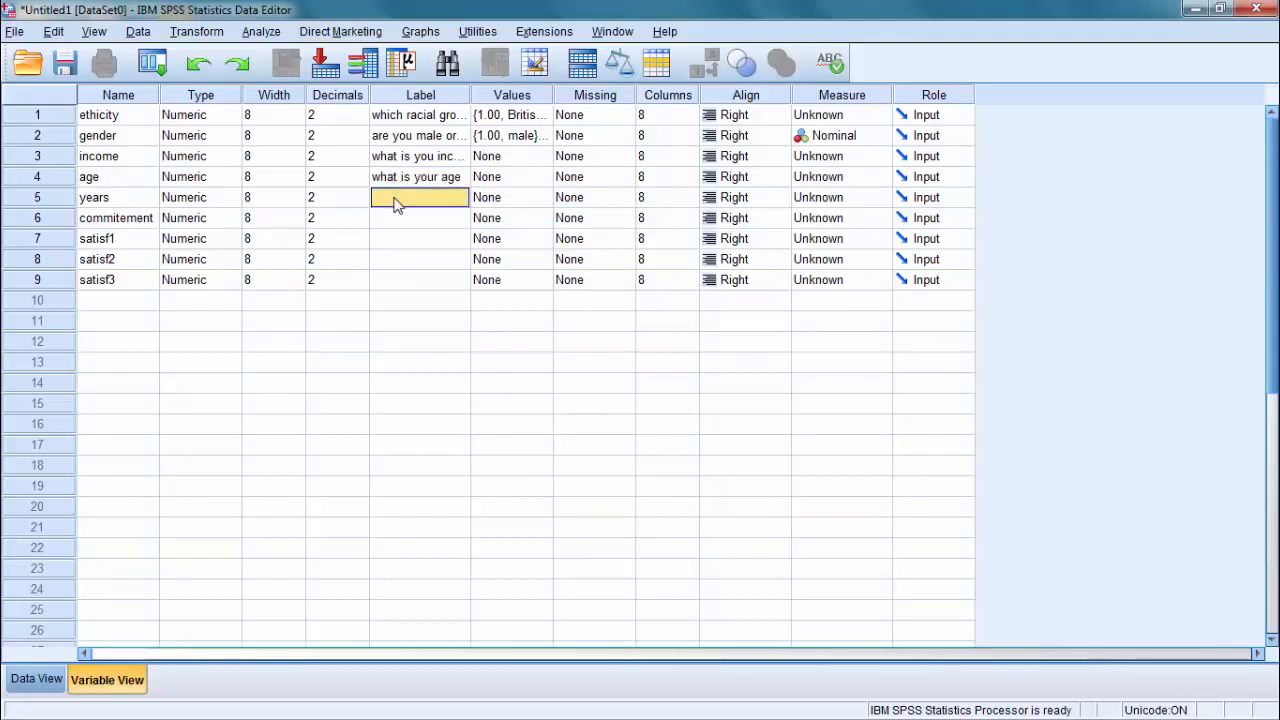
{"action": "type", "text": "how"}
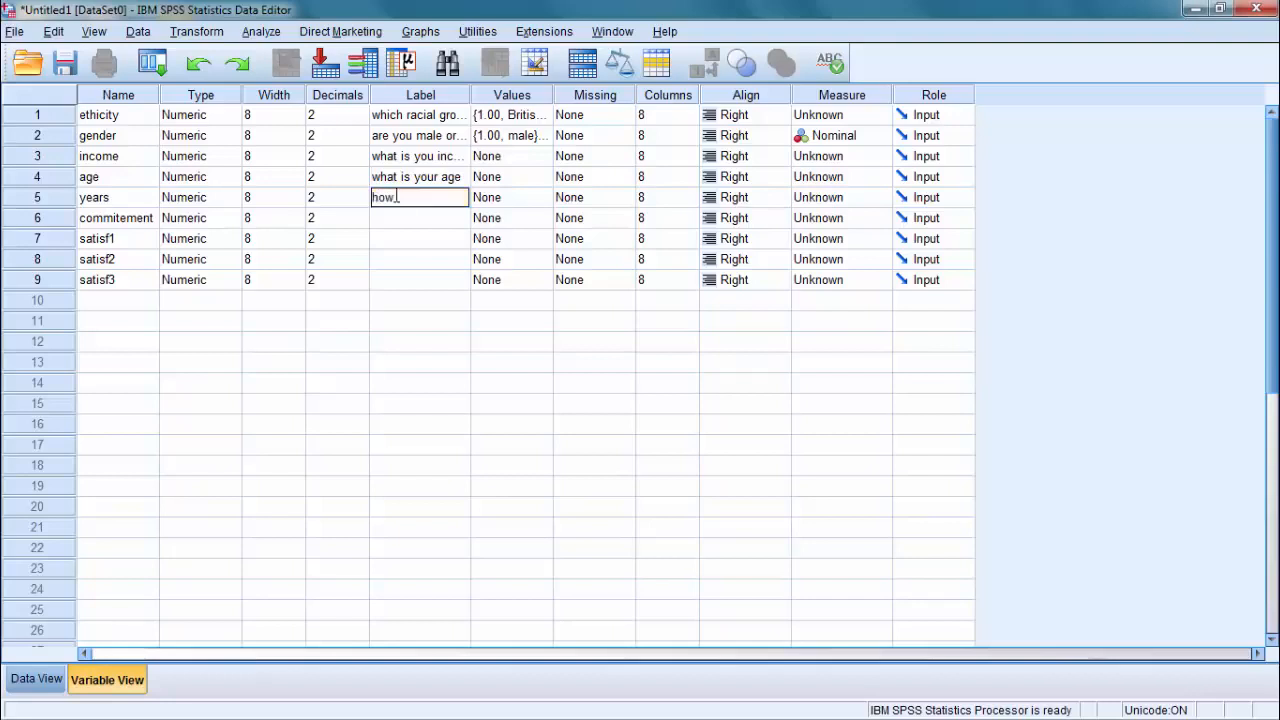
{"action": "type", "text": " long"}
{"action": "type", "text": " have you w"}
{"action": "type", "text": "orked"}
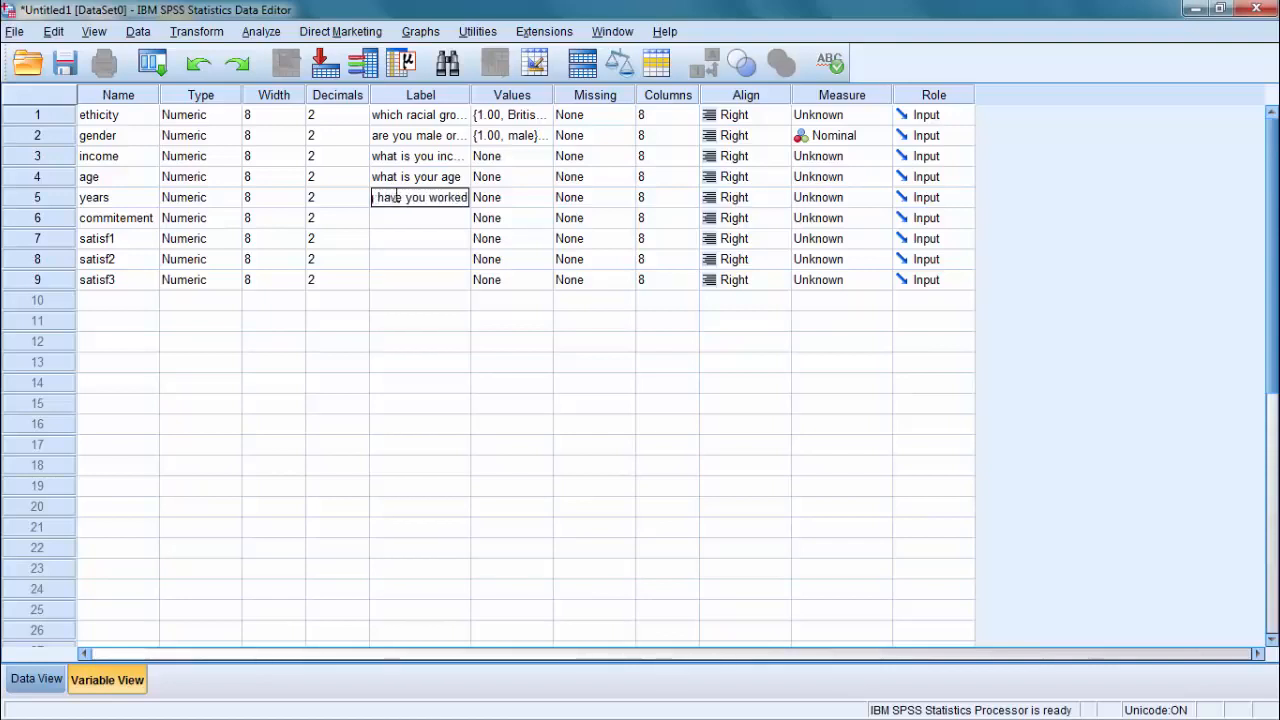
{"action": "left_click", "coordinate": [459, 177]}
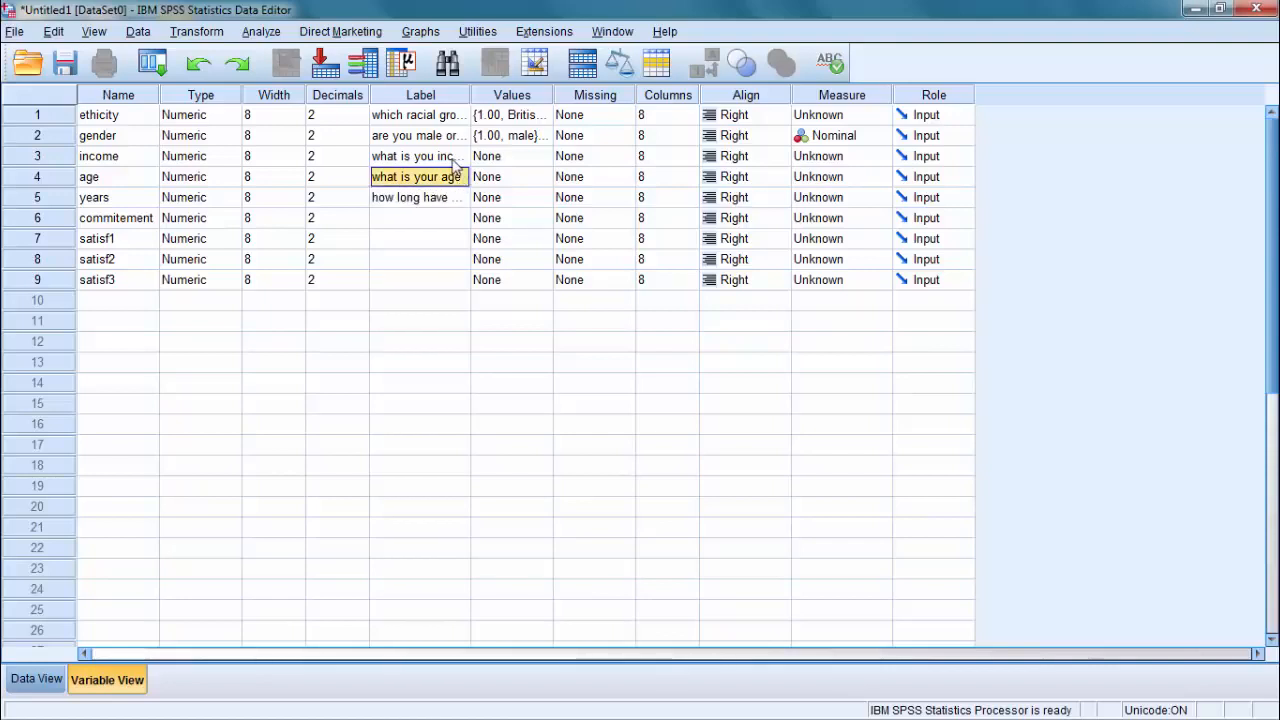
- Set the measurement level of the income, age and years variables to Scale
{"action": "left_click", "coordinate": [452, 161]}
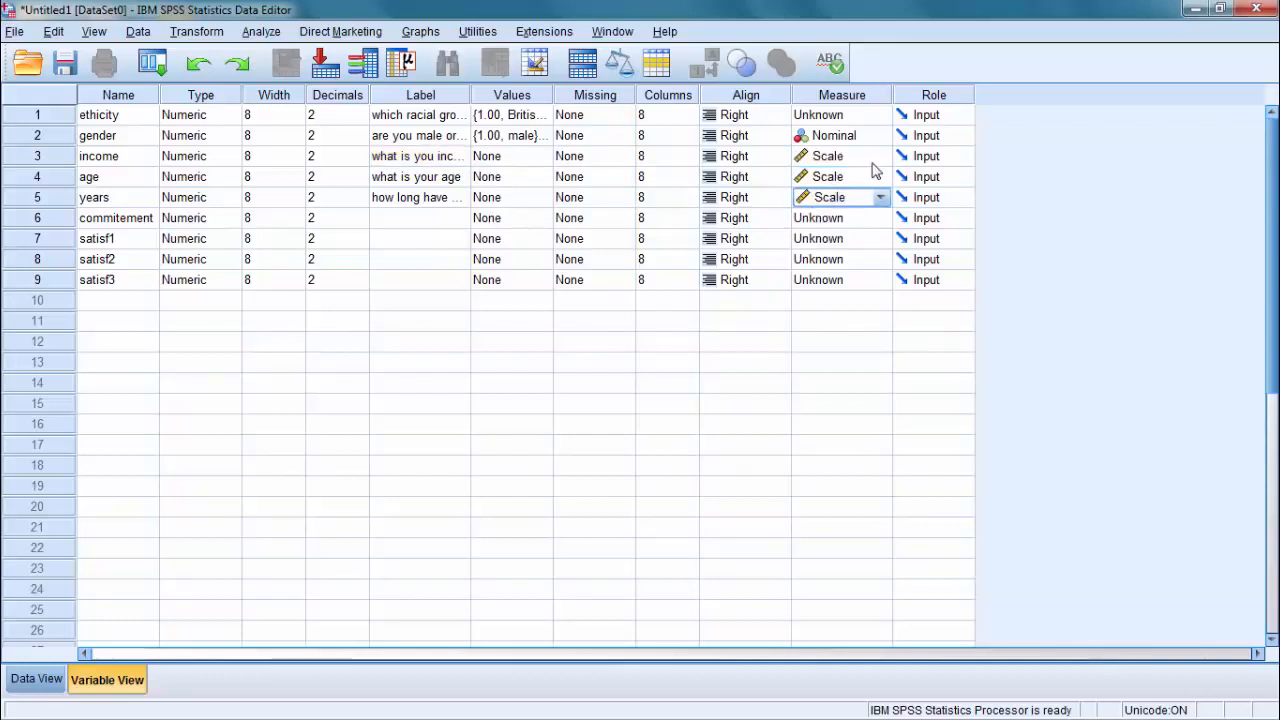
{"action": "left_click", "coordinate": [880, 156]}
{"action": "left_click", "coordinate": [866, 177]}
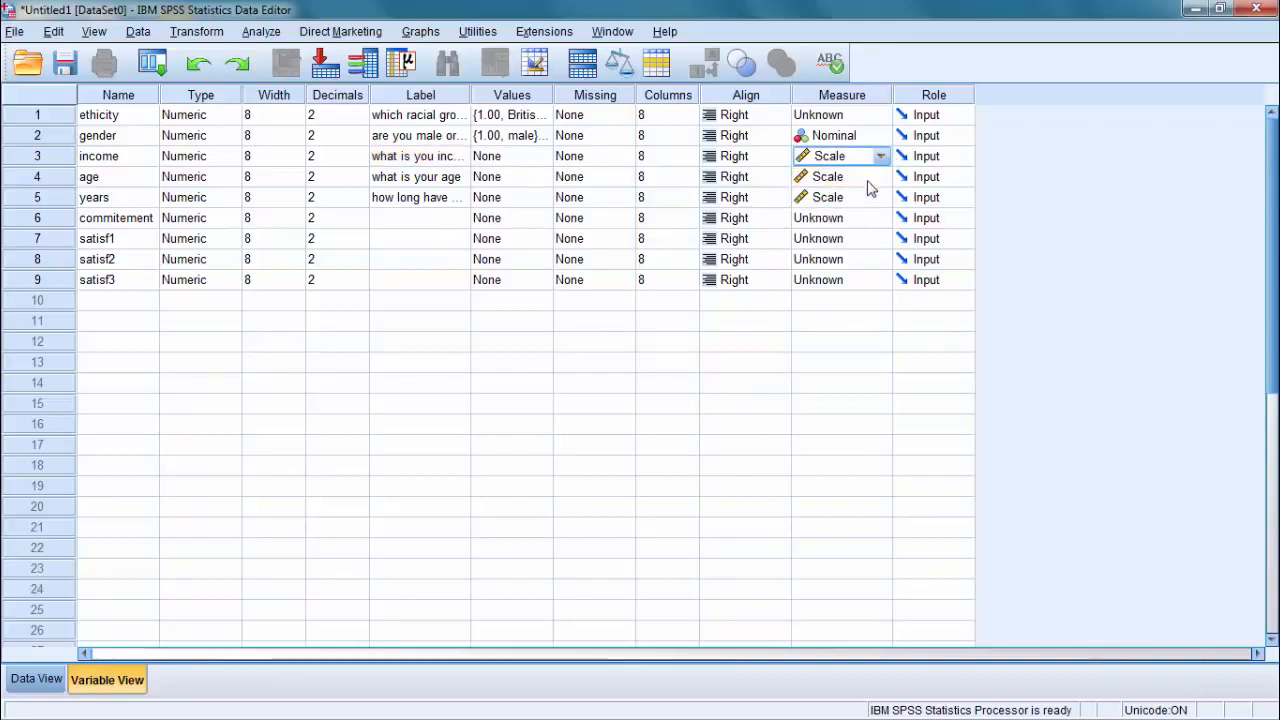
{"action": "left_click", "coordinate": [868, 183]}
{"action": "left_click", "coordinate": [870, 193]}
{"action": "left_click", "coordinate": [870, 200]}
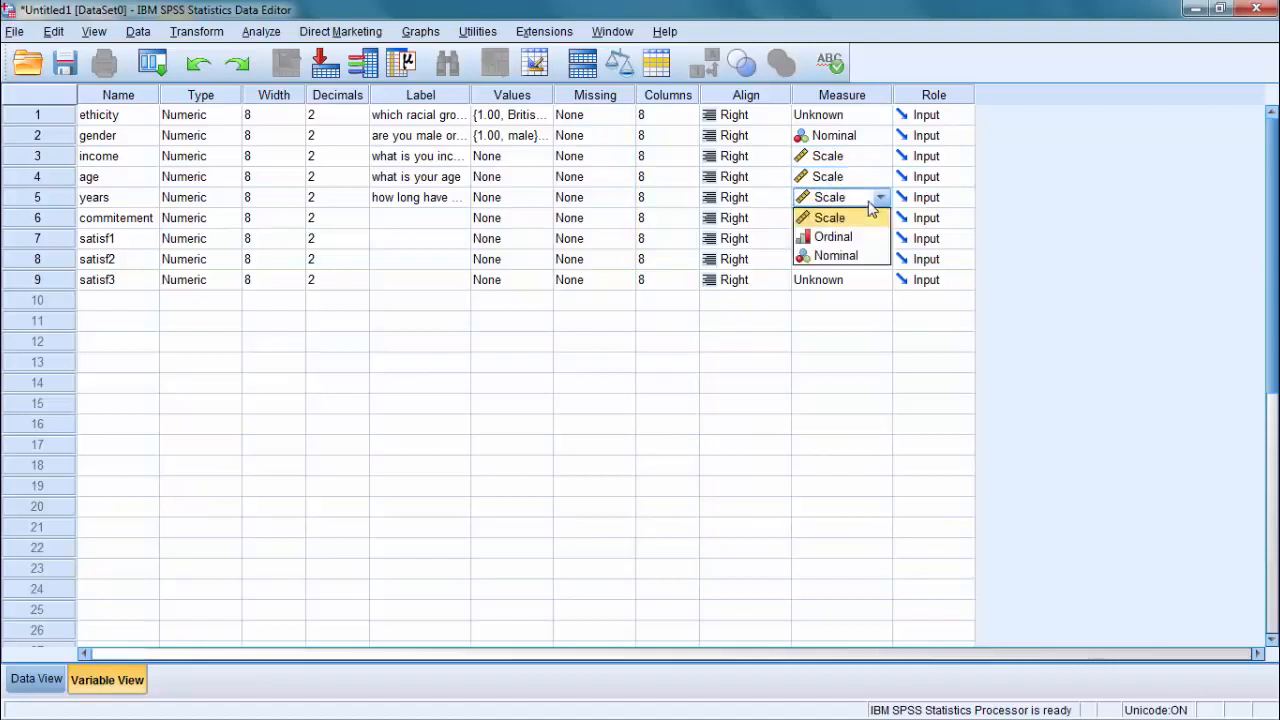
{"action": "left_click", "coordinate": [870, 200]}
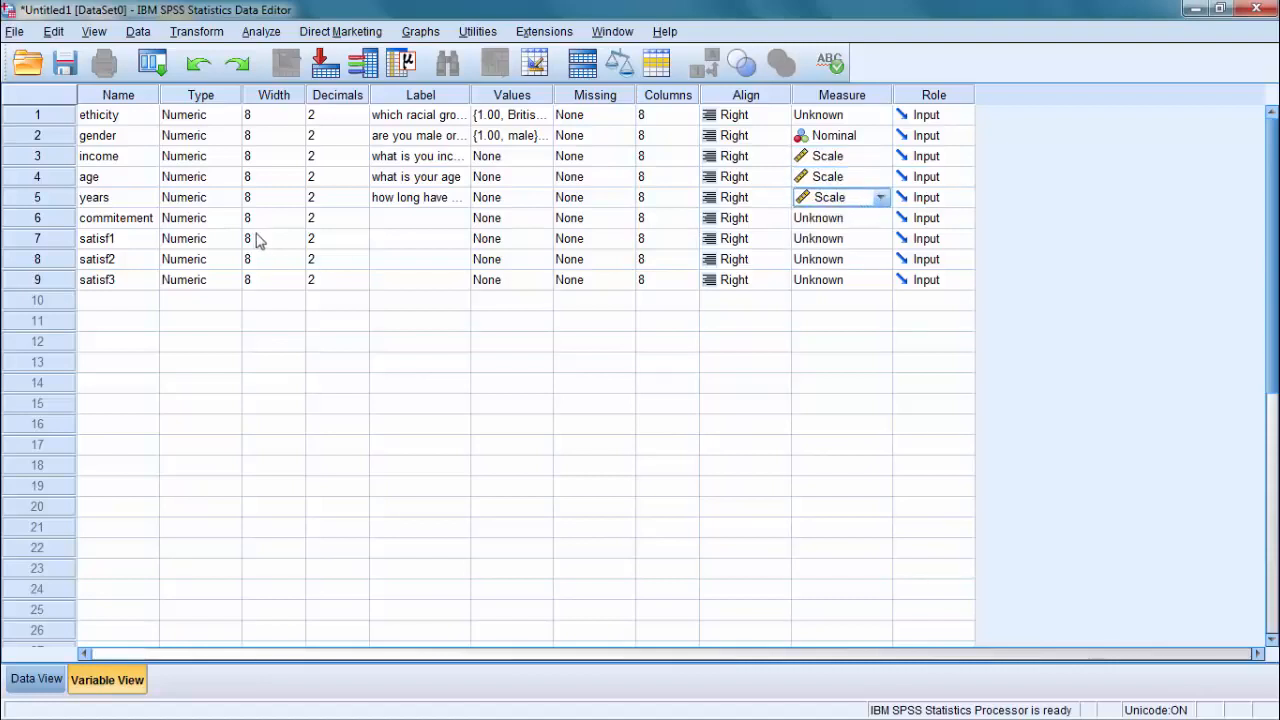
- Give the commitement variable the label "I would not leave this"
{"action": "left_click", "coordinate": [421, 218]}
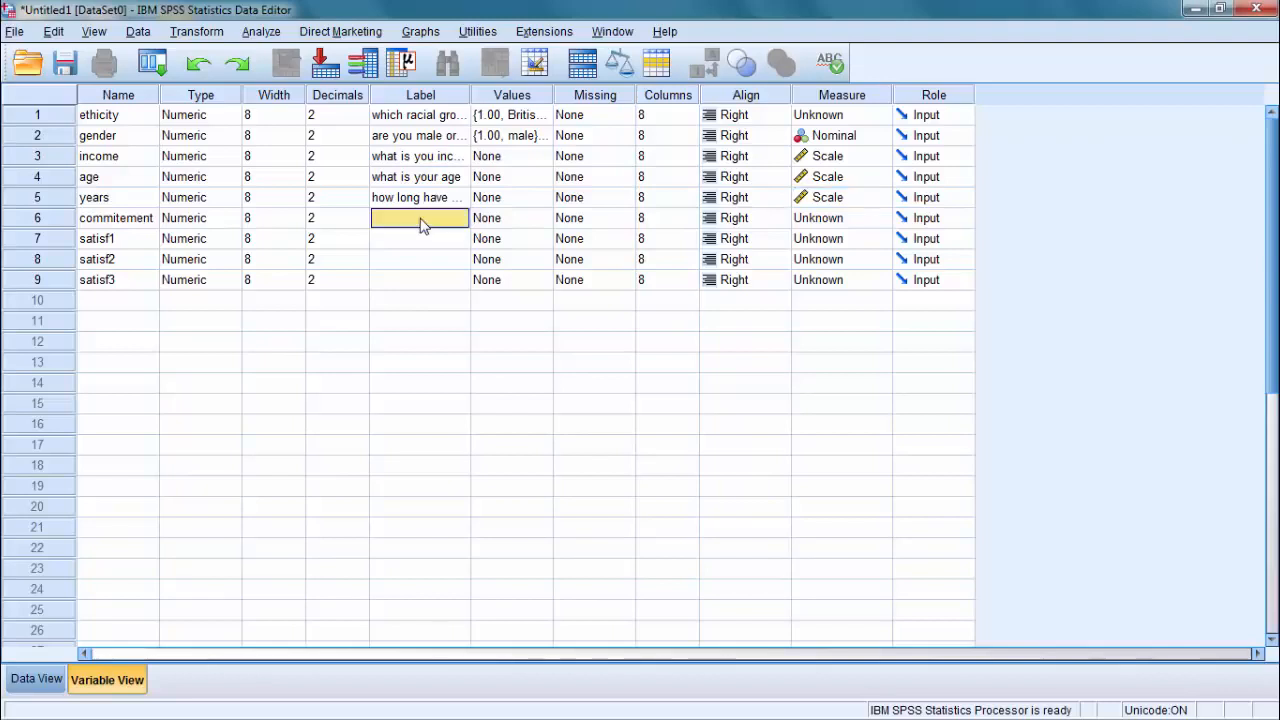
{"action": "type", "text": "I"}
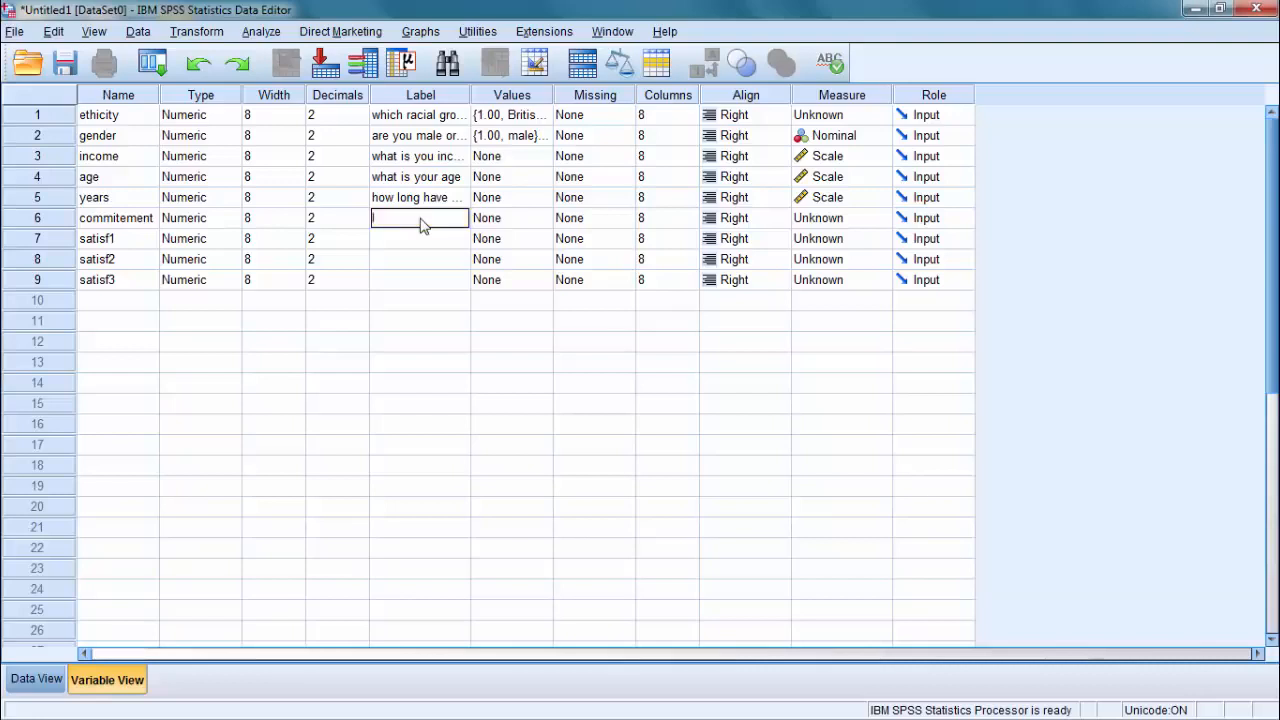
{"action": "type", "text": " would not leave this"}
- Give the satisf1 variable the label "My job is like a hobby"
{"action": "left_click", "coordinate": [419, 240]}
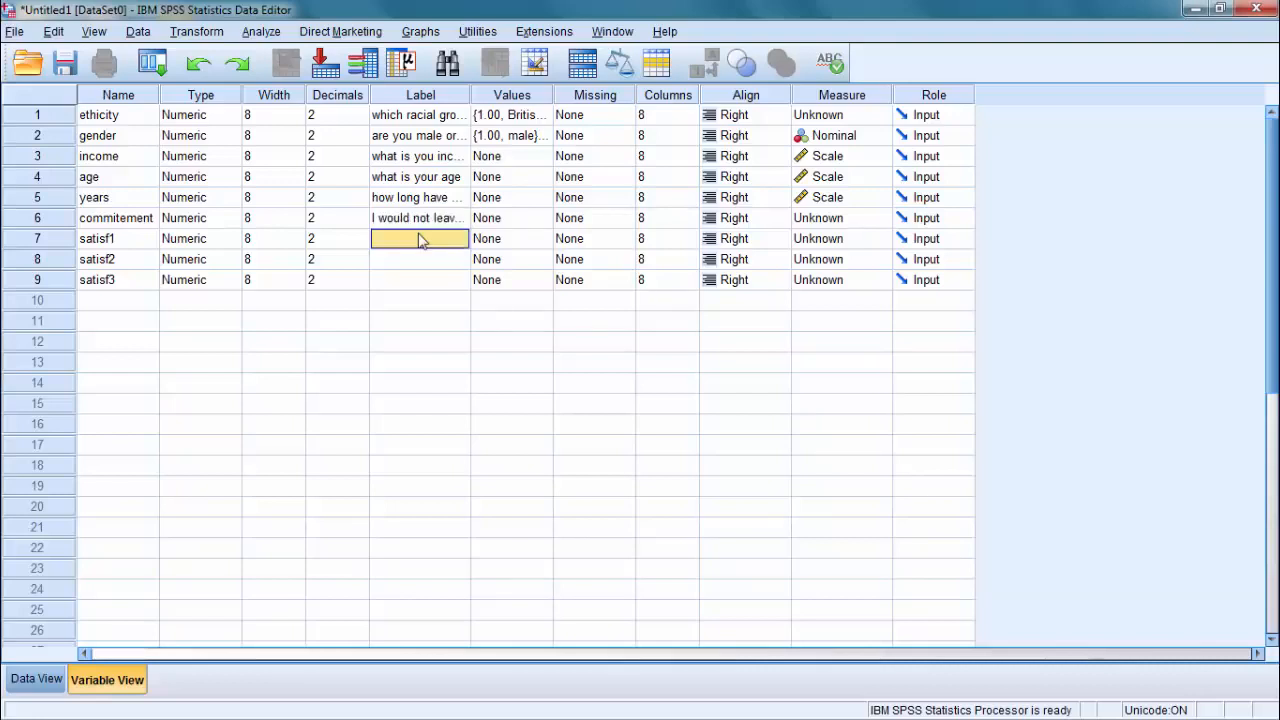
{"action": "type", "text": "My job i"}
{"action": "type", "text": "s like"}
{"action": "type", "text": " a hobby"}
- Give the satisf2 variable the label "I have to force myself to go to work"
{"action": "left_click", "coordinate": [420, 259]}
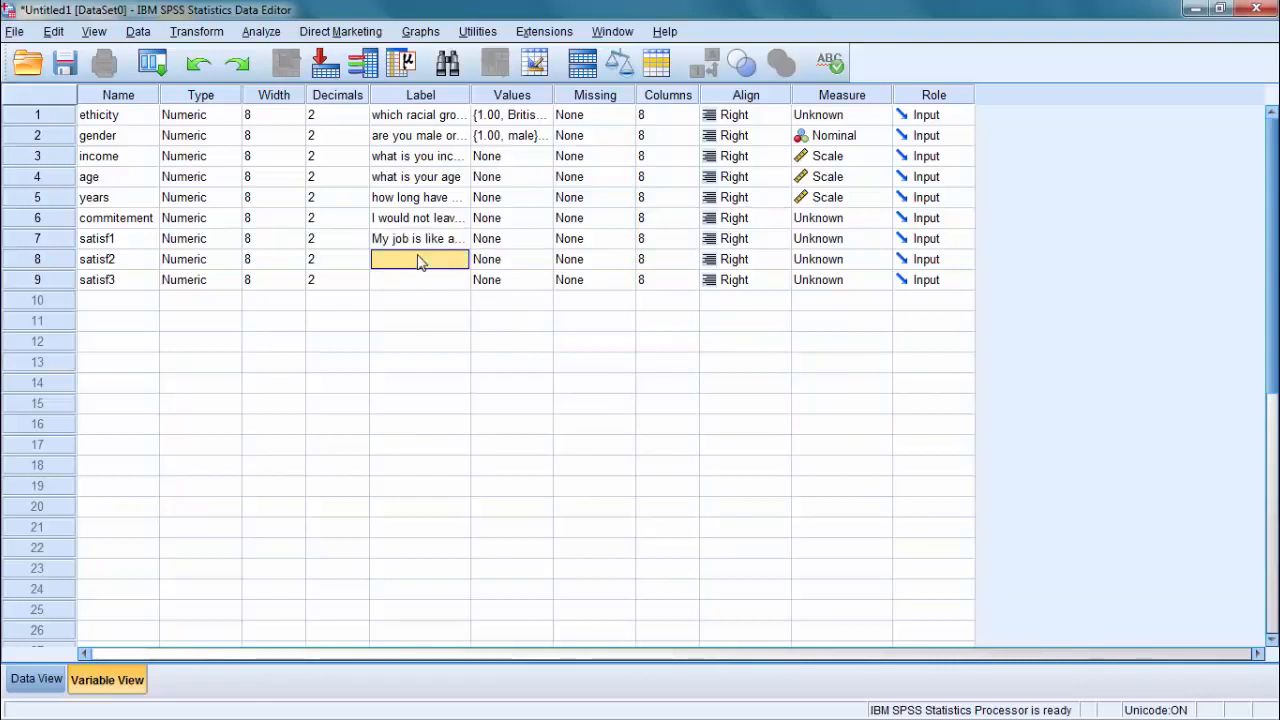
{"action": "left_click", "coordinate": [420, 259]}
{"action": "type", "text": "I have to"}
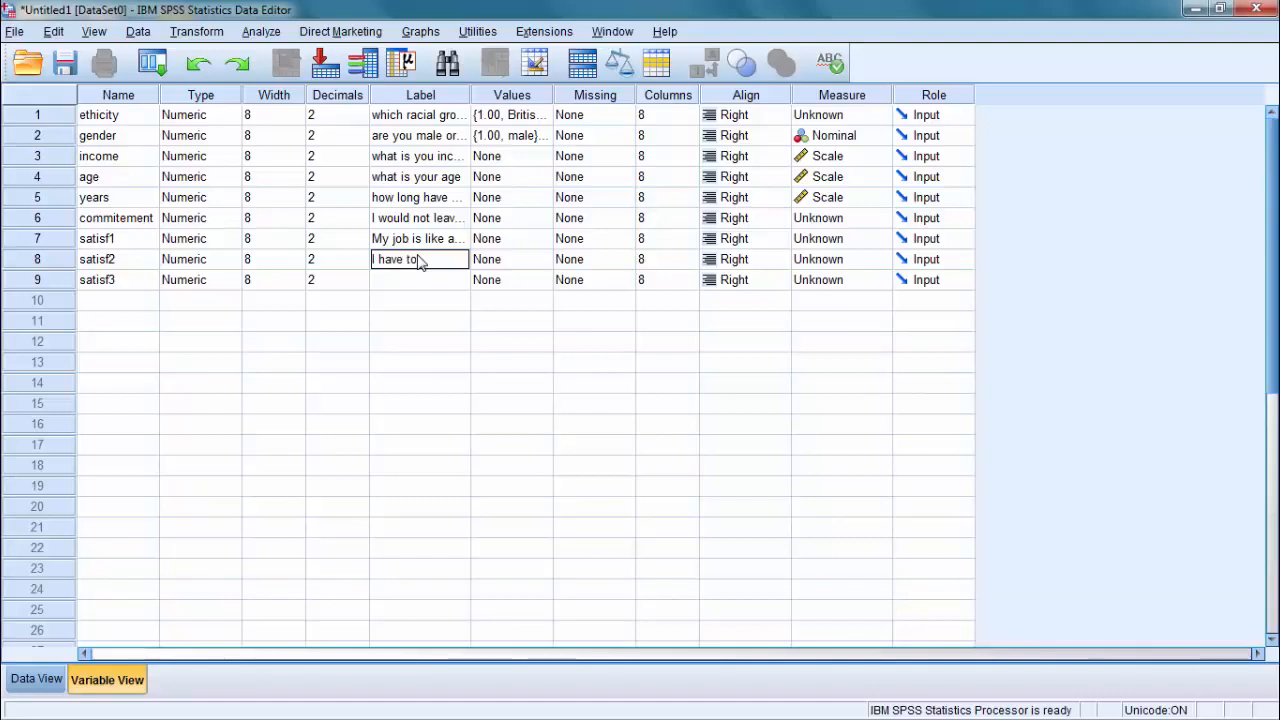
{"action": "type", "text": " force myself to g"}
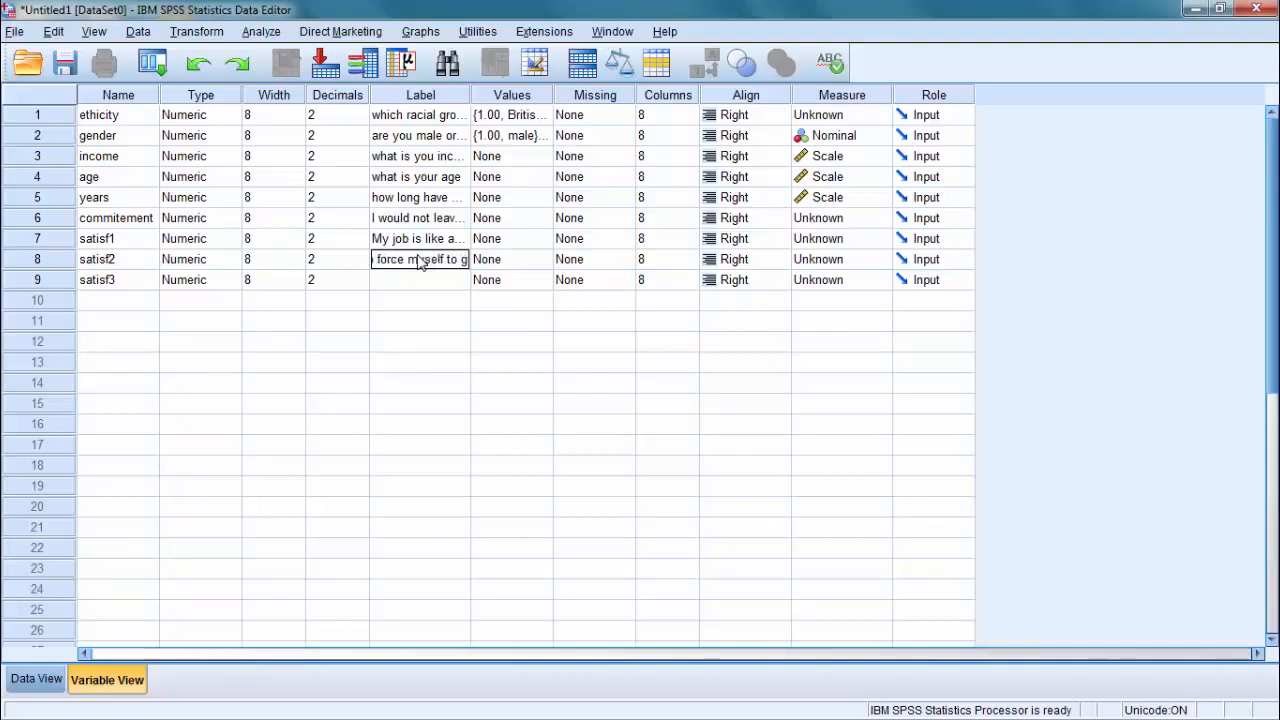
{"action": "type", "text": "o to work"}
- Give the satisf3 variable the label "I am ethusiastic about work"
{"action": "left_click", "coordinate": [419, 283]}
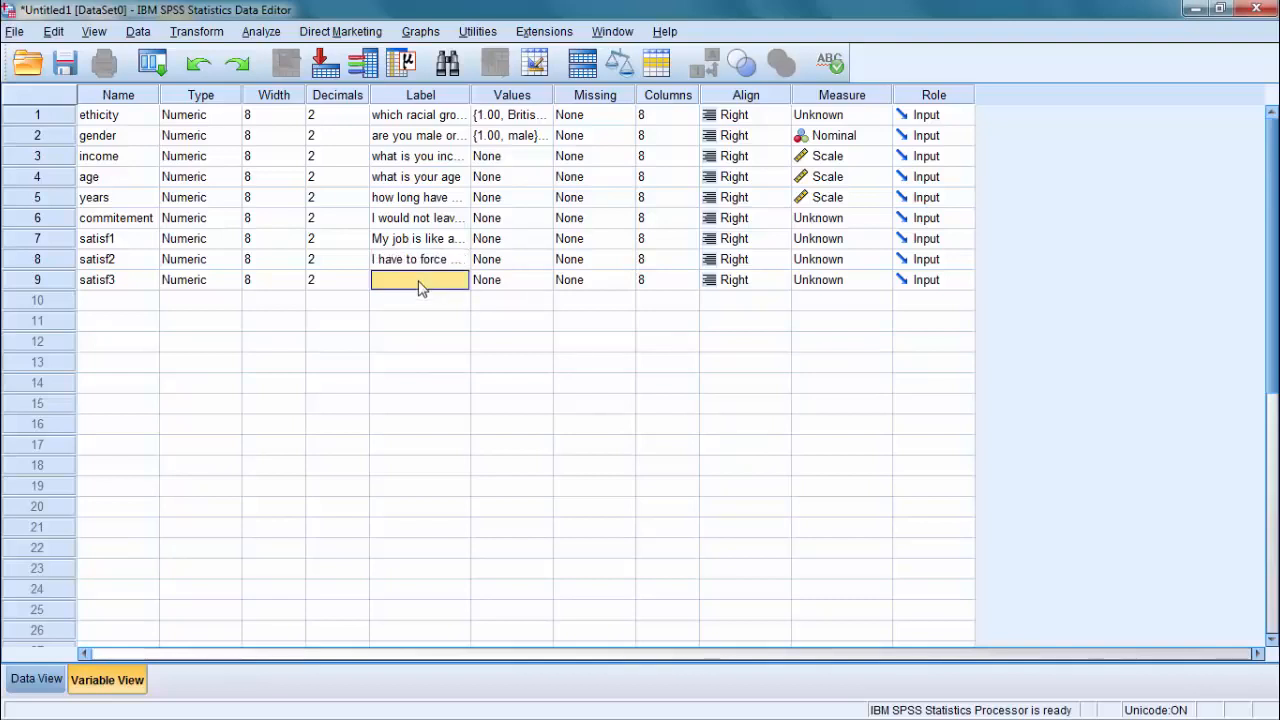
{"action": "type", "text": "I am"}
{"action": "type", "text": " eth"}
{"action": "type", "text": "usiast"}
{"action": "type", "text": "ic about wor"}
{"action": "type", "text": "k"}
{"action": "left_click", "coordinate": [484, 304]}
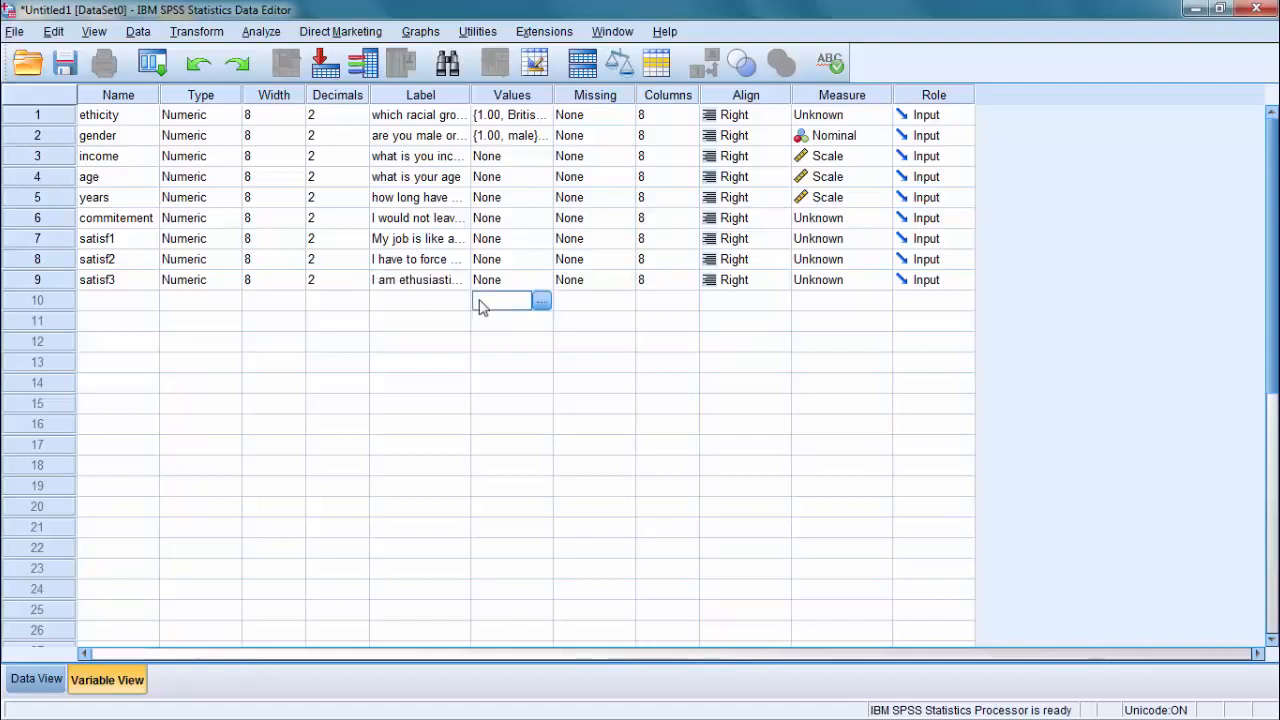
- Add the value label 1 = "Strongly Disagree" to the commitement variable
{"action": "left_click", "coordinate": [521, 222]}
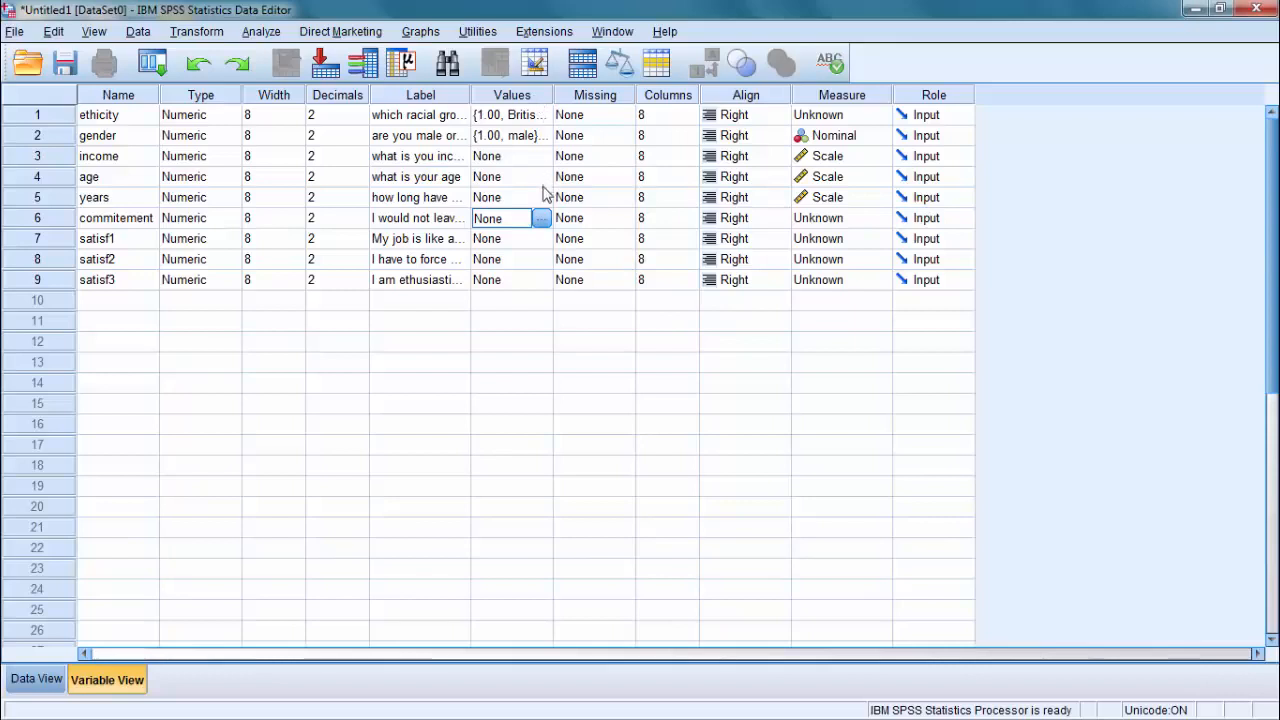
{"action": "key", "text": "Down"}
{"action": "key", "text": "Down"}
{"action": "left_click", "coordinate": [537, 220]}
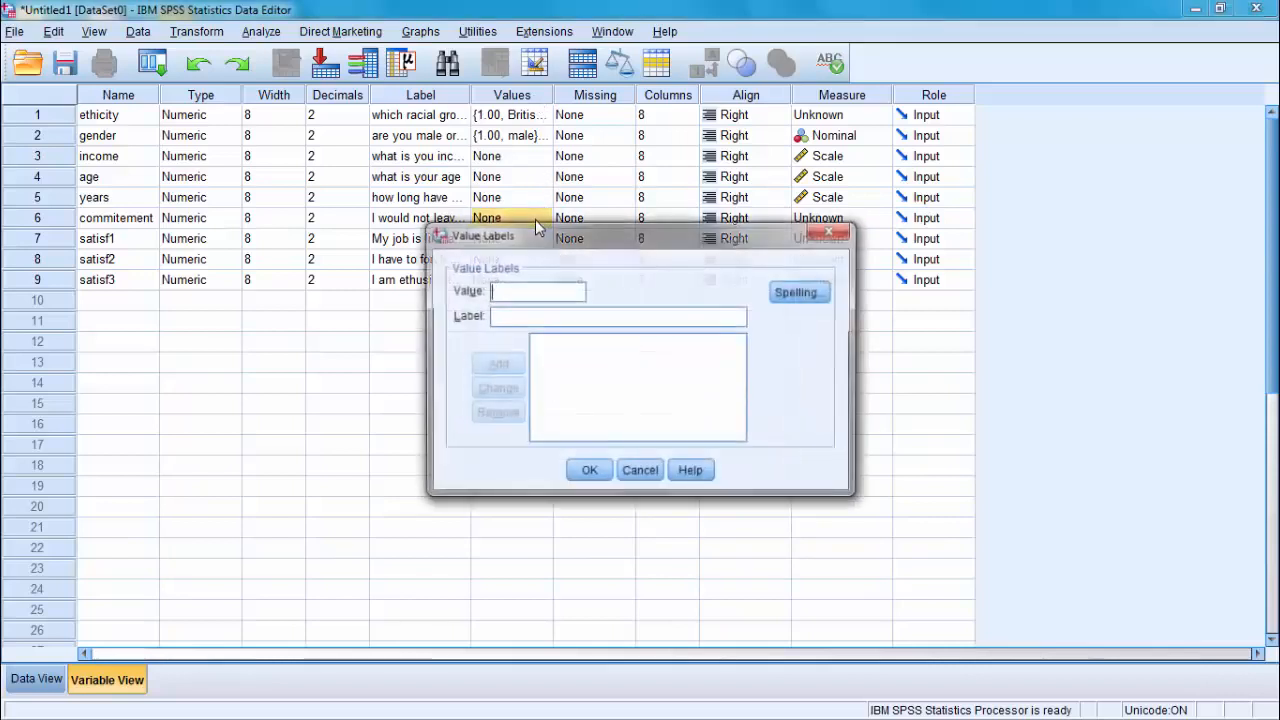
{"action": "type", "text": "1"}
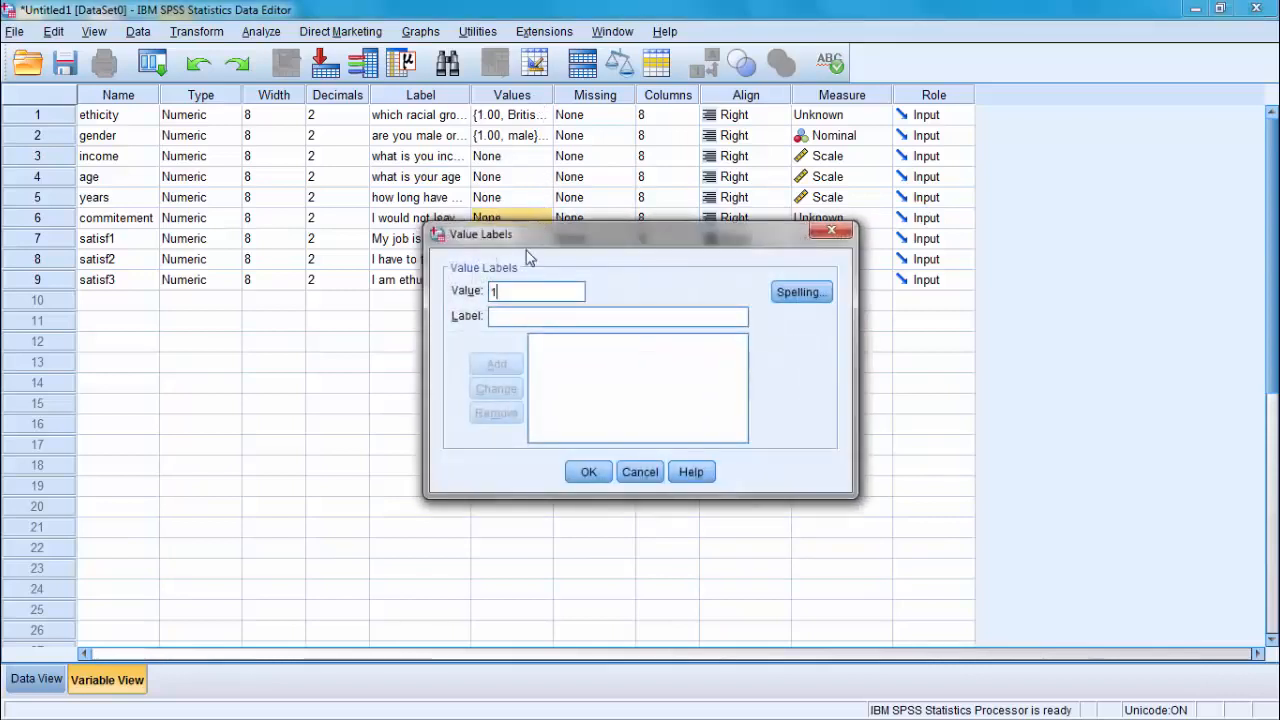
{"action": "left_click", "coordinate": [513, 317]}
{"action": "type", "text": "Str"}
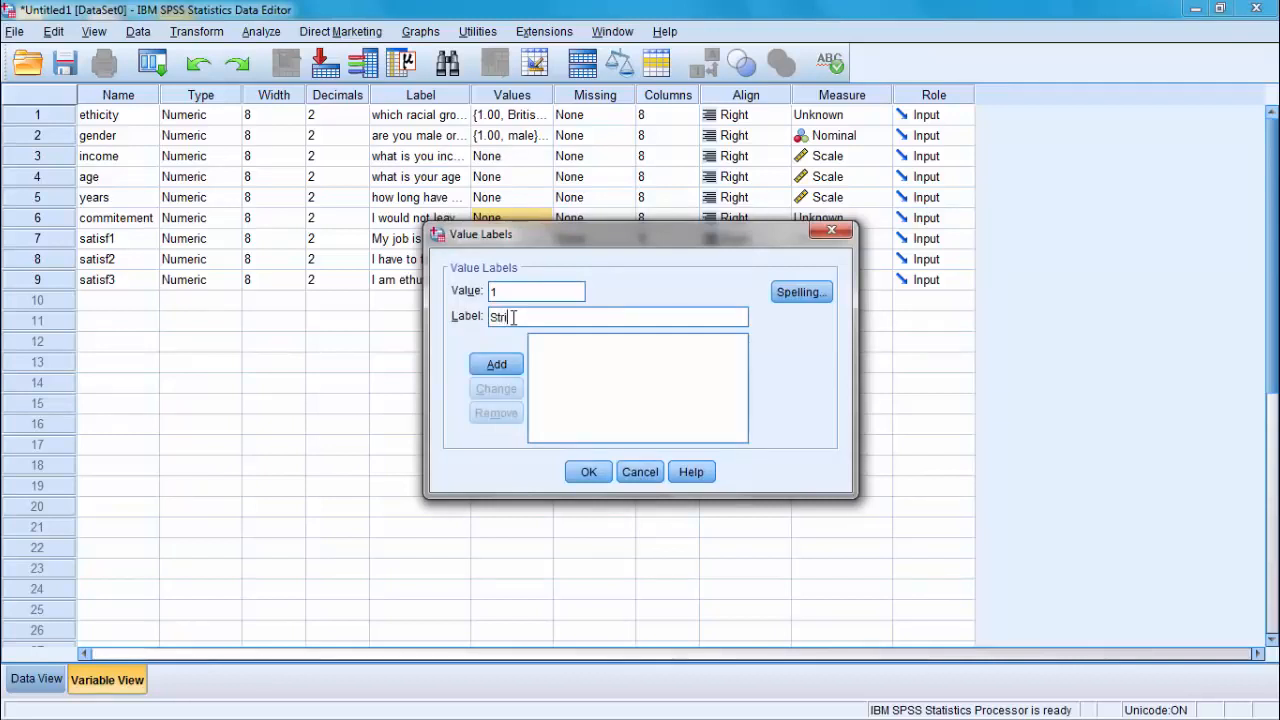
{"action": "type", "text": "ongly Disagree"}
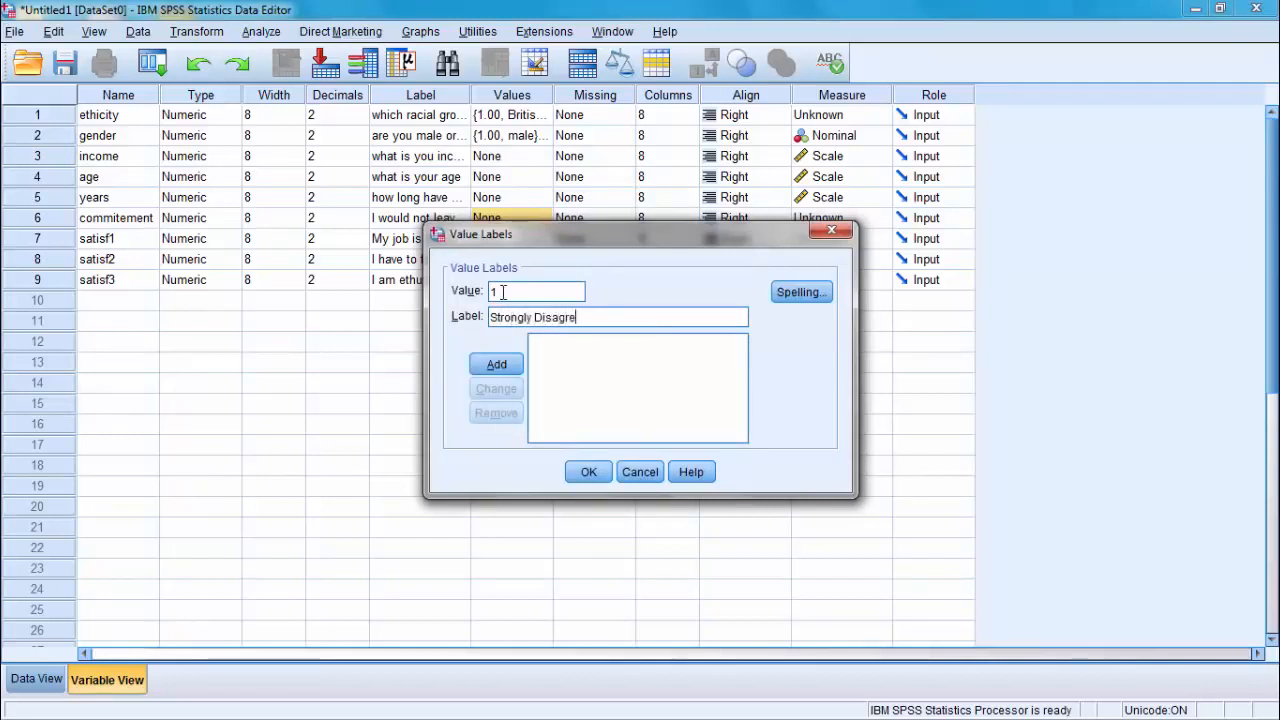
{"action": "left_click", "coordinate": [497, 365]}
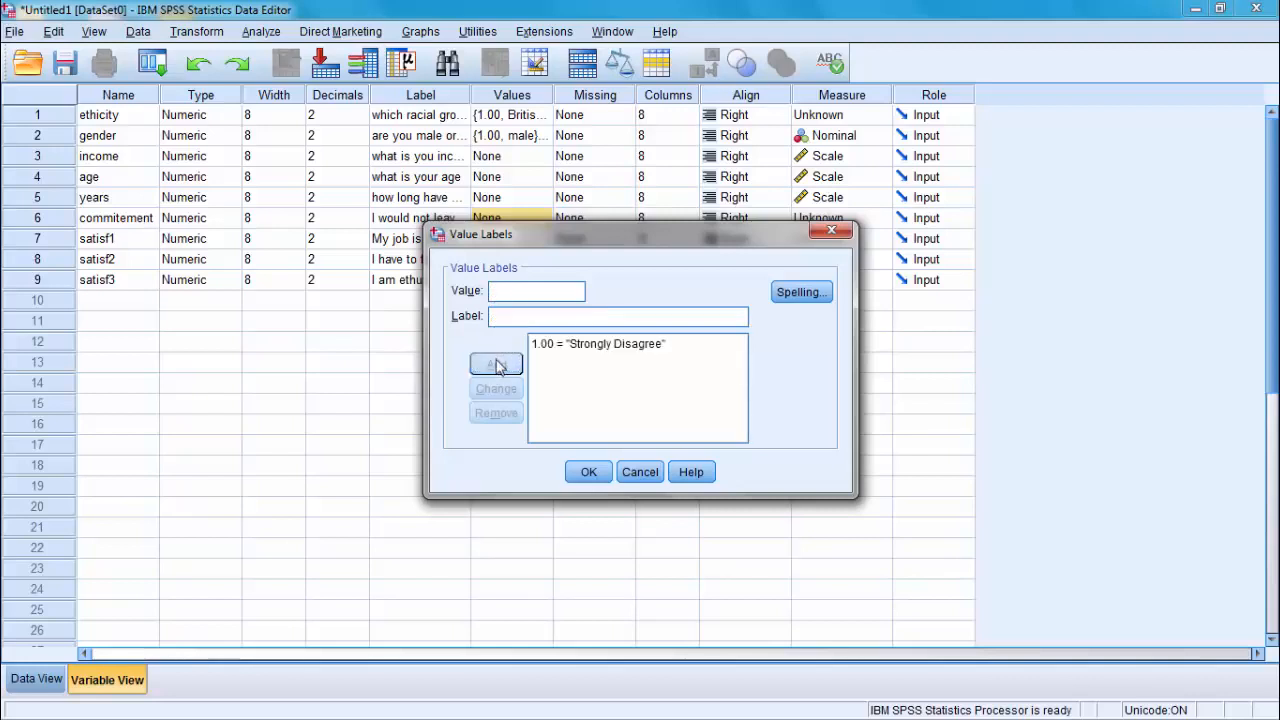
- Add the value labels 2 = "Disagree" and 3 = "Undecided" to the commitement variable
{"action": "type", "text": "2"}
{"action": "left_click", "coordinate": [505, 317]}
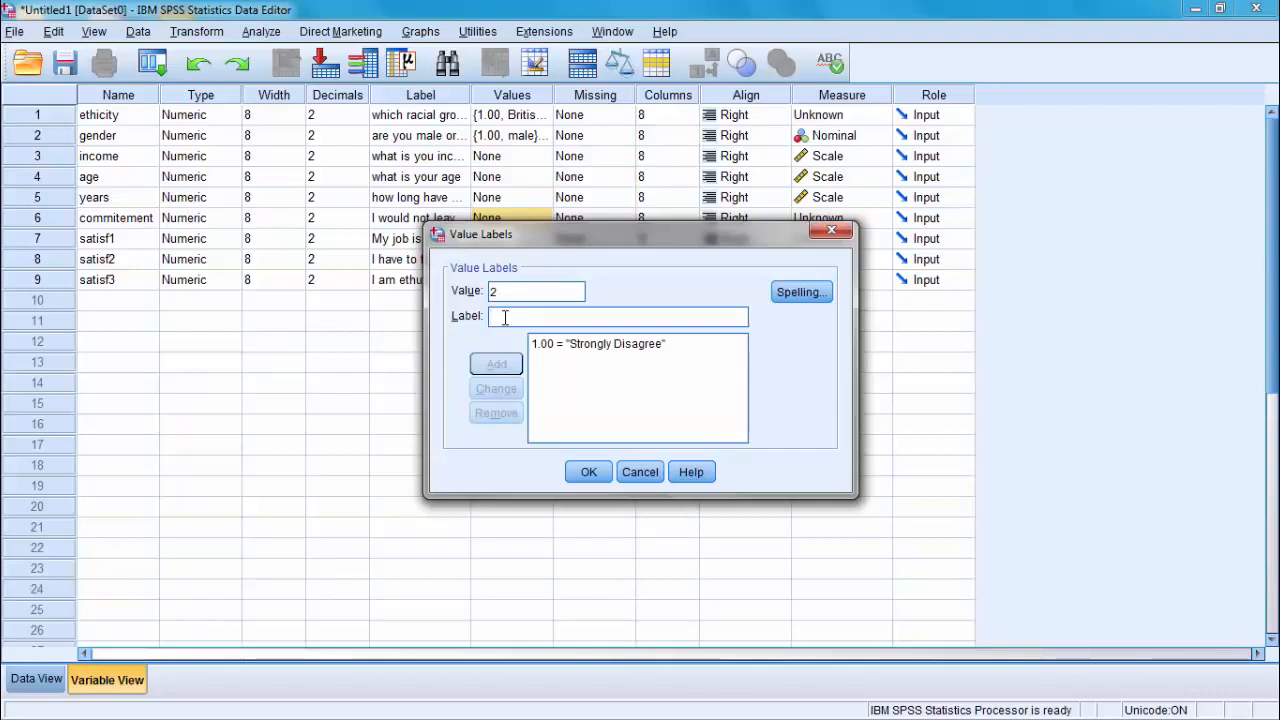
{"action": "type", "text": "Disagree"}
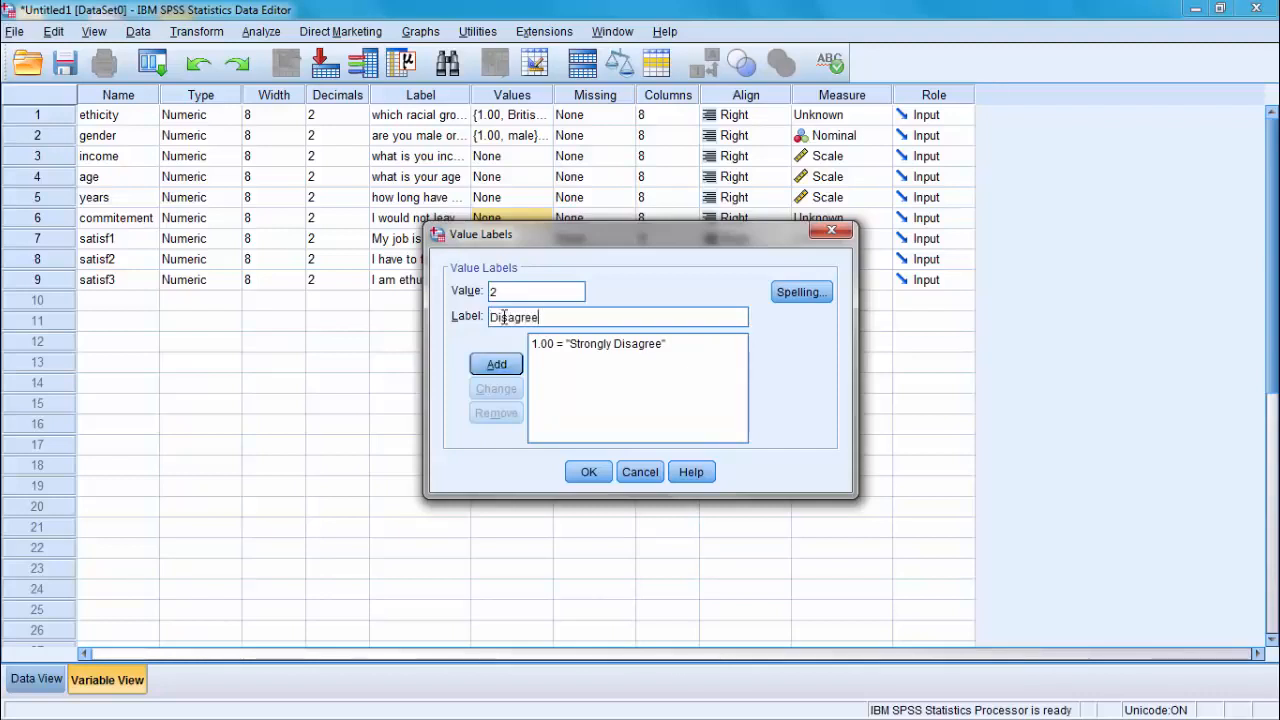
{"action": "left_click", "coordinate": [503, 362]}
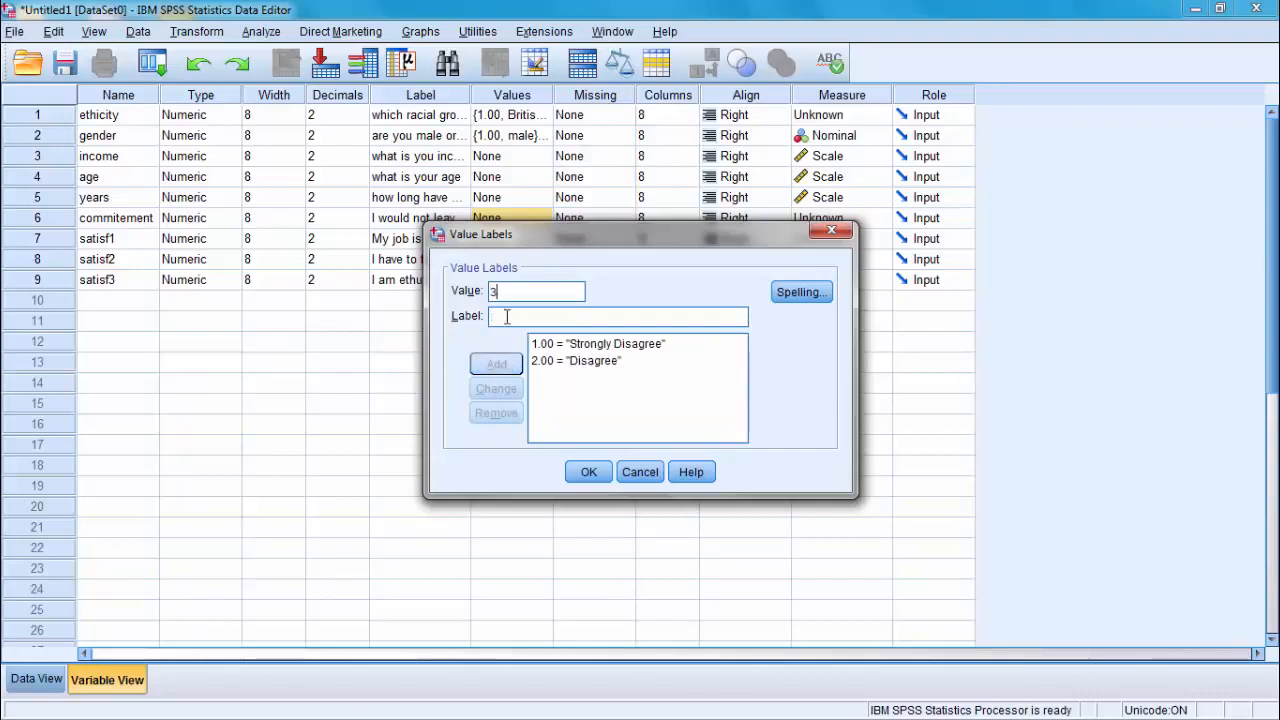
{"action": "type", "text": "Unde"}
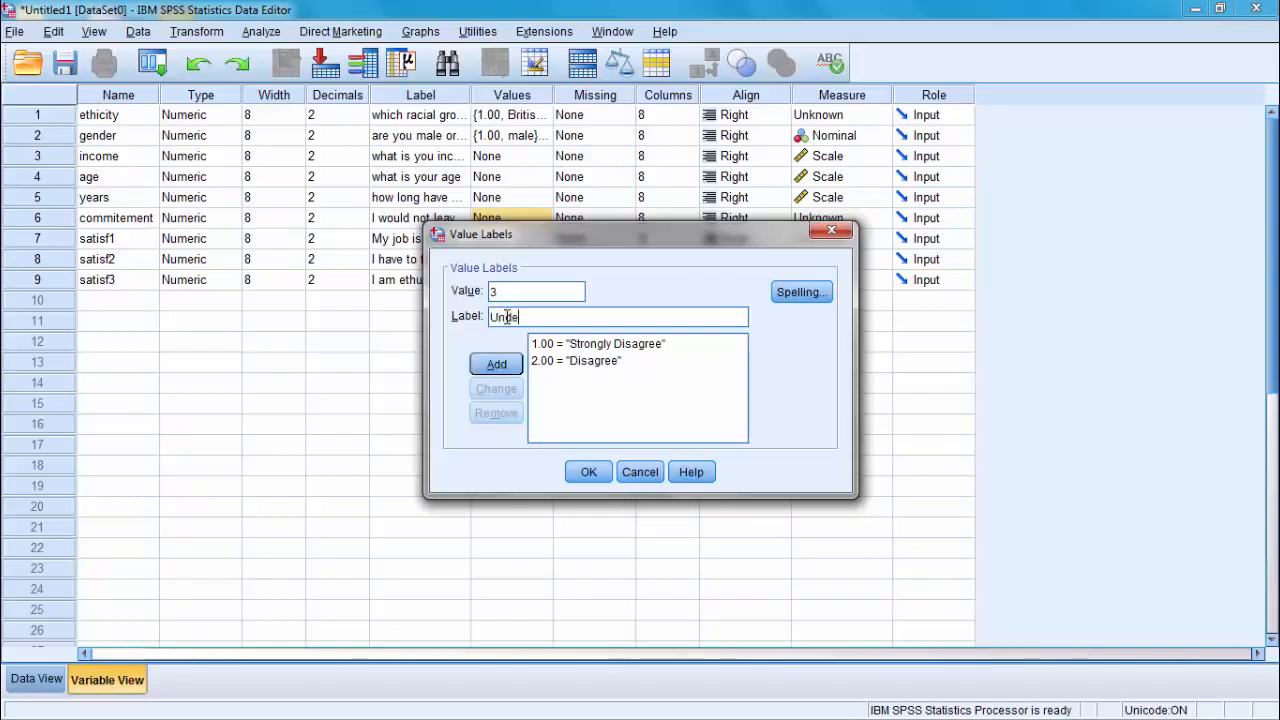
{"action": "type", "text": "cided"}
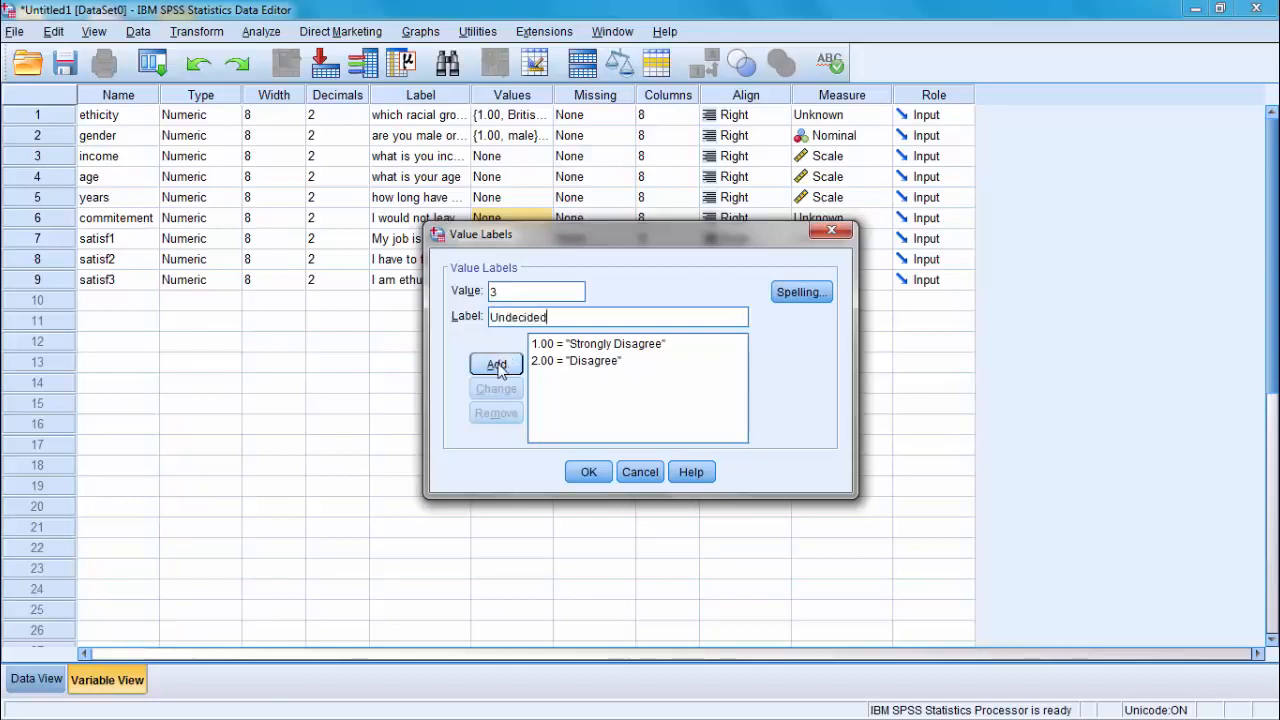
{"action": "left_click", "coordinate": [500, 366]}
- Add the value labels 4 = "Agree" and 5 = "Strongly agree" to the commitement variable and apply the label set
{"action": "type", "text": "4"}
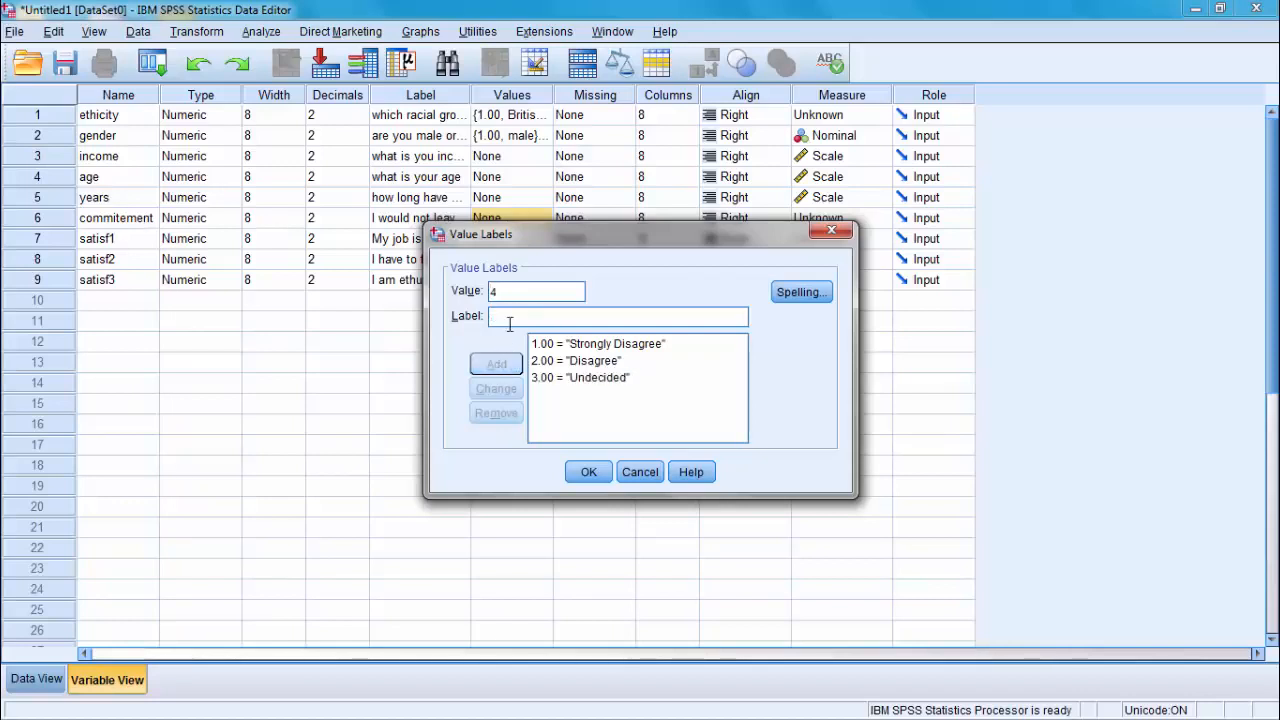
{"action": "left_click", "coordinate": [508, 320]}
{"action": "type", "text": "Ag"}
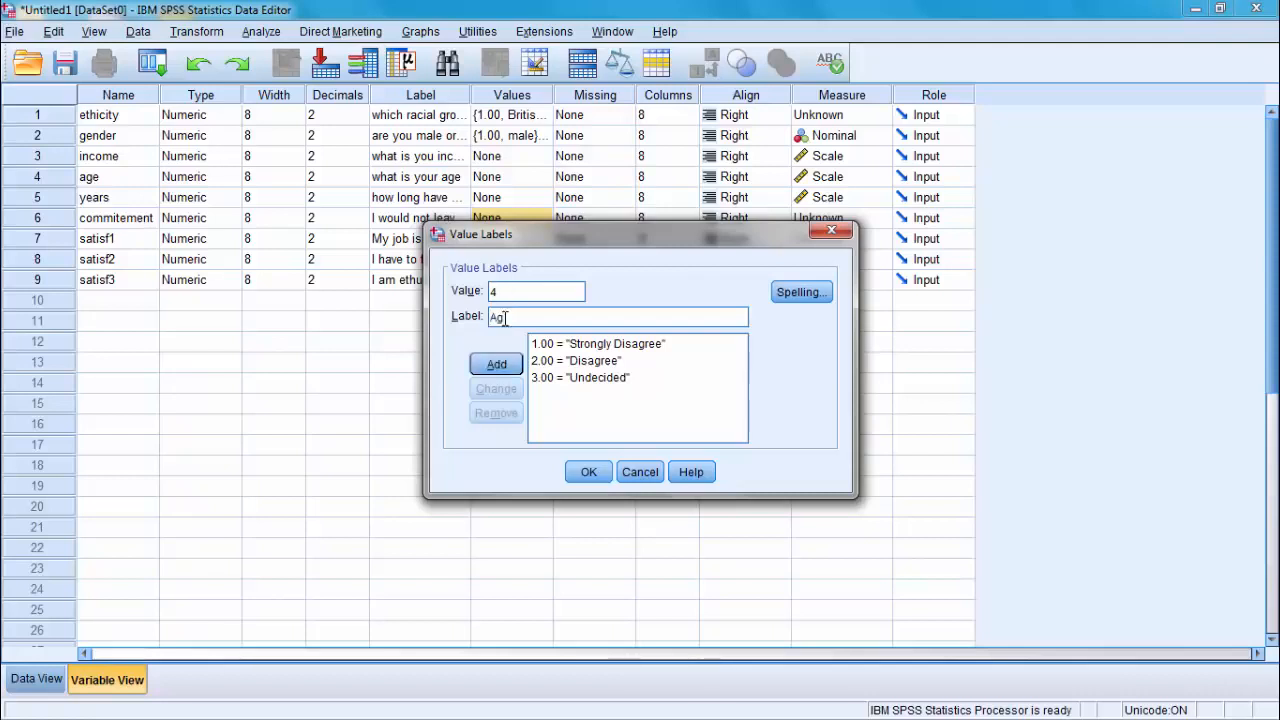
{"action": "type", "text": "ree"}
{"action": "left_click", "coordinate": [497, 366]}
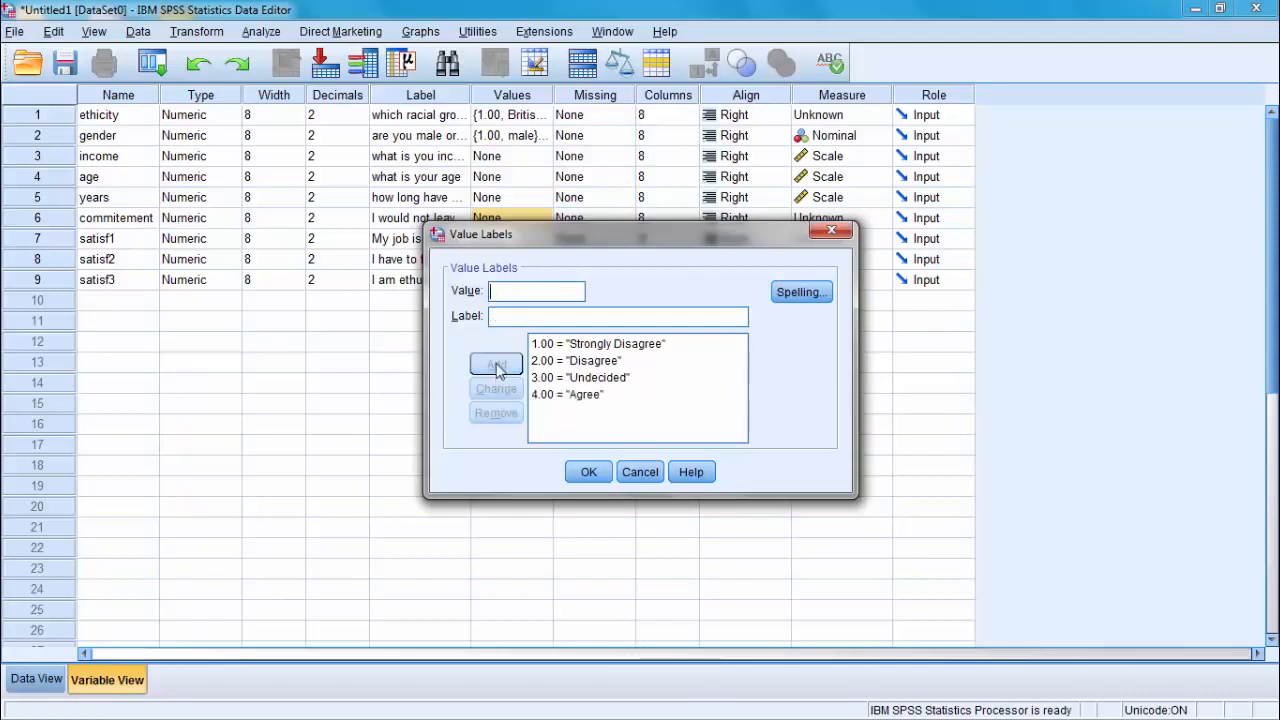
{"action": "type", "text": "5"}
{"action": "left_click", "coordinate": [510, 320]}
{"action": "type", "text": "Stron"}
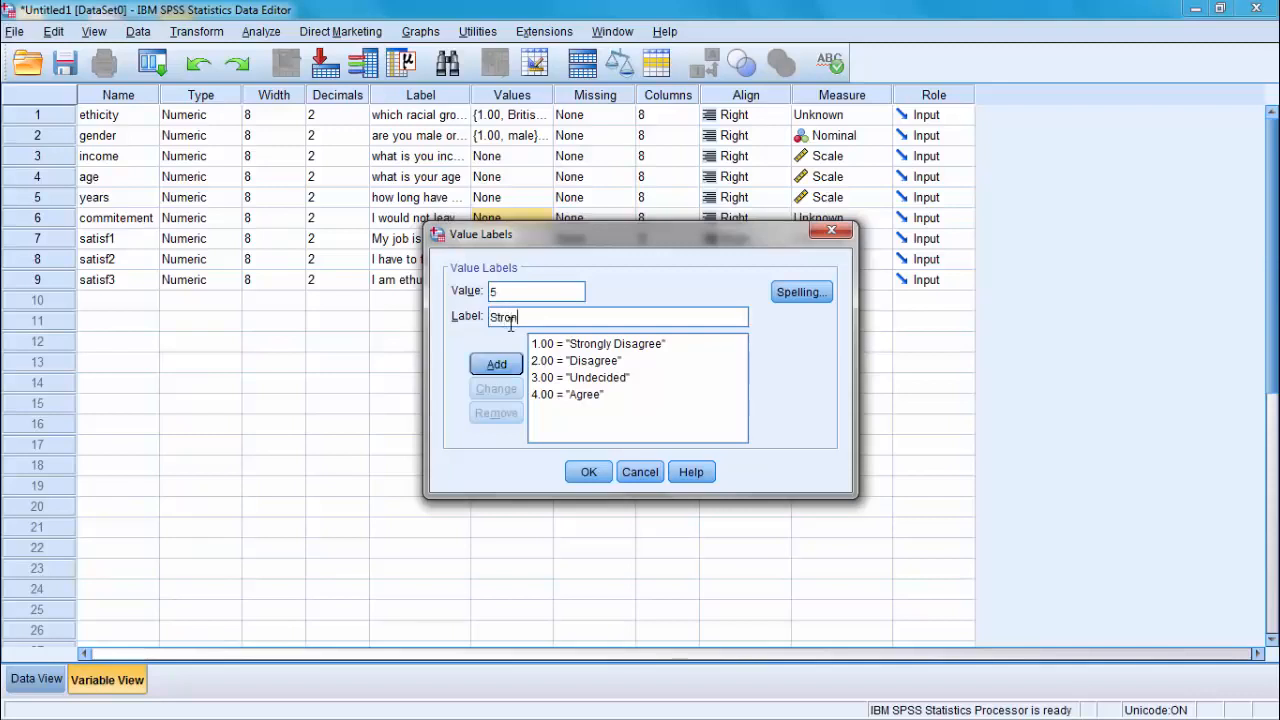
{"action": "type", "text": "gly agree"}
{"action": "left_click", "coordinate": [497, 364]}
{"action": "left_click", "coordinate": [588, 472]}
{"action": "left_click", "coordinate": [588, 466]}
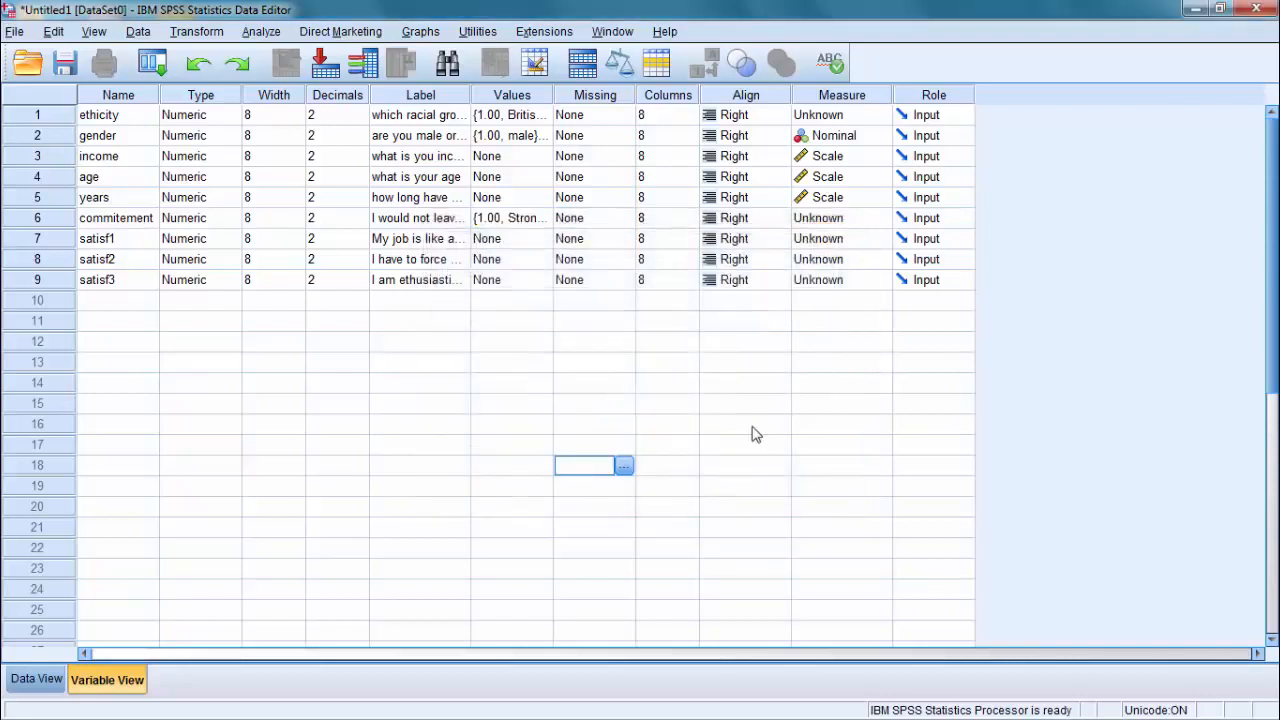
- Copy the commitement variable's value labels to satisf1, satisf2 and satisf3
{"action": "right_click", "coordinate": [539, 220]}
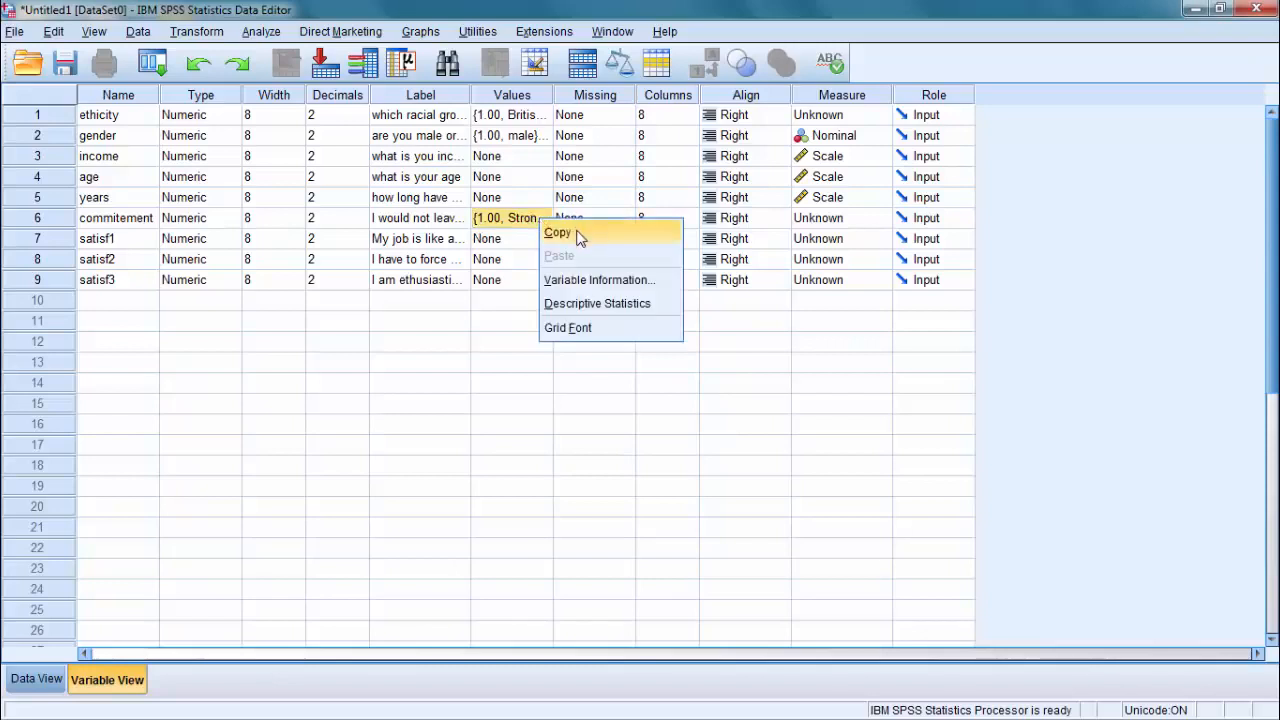
{"action": "left_click", "coordinate": [578, 234]}
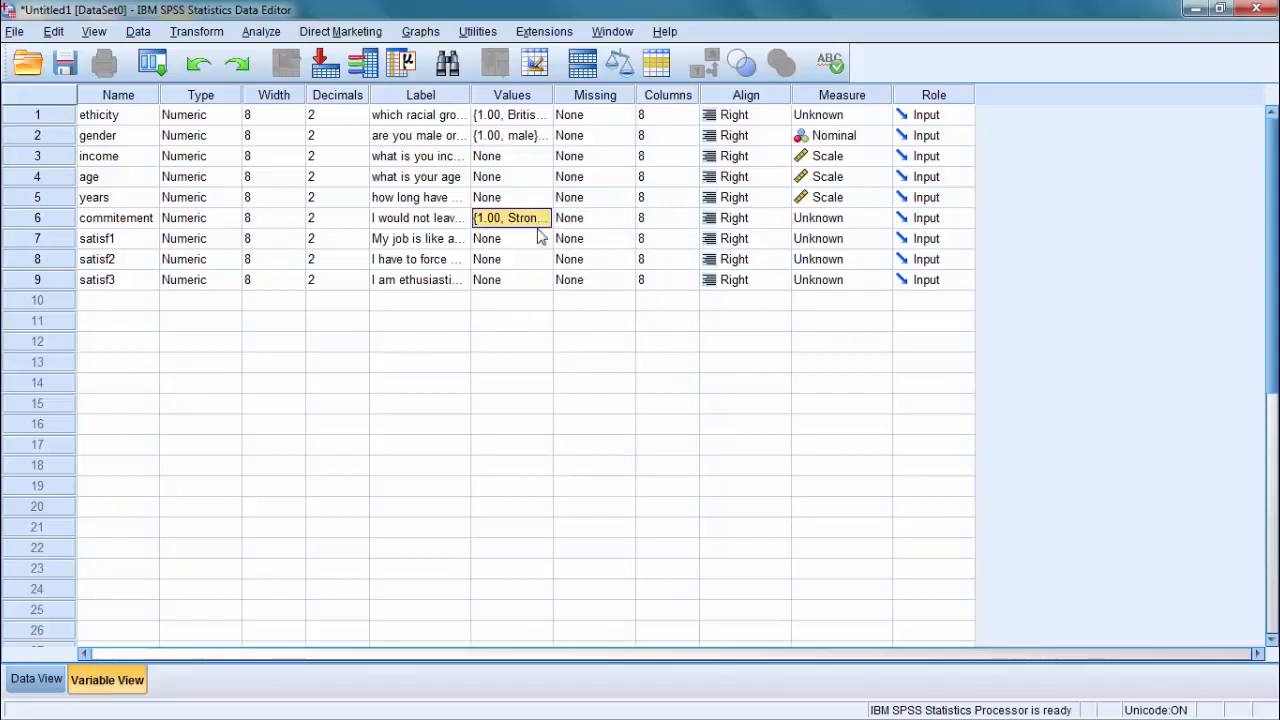
{"action": "left_click_drag", "start_coordinate": [535, 238], "coordinate": [527, 284]}
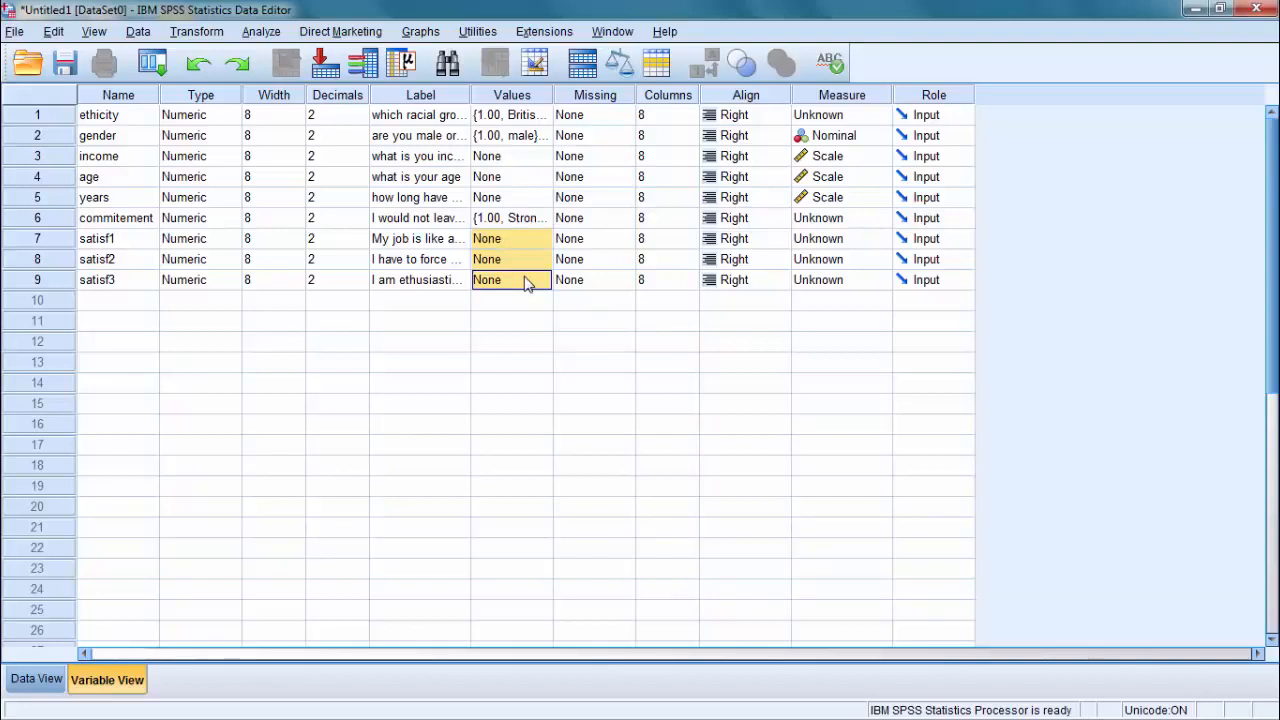
{"action": "key", "text": "ctrl+v"}
{"action": "left_click", "coordinate": [670, 342]}
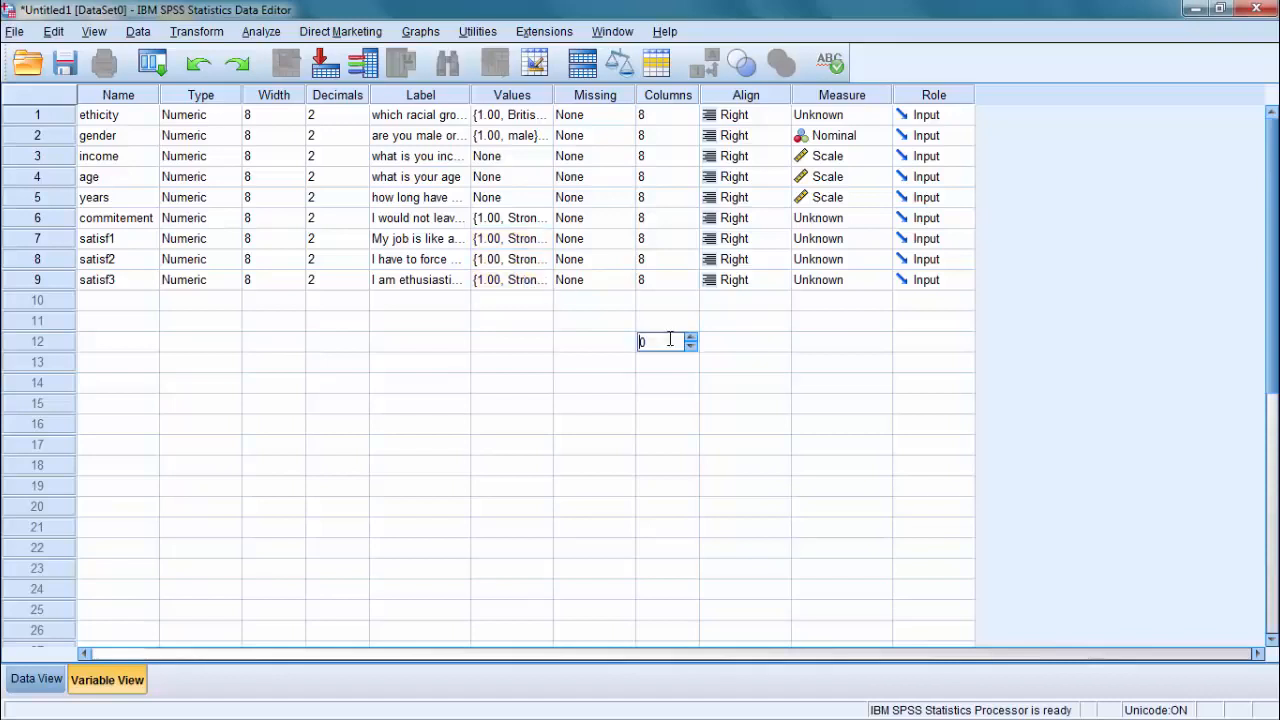
- Set the measurement level of commitement, satisf1, satisf2 and satisf3 to Ordinal
{"action": "left_click", "coordinate": [530, 243]}
{"action": "left_click", "coordinate": [235, 64]}
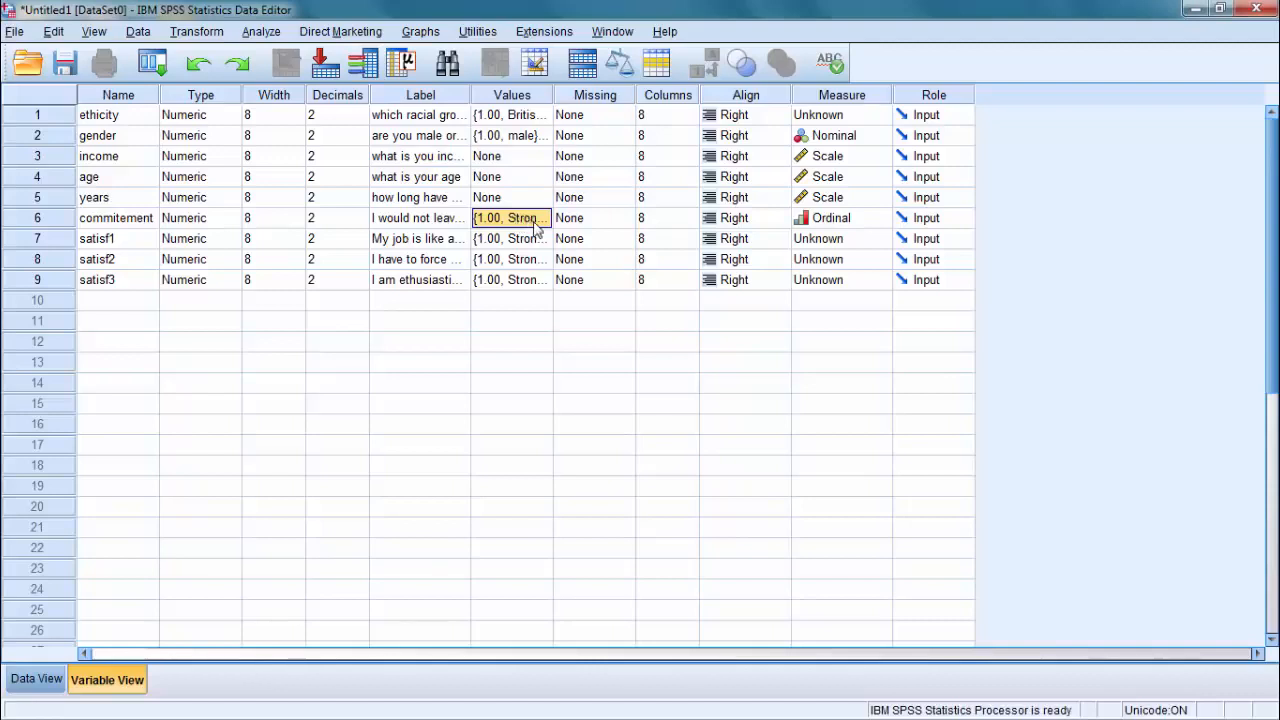
{"action": "left_click", "coordinate": [855, 226]}
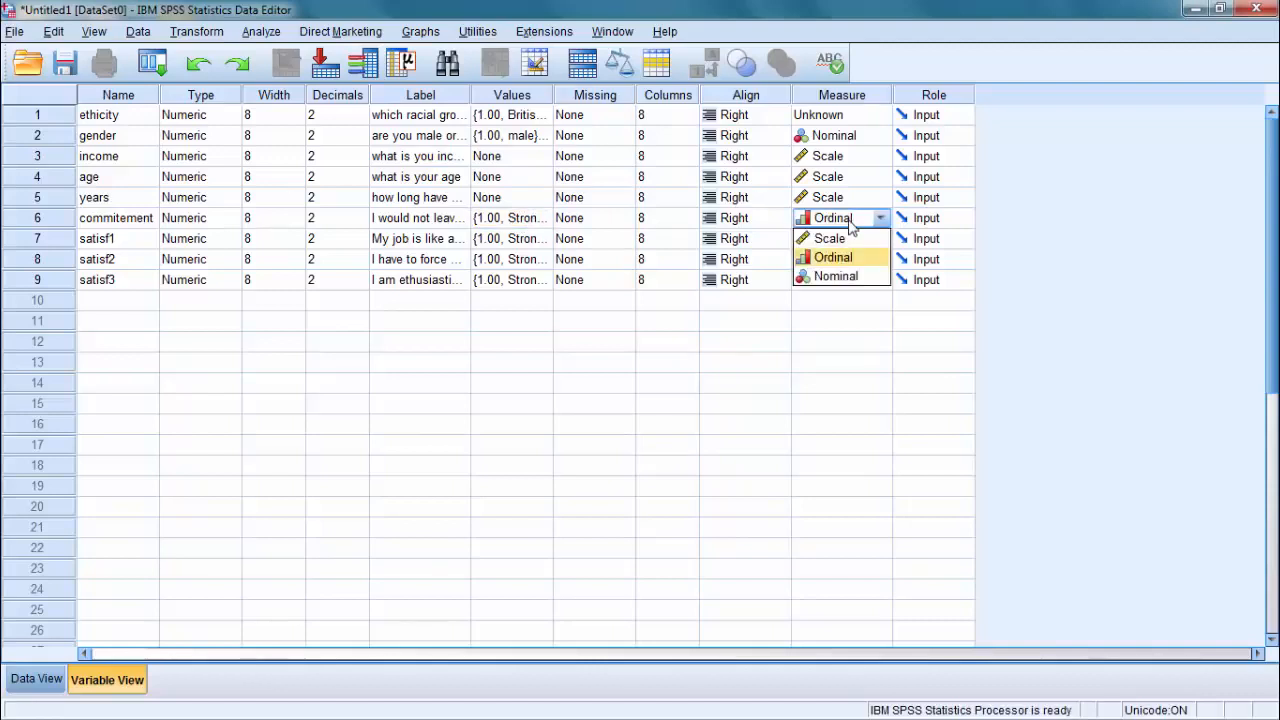
{"action": "left_click", "coordinate": [843, 257]}
{"action": "left_click", "coordinate": [848, 242]}
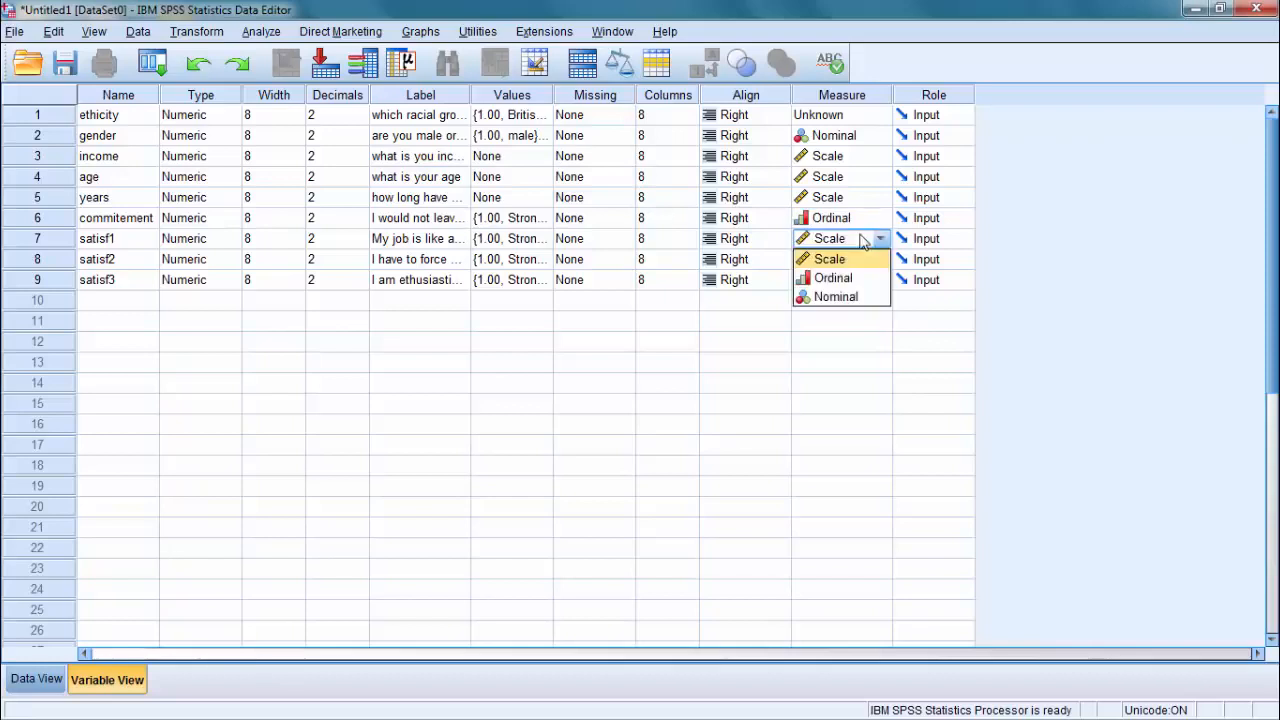
{"action": "left_click", "coordinate": [852, 280]}
{"action": "left_click", "coordinate": [860, 264]}
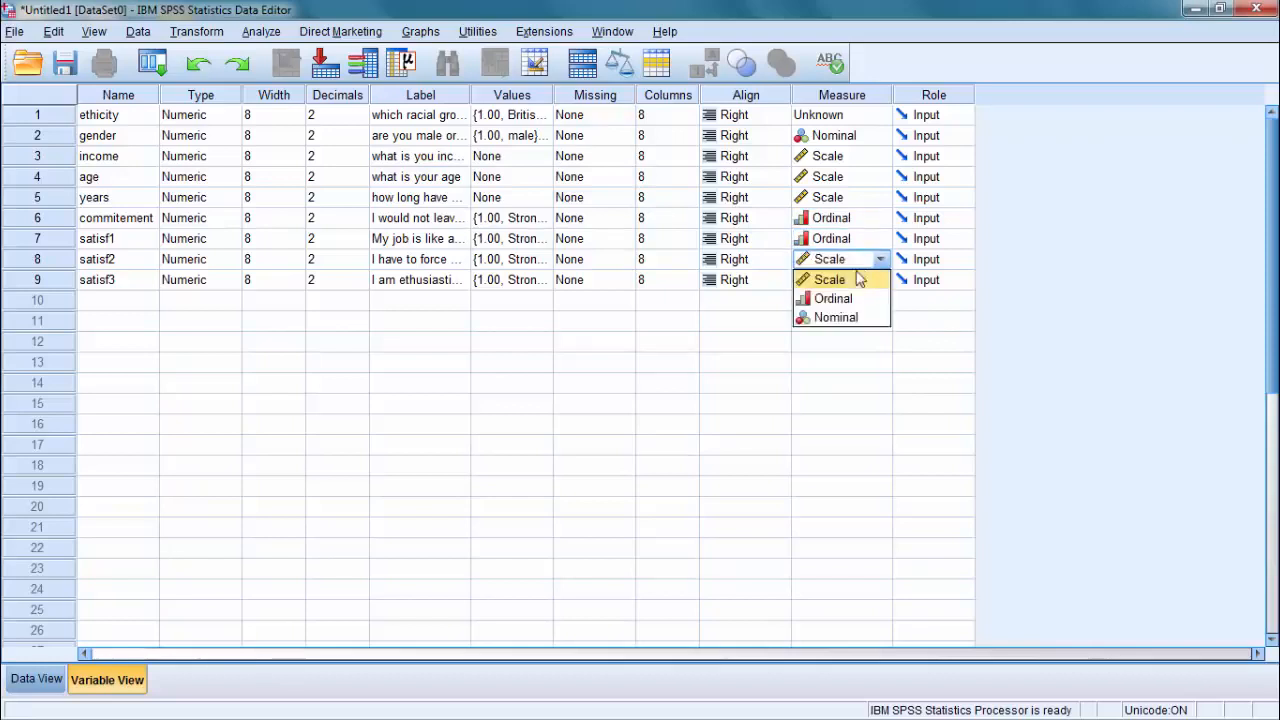
{"action": "left_click", "coordinate": [855, 298]}
{"action": "left_click", "coordinate": [857, 280]}
{"action": "left_click", "coordinate": [835, 319]}
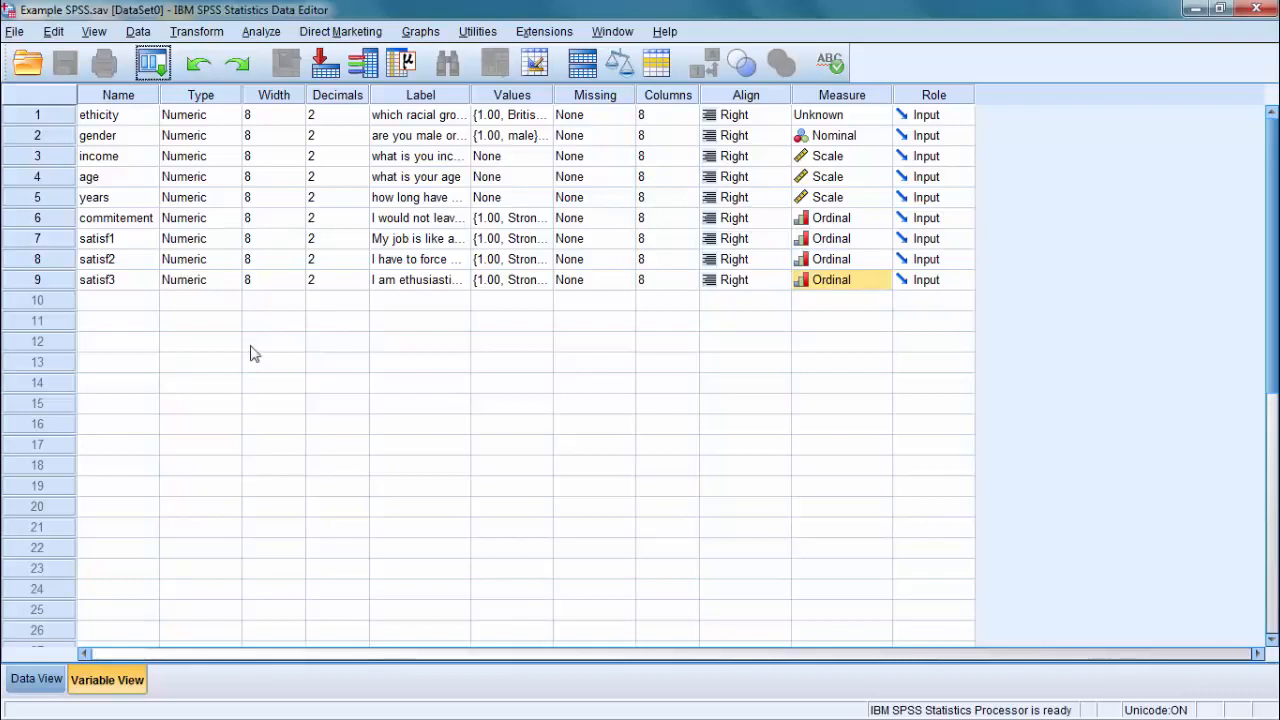
- In the data sheet, enter ethicity 2, gender 2 and income 17500 for the first case
{"action": "key", "text": "ctrl+t"}
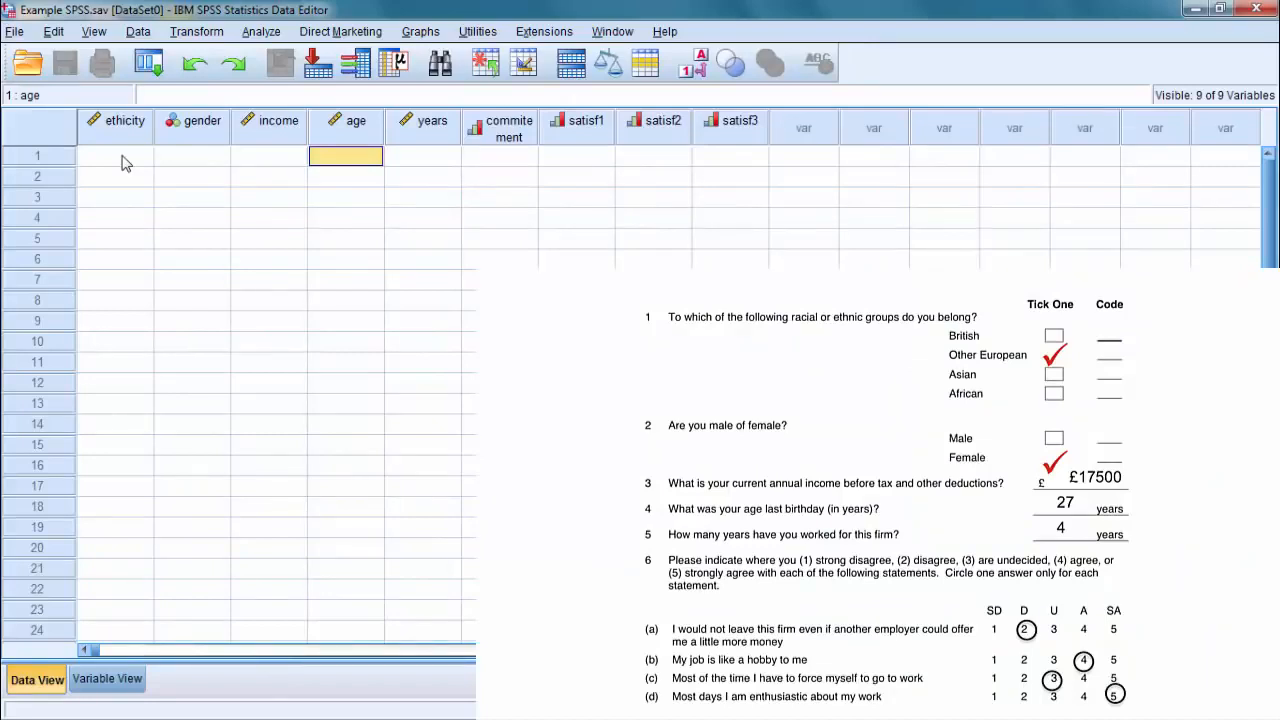
{"action": "left_click", "coordinate": [125, 160]}
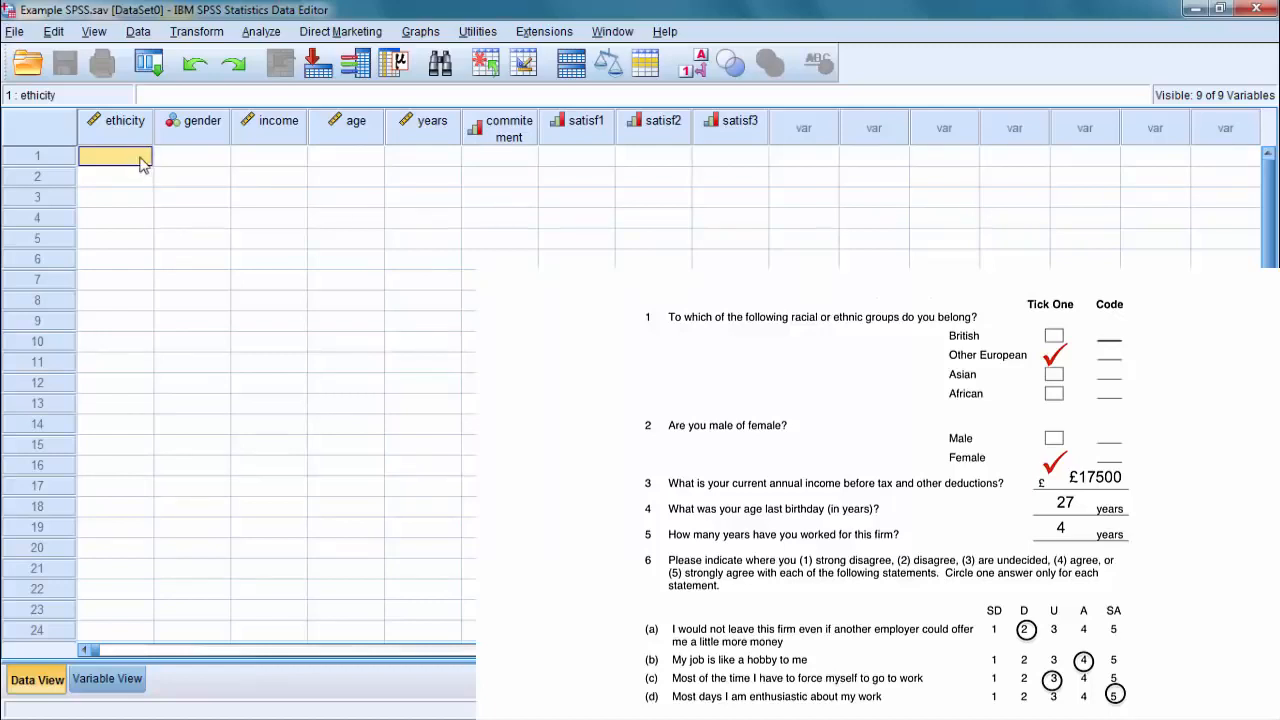
{"action": "type", "text": "2"}
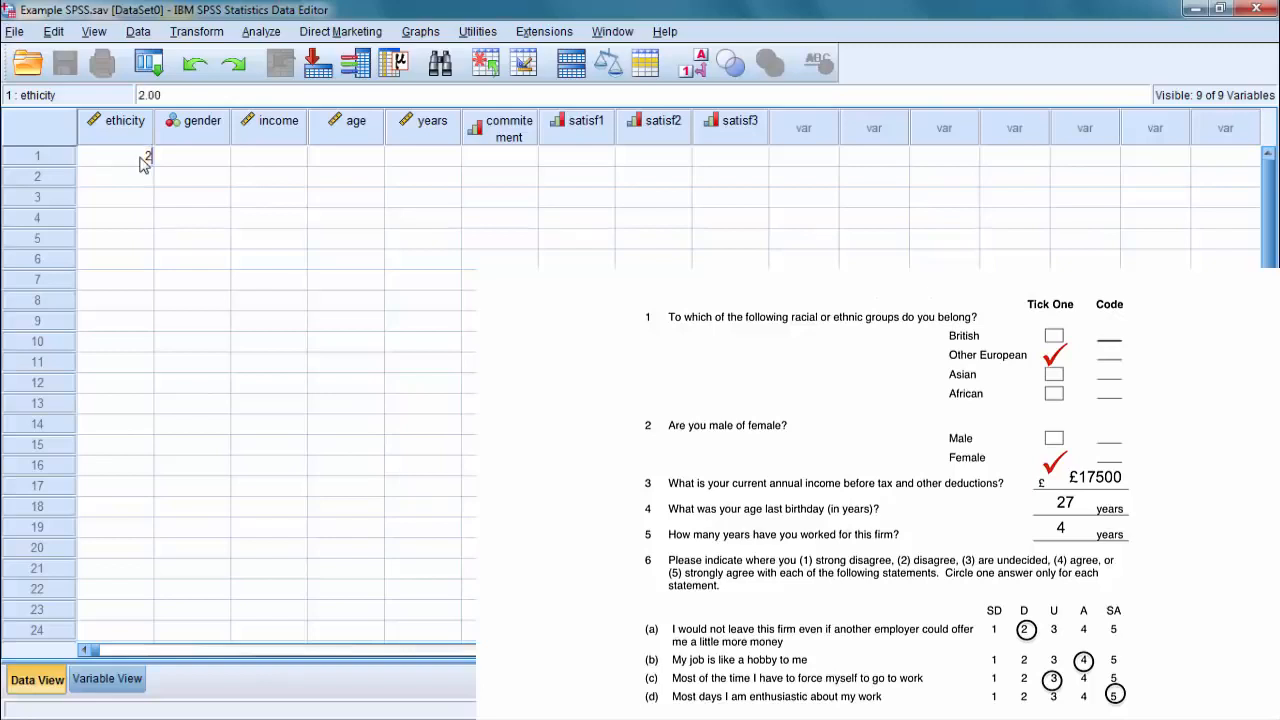
{"action": "left_click", "coordinate": [181, 163]}
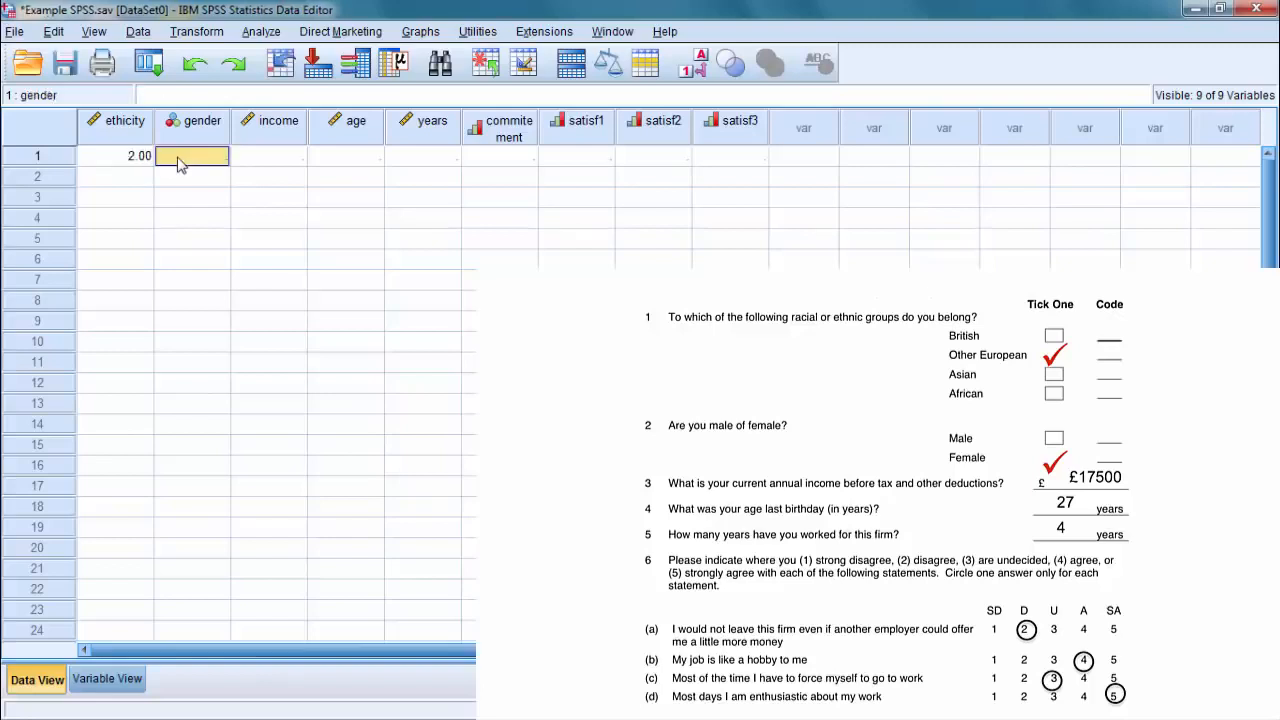
{"action": "type", "text": "2"}
{"action": "left_click", "coordinate": [251, 163]}
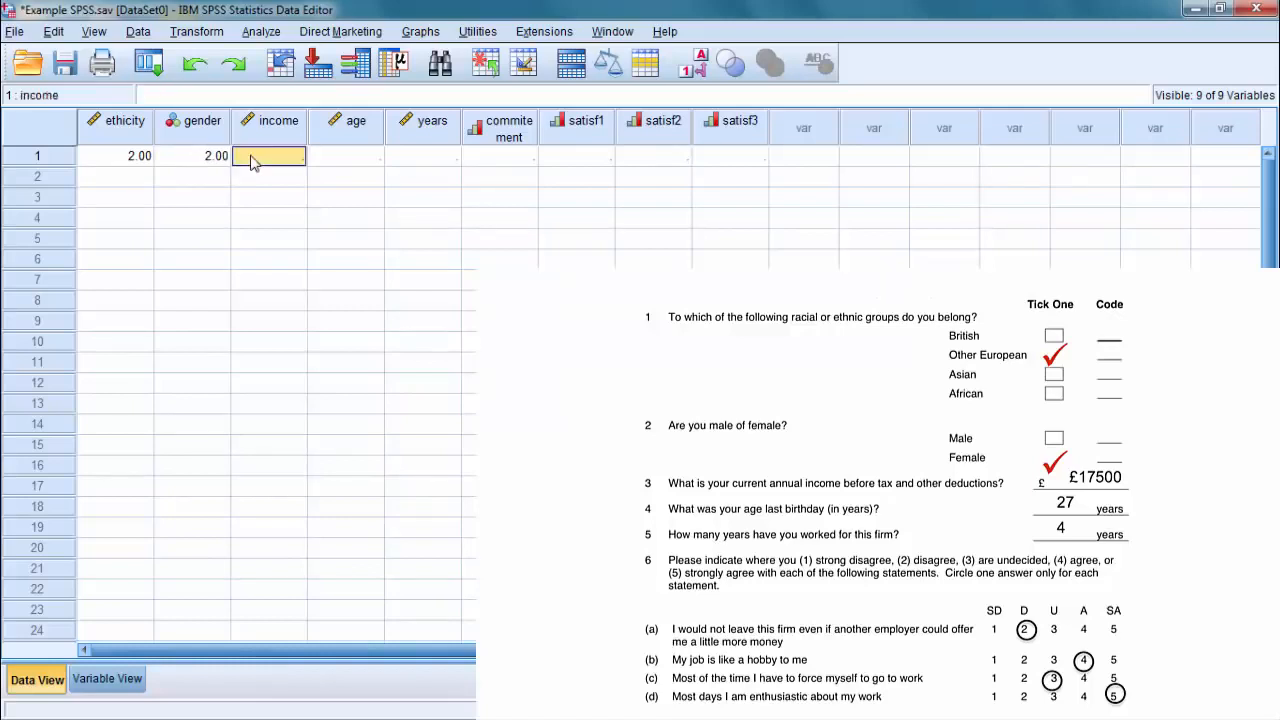
{"action": "type", "text": "17500"}
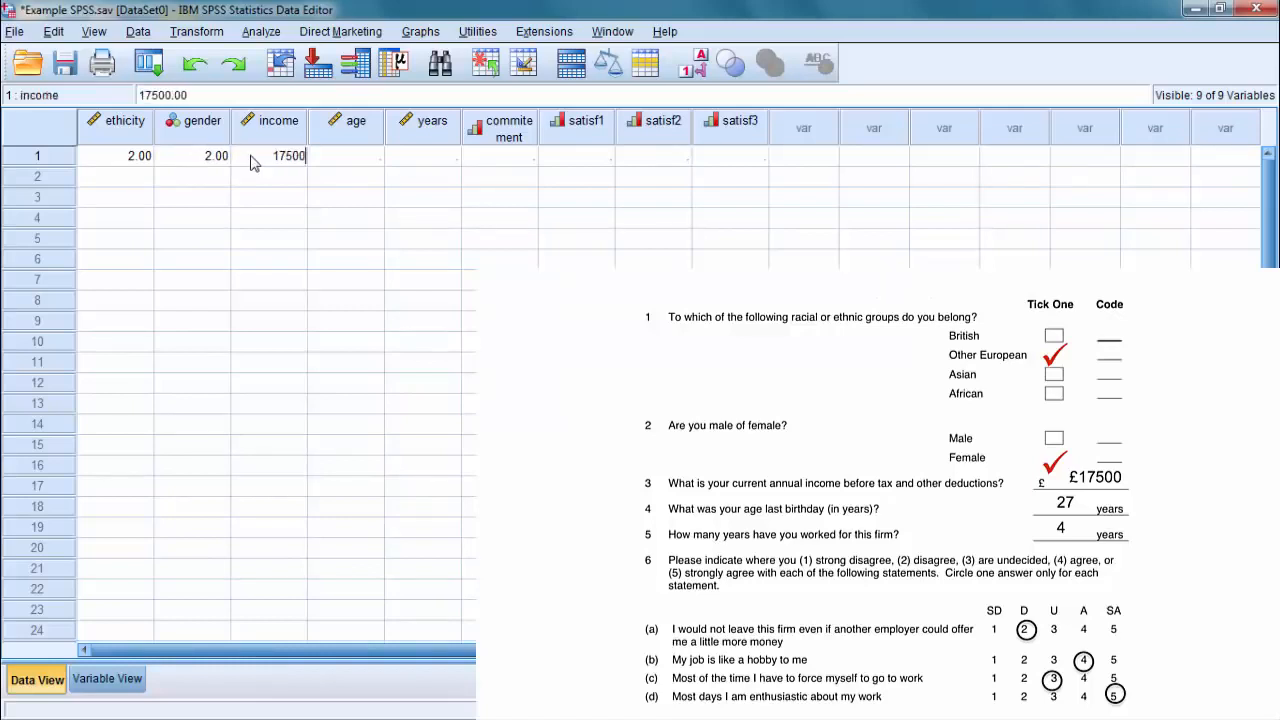
- Enter age 27 and years 4 for the first case
{"action": "left_click", "coordinate": [369, 158]}
{"action": "type", "text": "27"}
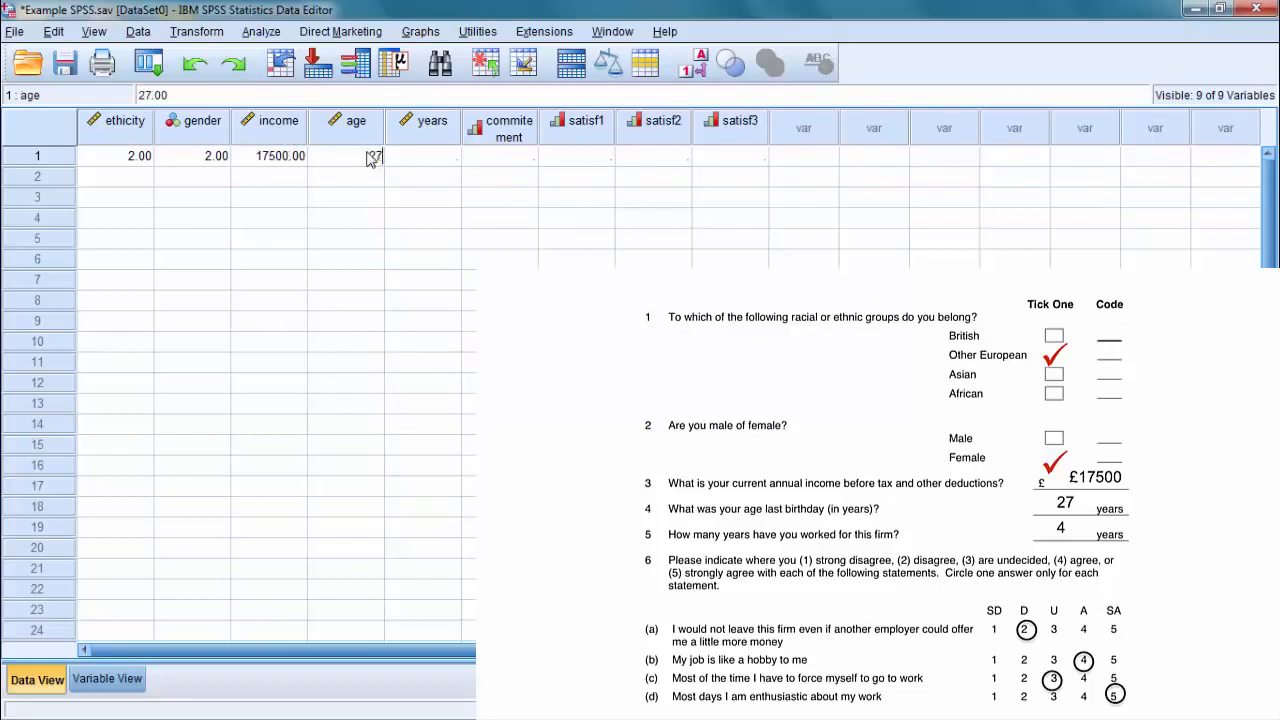
{"action": "left_click", "coordinate": [453, 160]}
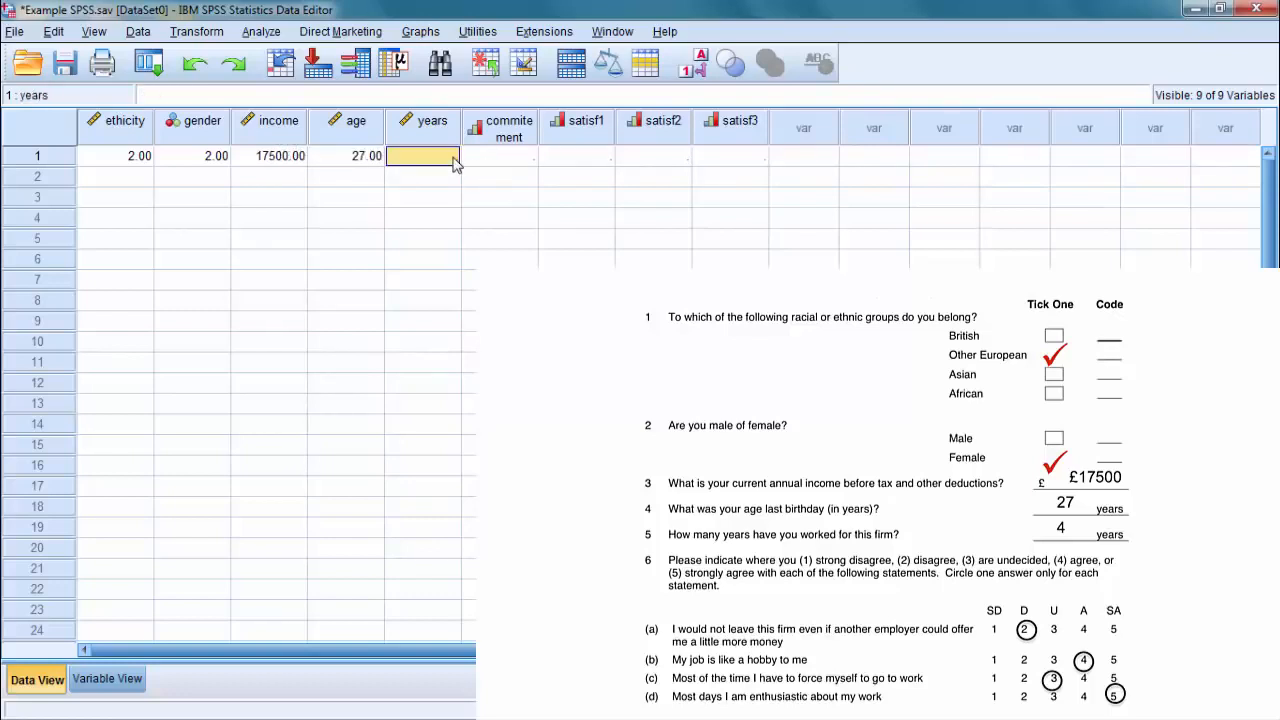
{"action": "type", "text": "4"}
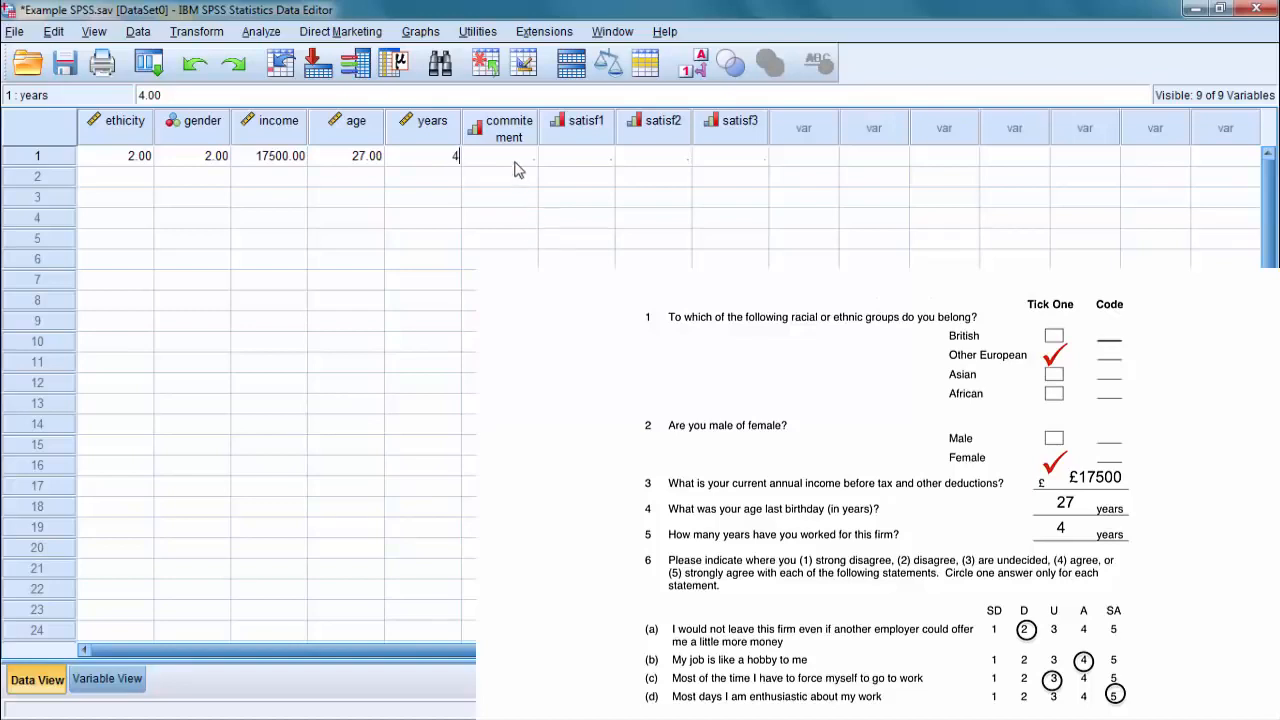
- Complete the first case with commitement 2, satisf1 4, satisf2 3 and satisf3 5
{"action": "left_click", "coordinate": [518, 164]}
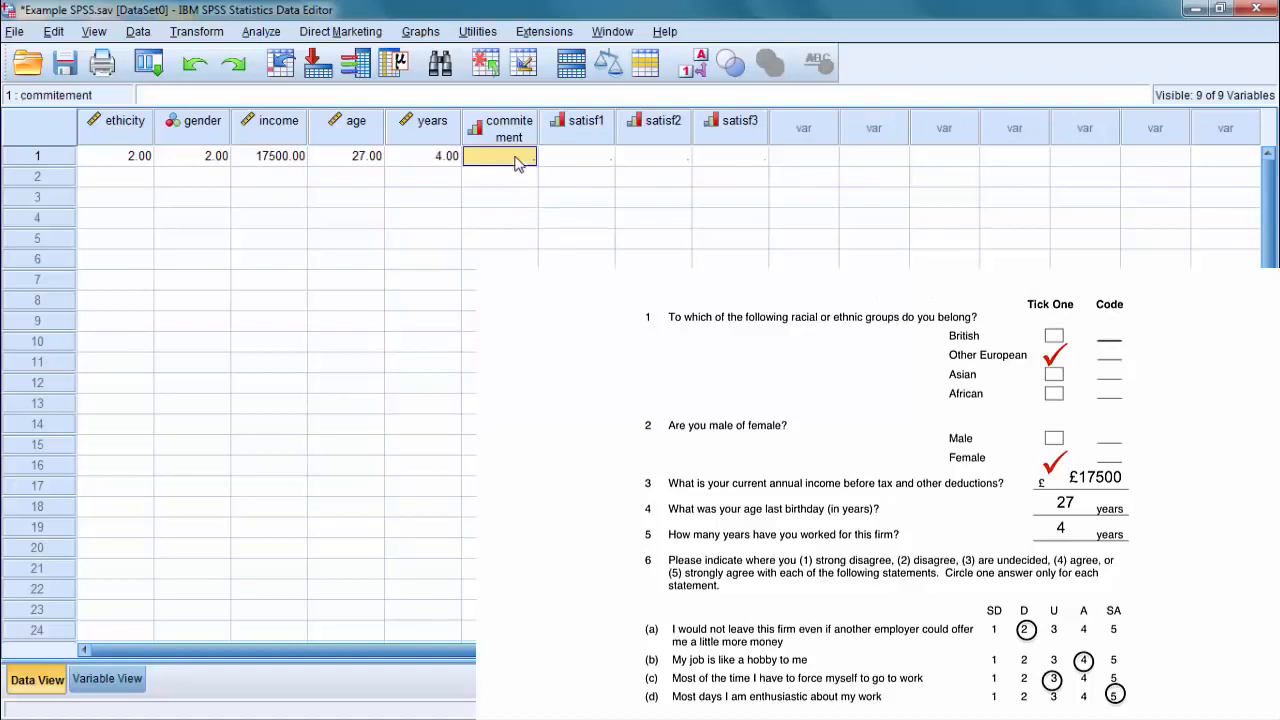
{"action": "type", "text": "2"}
{"action": "left_click", "coordinate": [577, 164]}
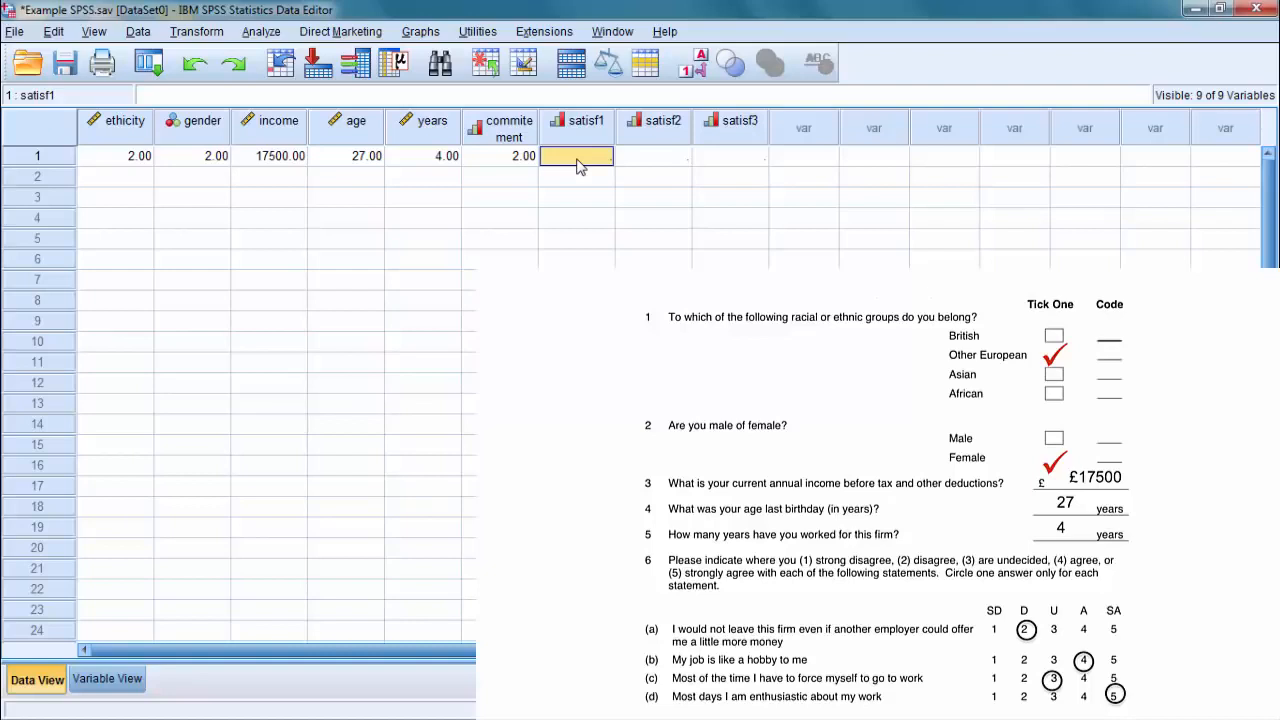
{"action": "type", "text": "4"}
{"action": "left_click", "coordinate": [657, 164]}
{"action": "left_click", "coordinate": [669, 160]}
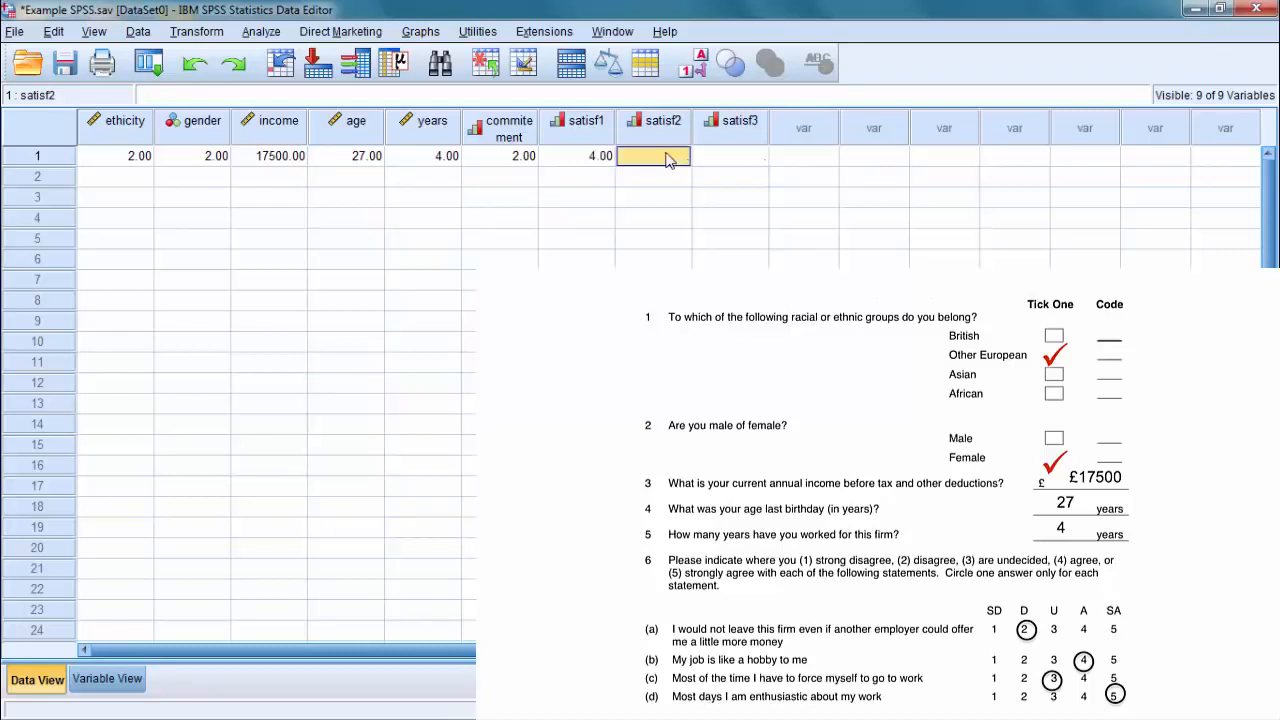
{"action": "type", "text": "3"}
{"action": "left_click", "coordinate": [727, 161]}
{"action": "type", "text": "5"}
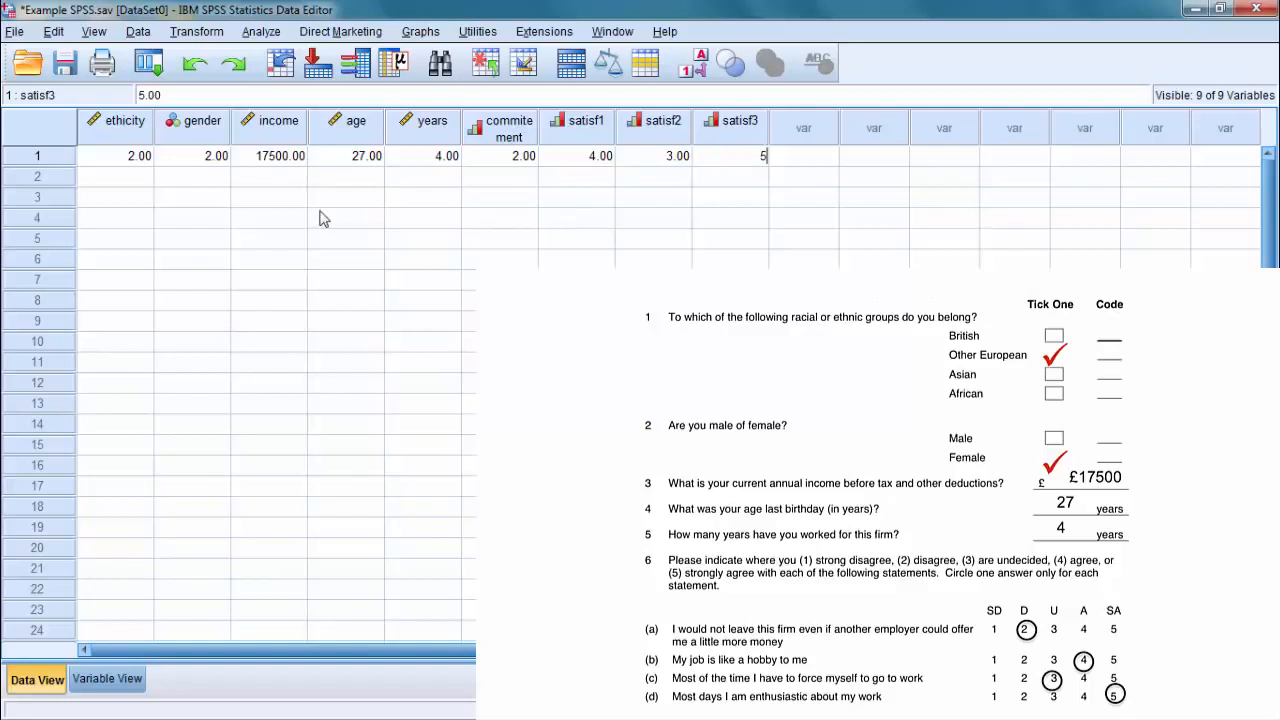
{"action": "left_click", "coordinate": [63, 183]}
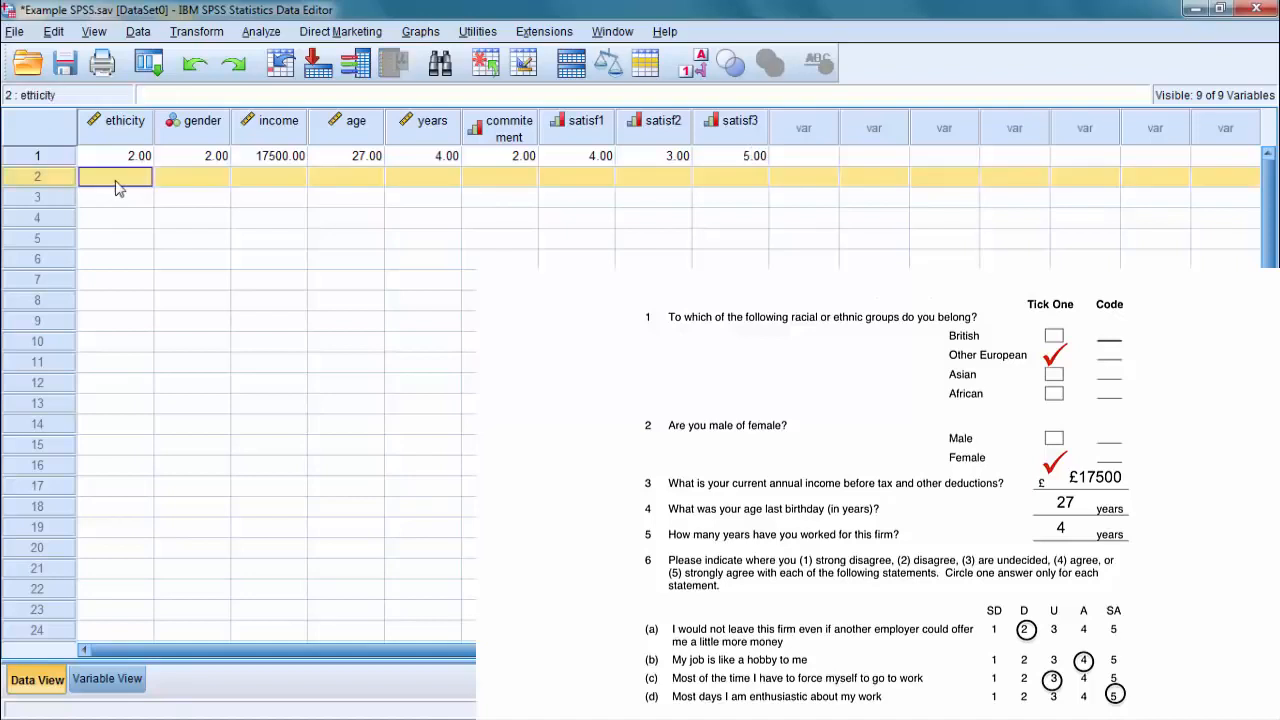